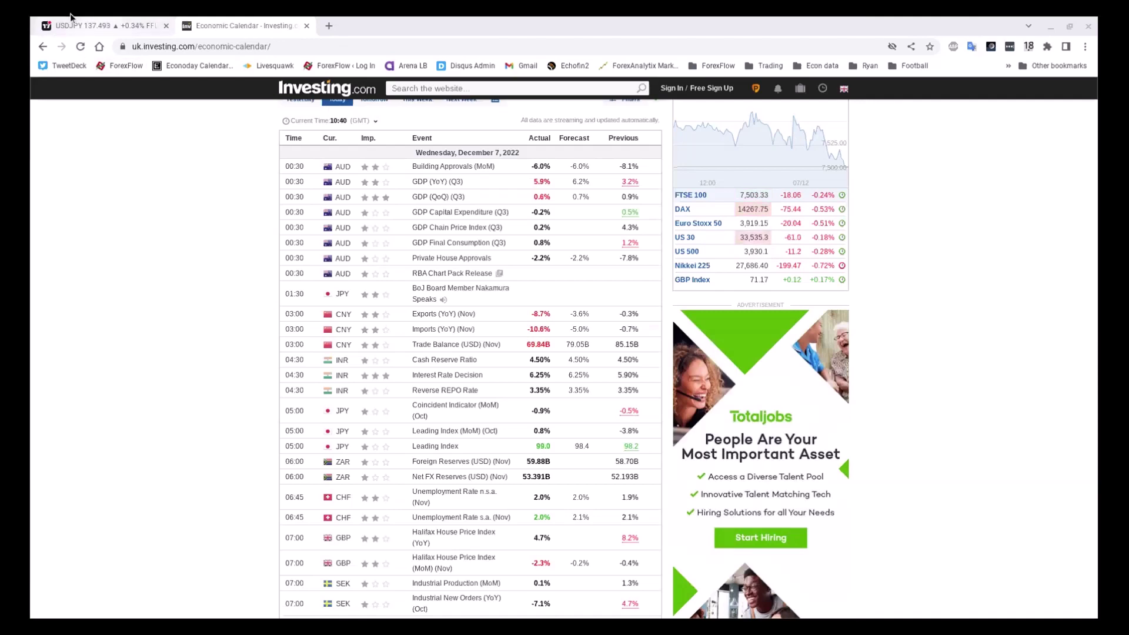
# In the TradingView tab, load GBPUSD from the watchlist and open the timeframe list.
pyautogui.click(70, 18)
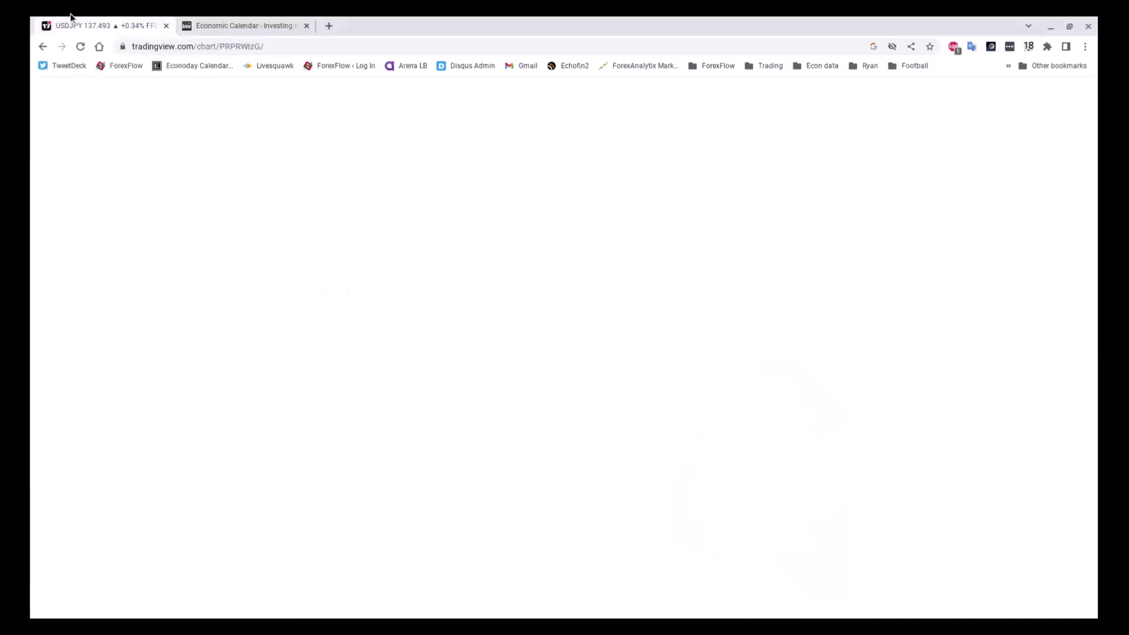
pyautogui.click(926, 228)
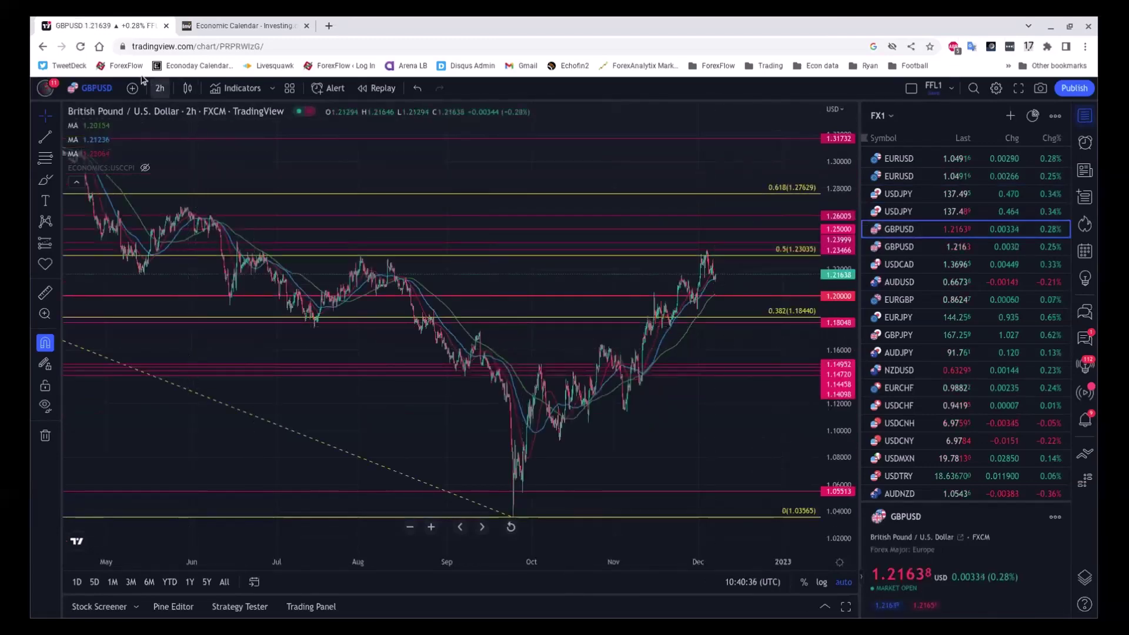
pyautogui.scroll(5, 593, 203)
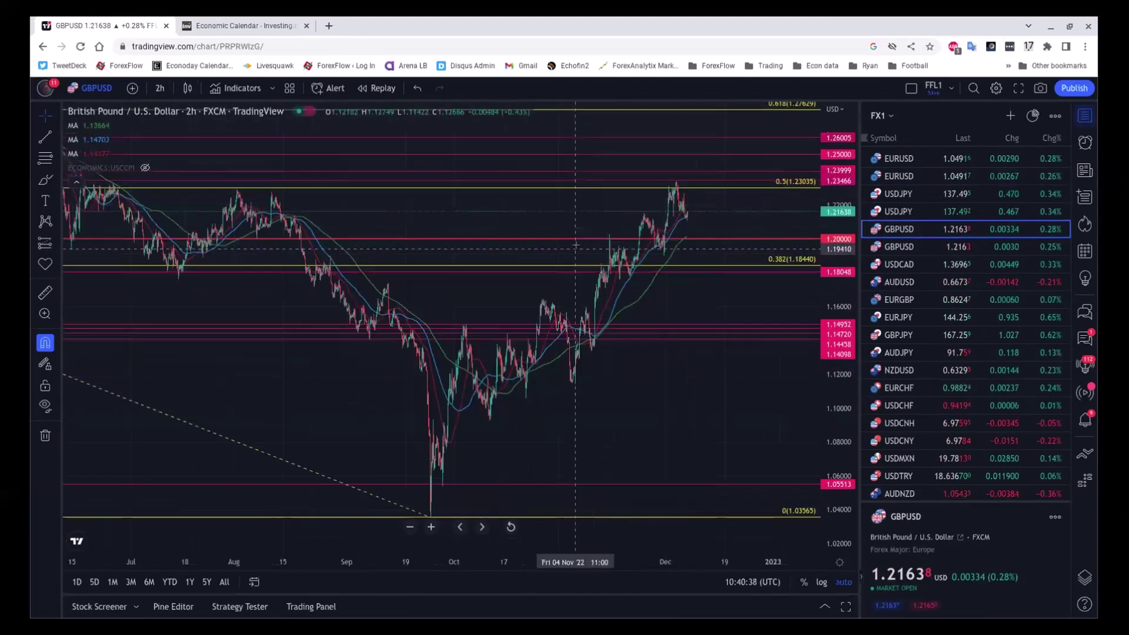
pyautogui.click(159, 88)
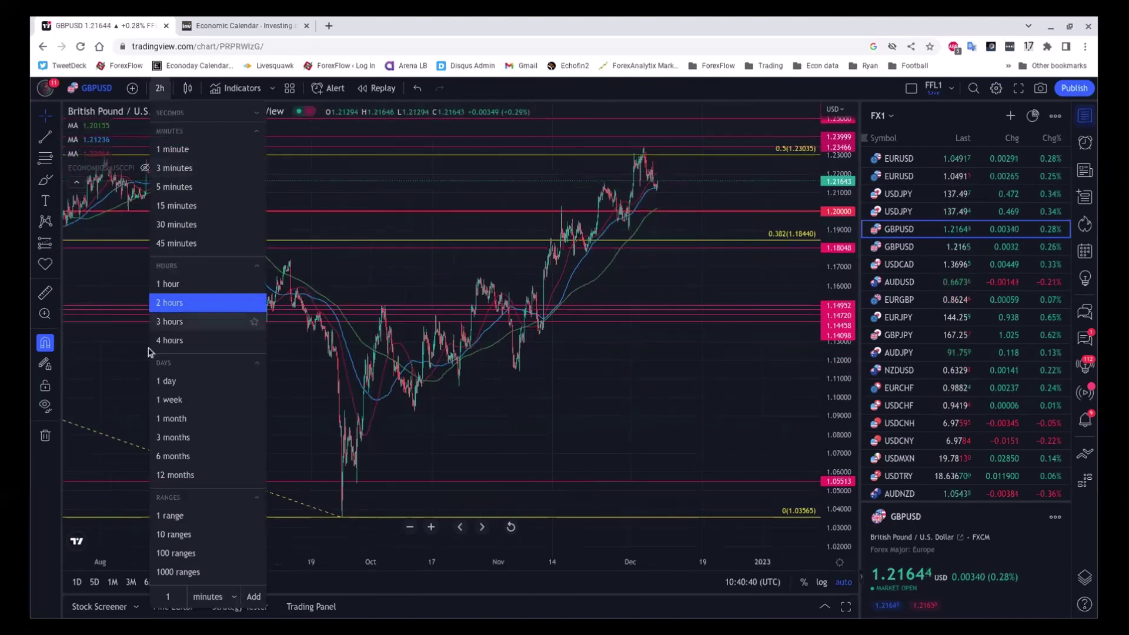
pyautogui.click(171, 206)
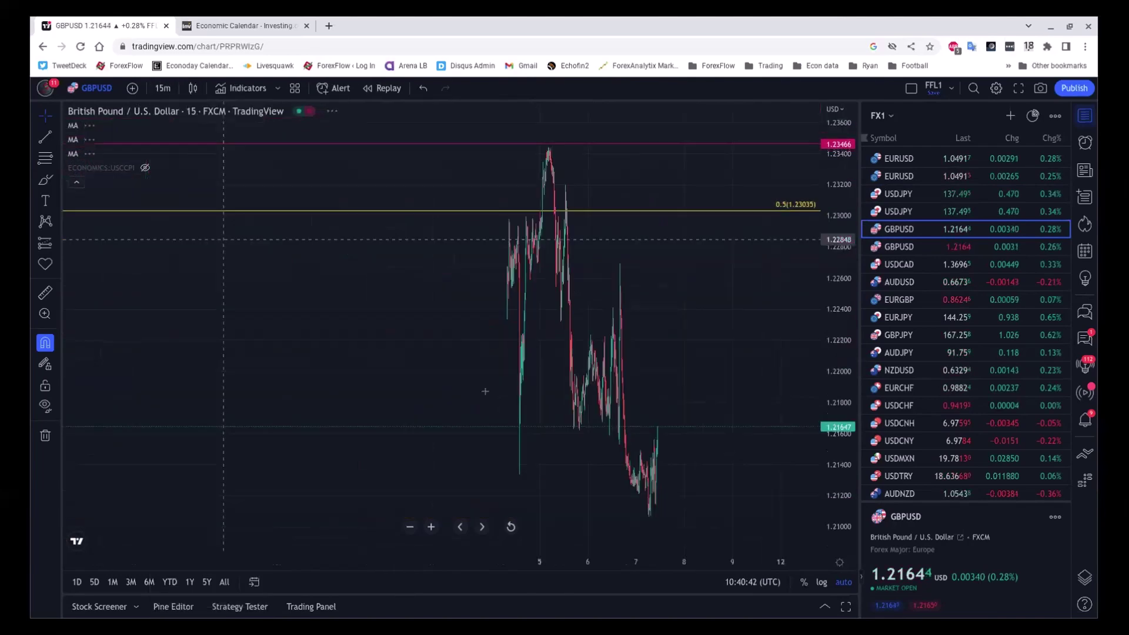
pyautogui.scroll(1, 609, 361)
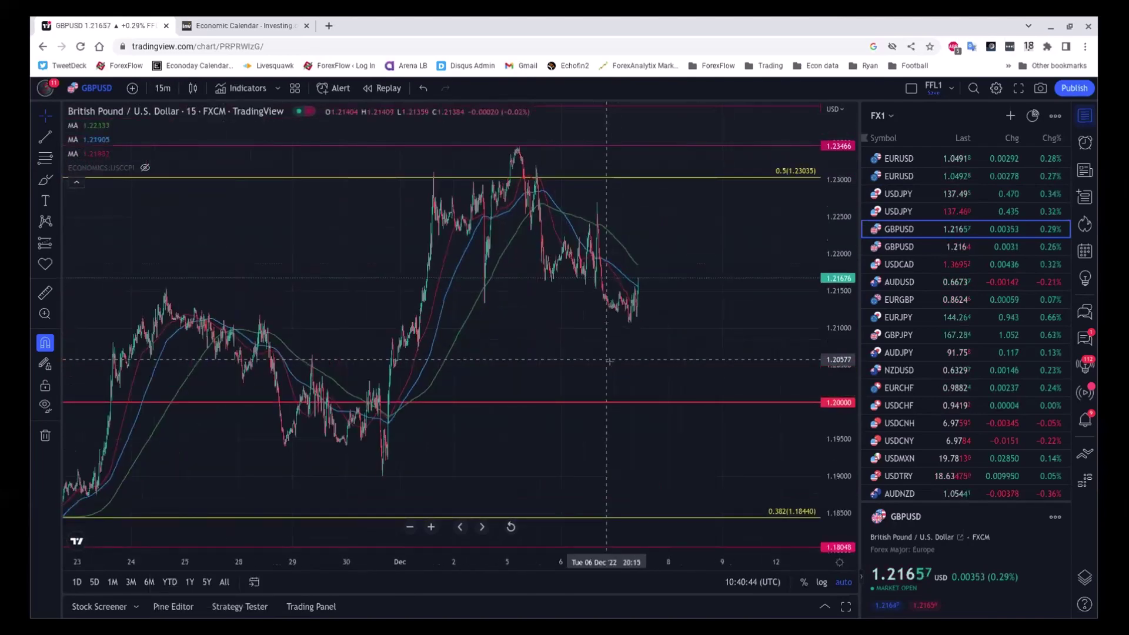
pyautogui.scroll(-1, 609, 362)
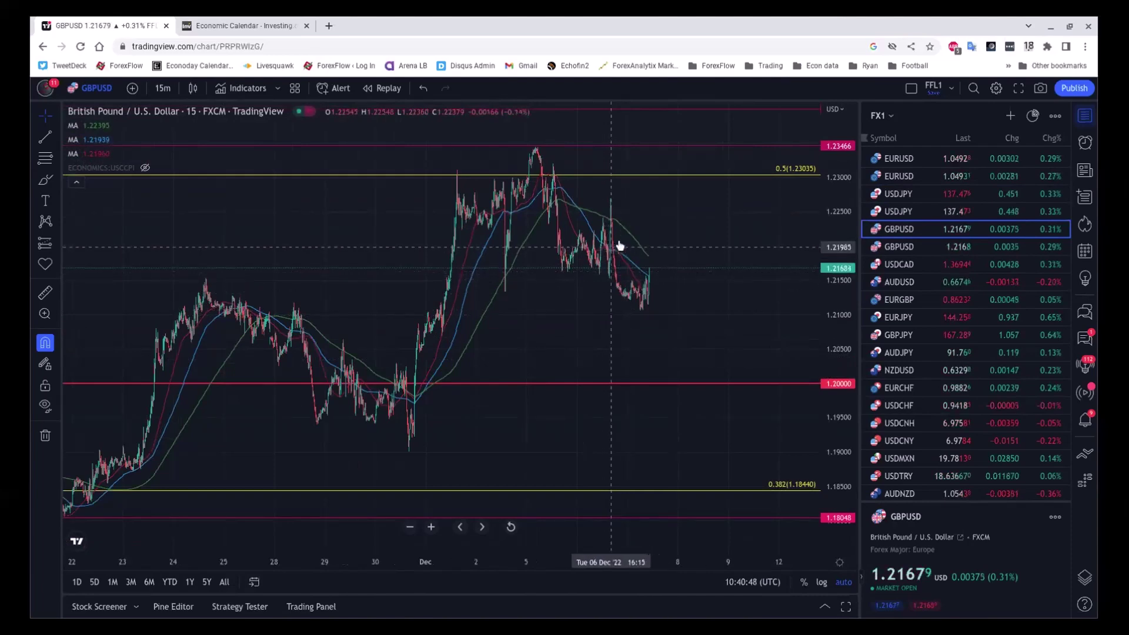
pyautogui.scroll(2, 643, 235)
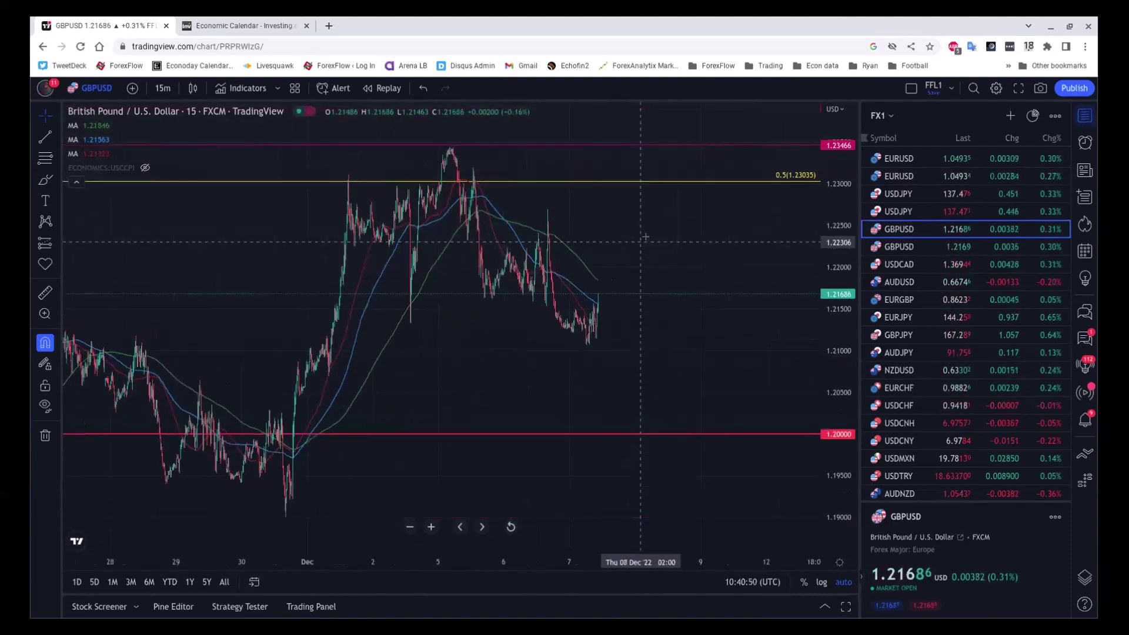
pyautogui.scroll(1, 645, 237)
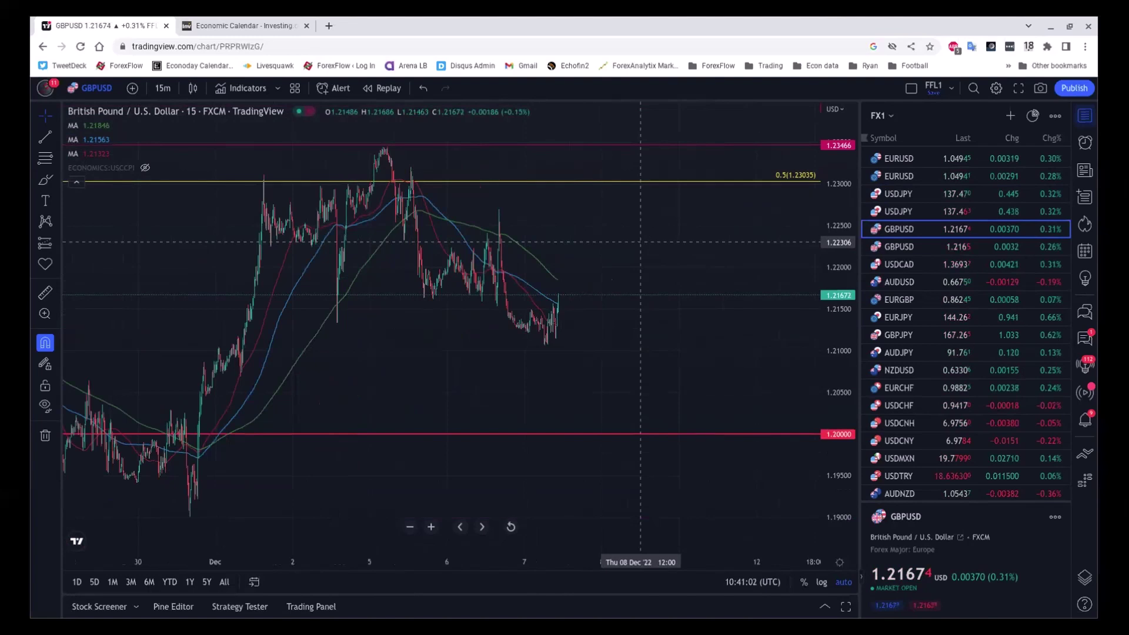
pyautogui.scroll(-1, 583, 334)
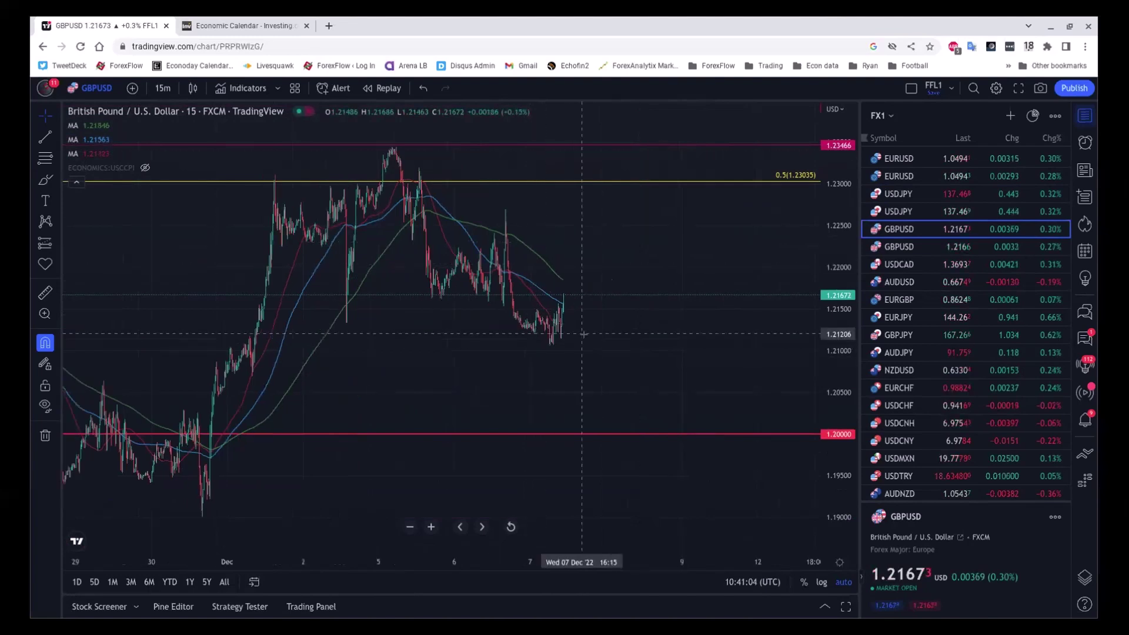
pyautogui.scroll(-1, 583, 334)
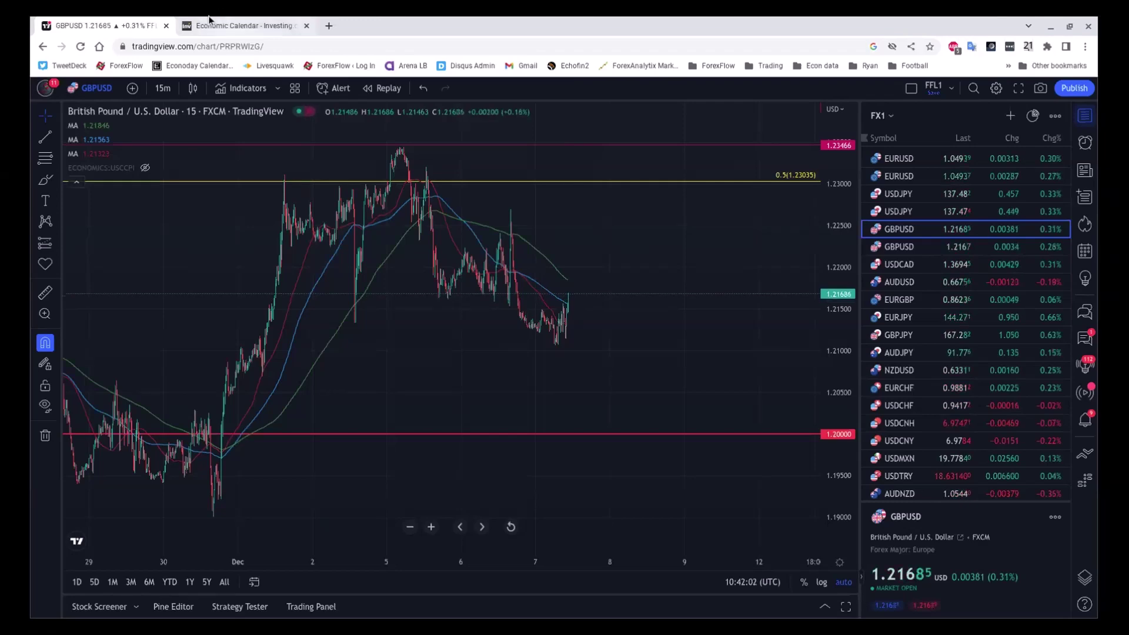
# Show yesterday's December 6 events on the Investing.com economic calendar.
pyautogui.click(241, 25)
pyautogui.scroll(2, 287, 174)
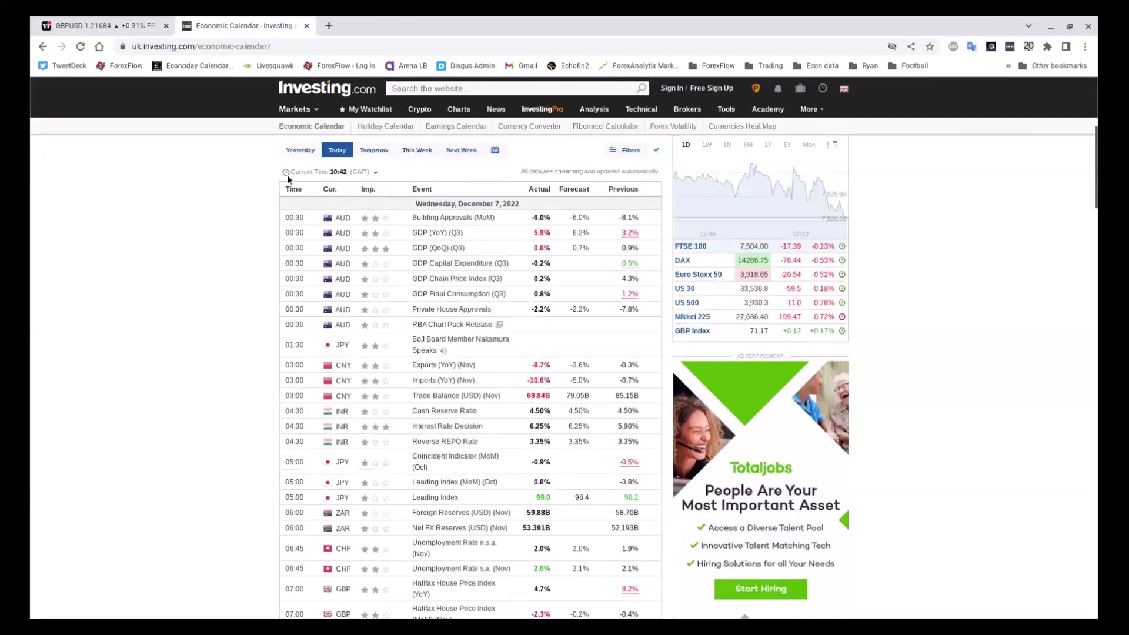
pyautogui.click(300, 175)
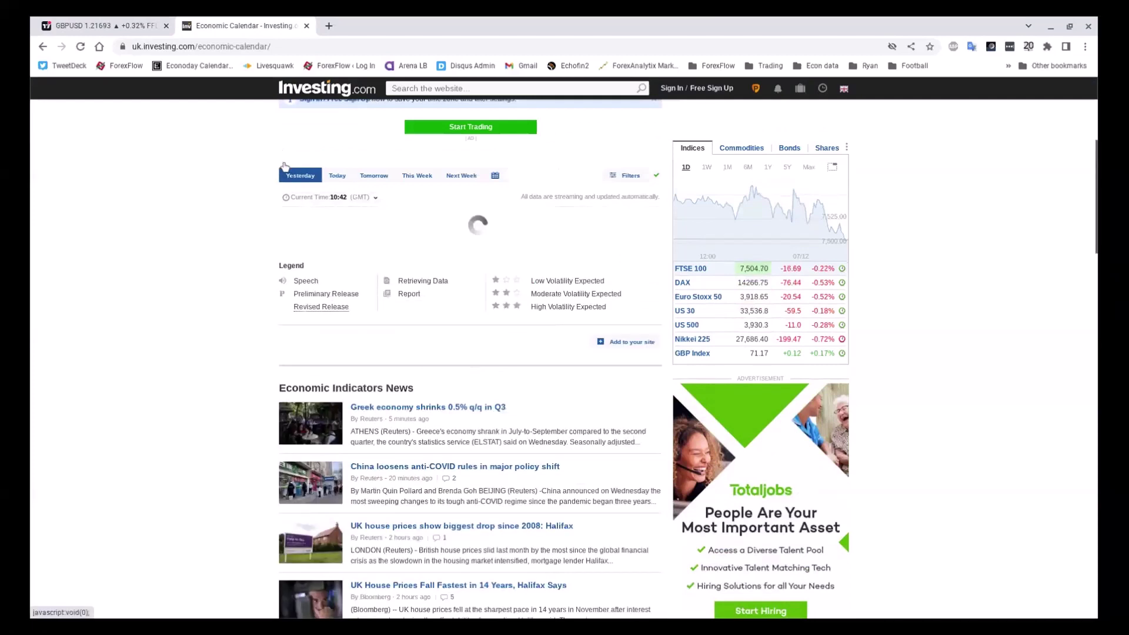
# Scroll through the December 6 releases, then return the calendar to today's December 7 listing.
pyautogui.scroll(-1, 475, 294)
pyautogui.scroll(-4, 560, 293)
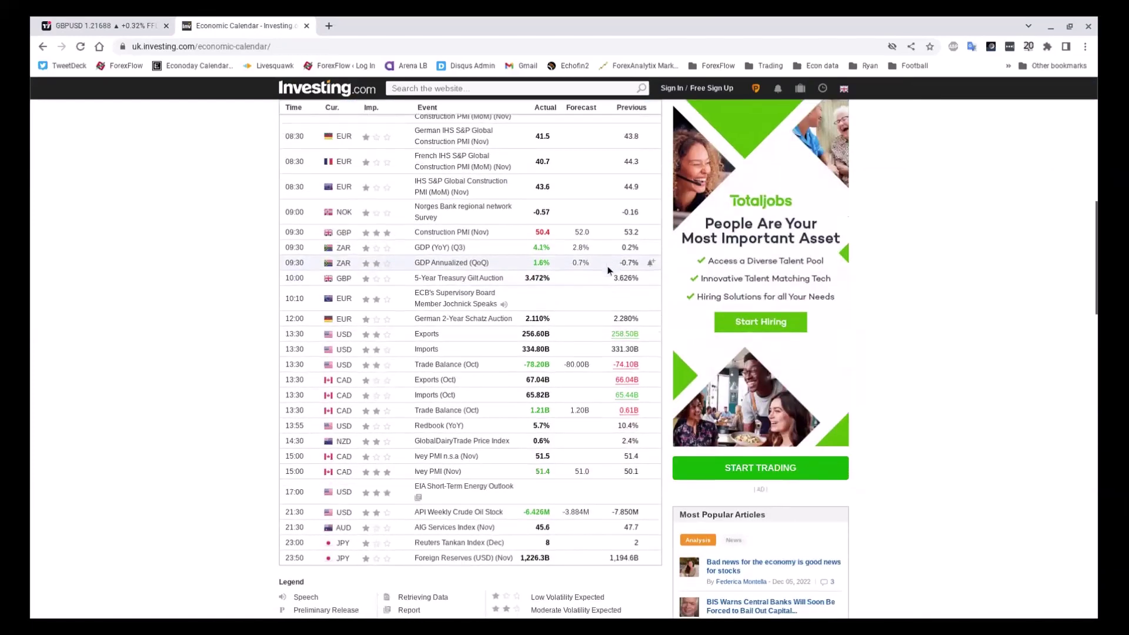
pyautogui.scroll(-1, 588, 280)
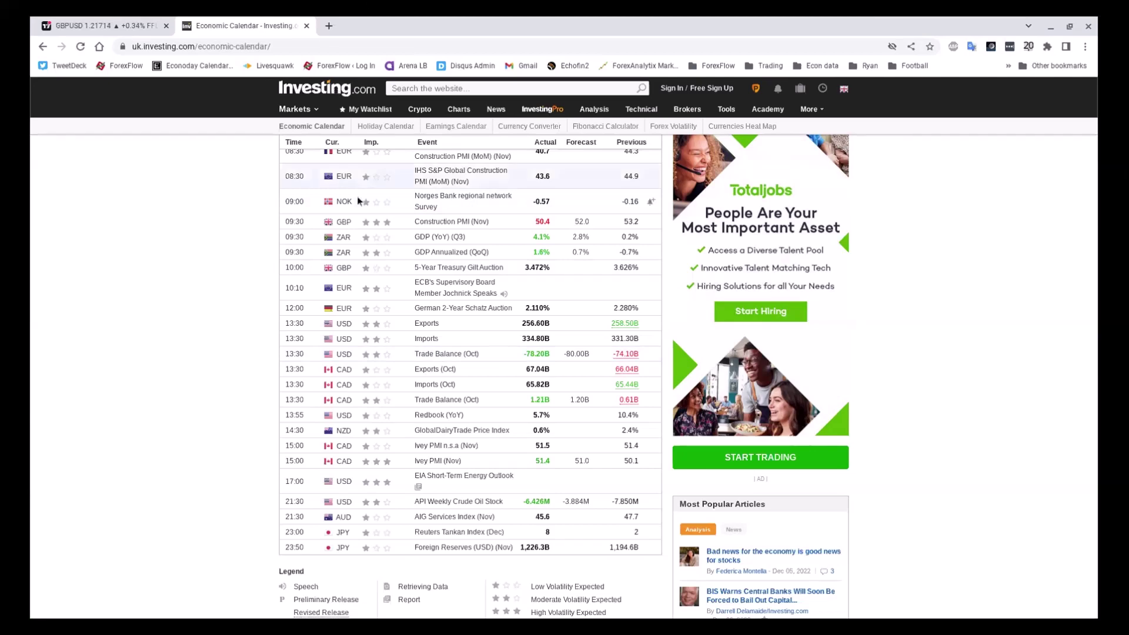
pyautogui.scroll(-1, 396, 445)
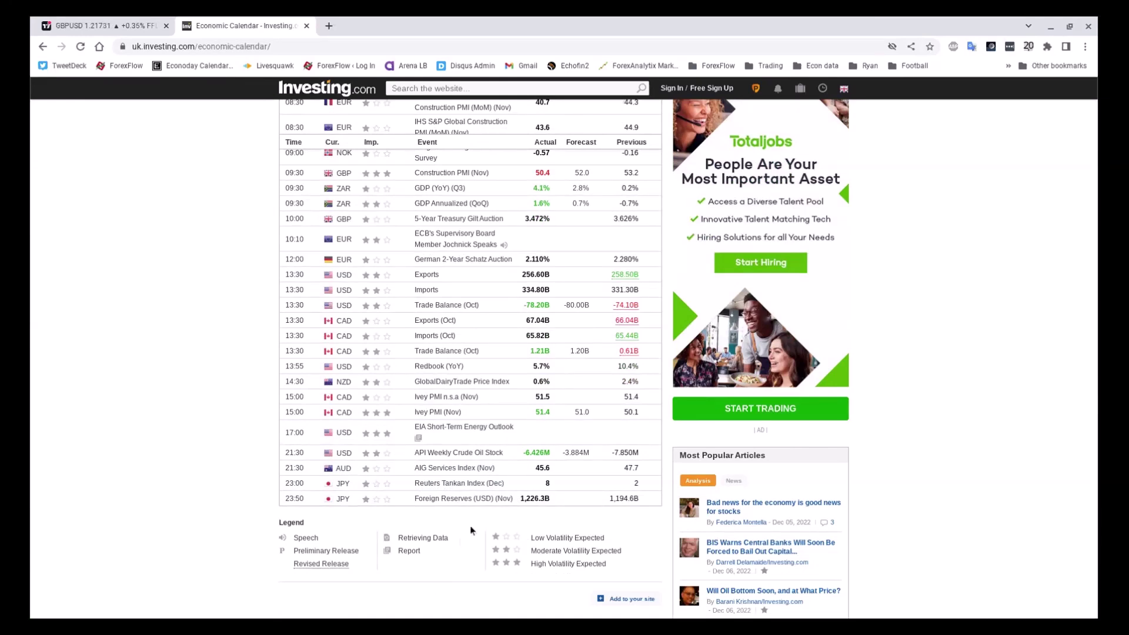
pyautogui.scroll(6, 530, 328)
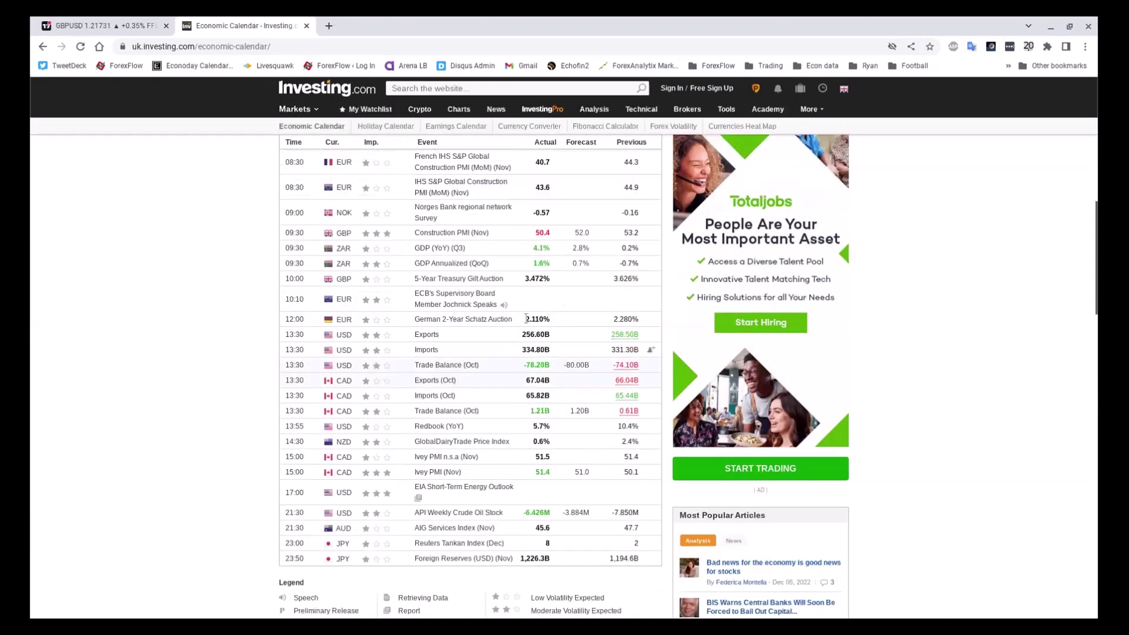
pyautogui.click(333, 201)
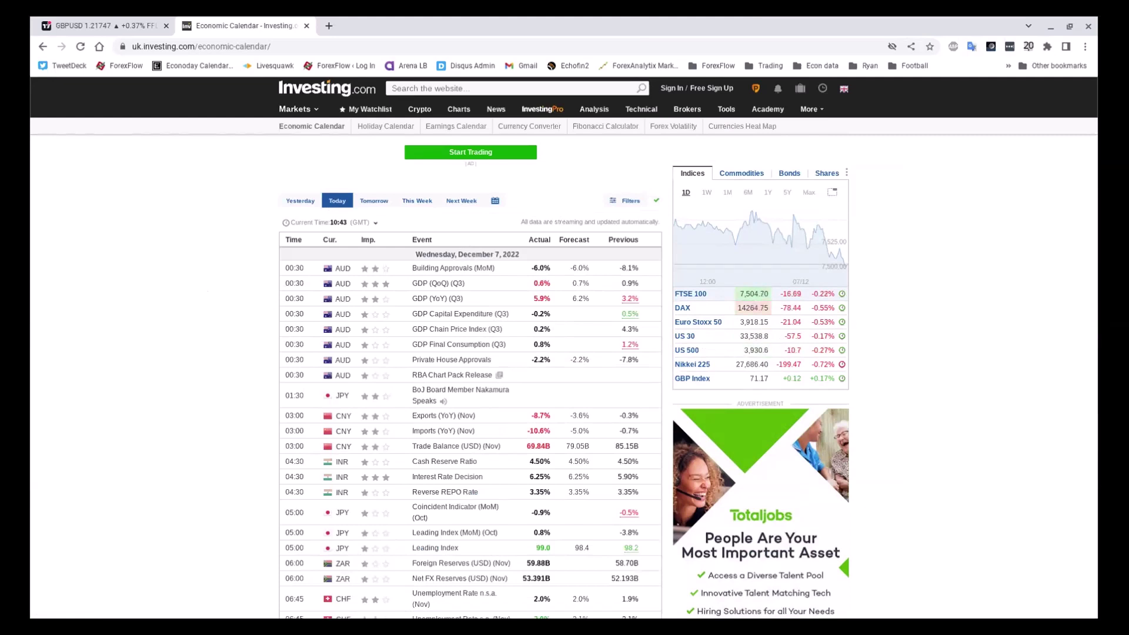
# Scroll the December 7 calendar past European releases to the US Crude Oil and Gasoline Inventories.
pyautogui.scroll(-1, 344, 421)
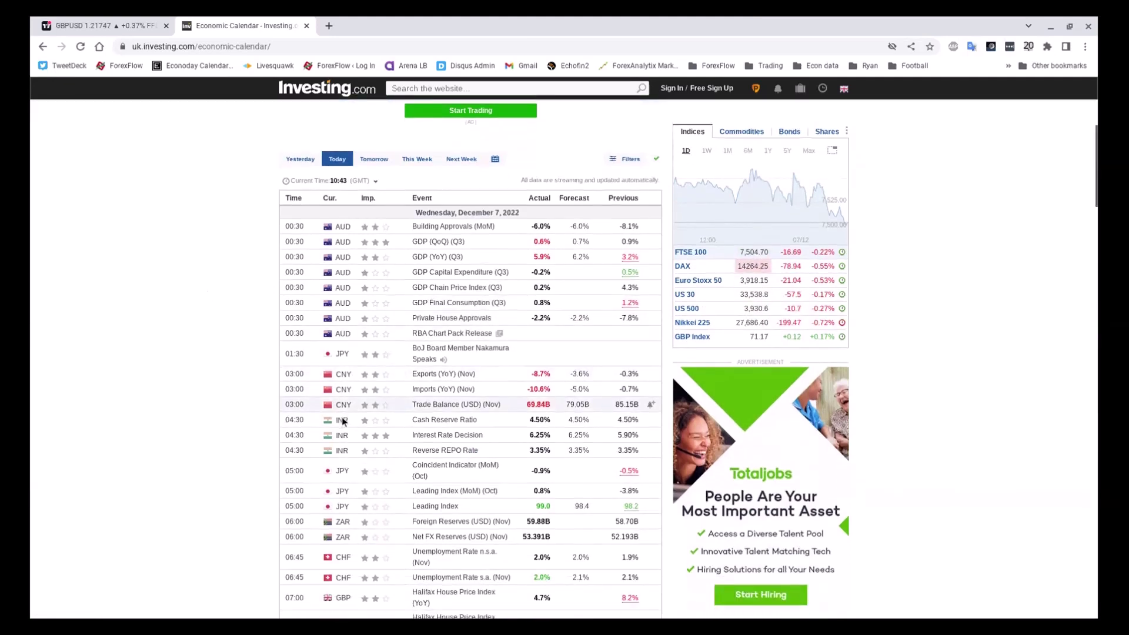
pyautogui.scroll(-1, 196, 470)
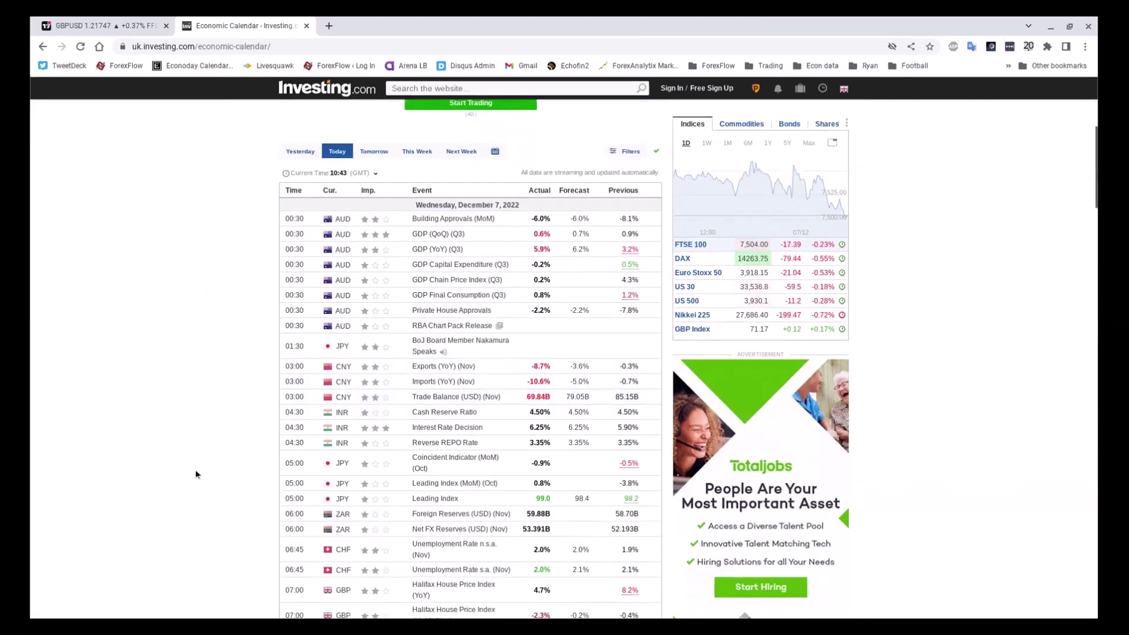
pyautogui.scroll(-1, 196, 474)
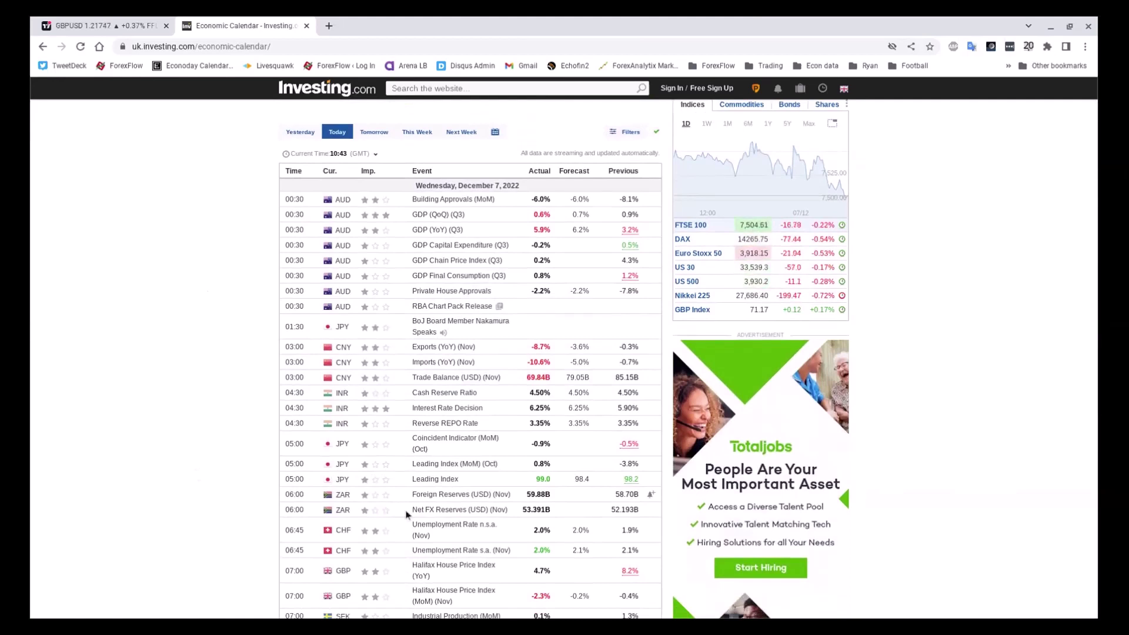
pyautogui.scroll(-1, 456, 480)
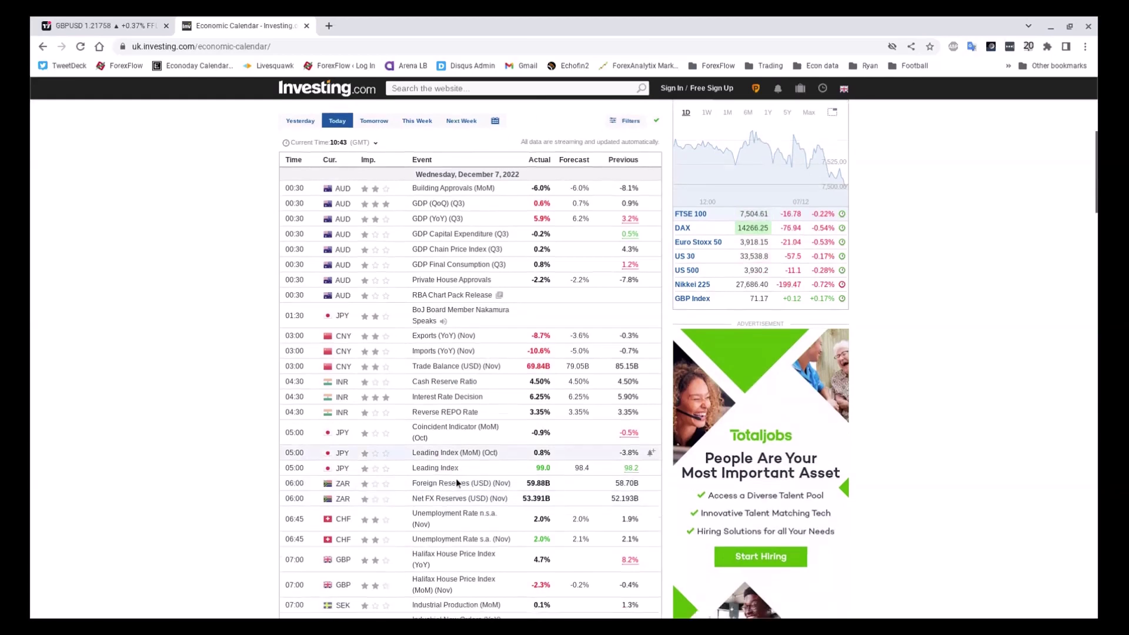
pyautogui.scroll(-2, 456, 478)
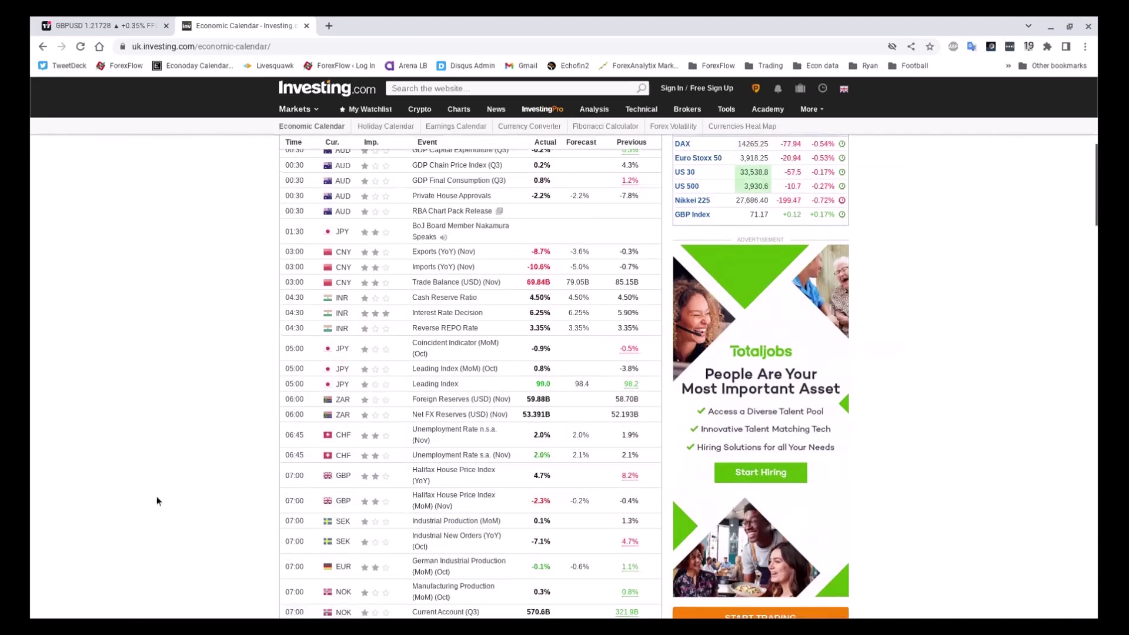
pyautogui.scroll(-1, 157, 496)
pyautogui.scroll(-2, 184, 568)
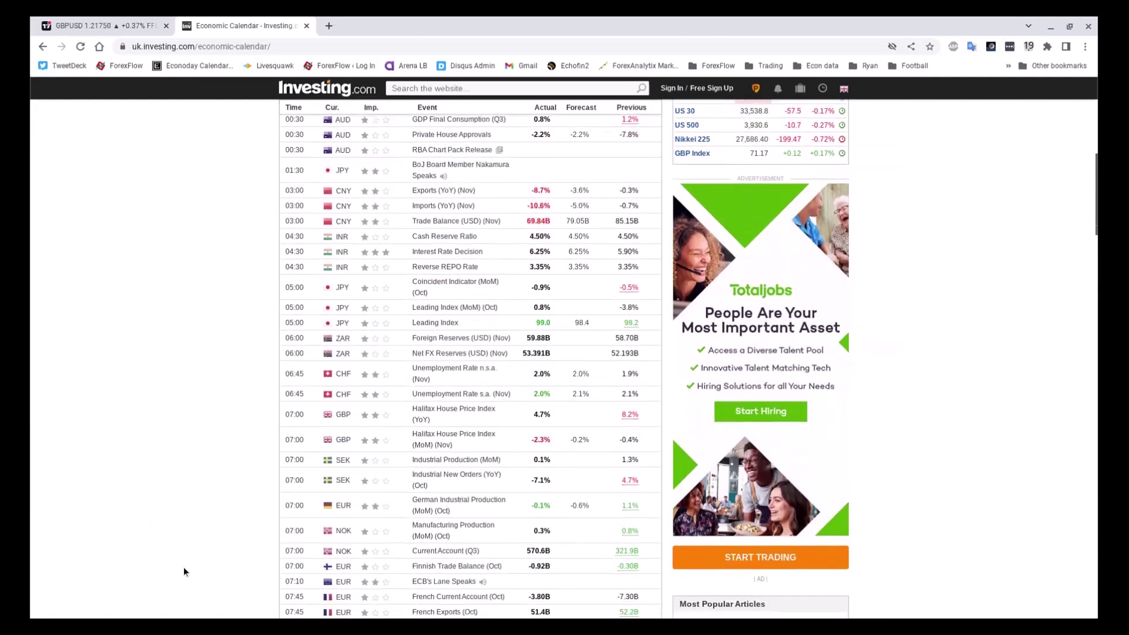
pyautogui.scroll(-1, 186, 569)
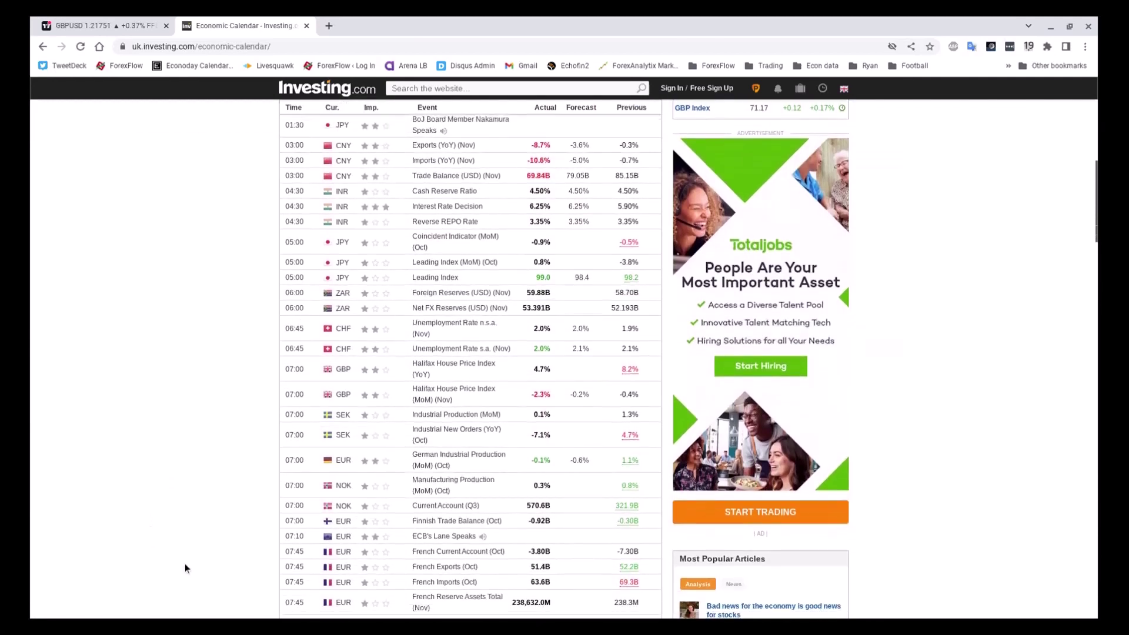
pyautogui.scroll(-1, 185, 563)
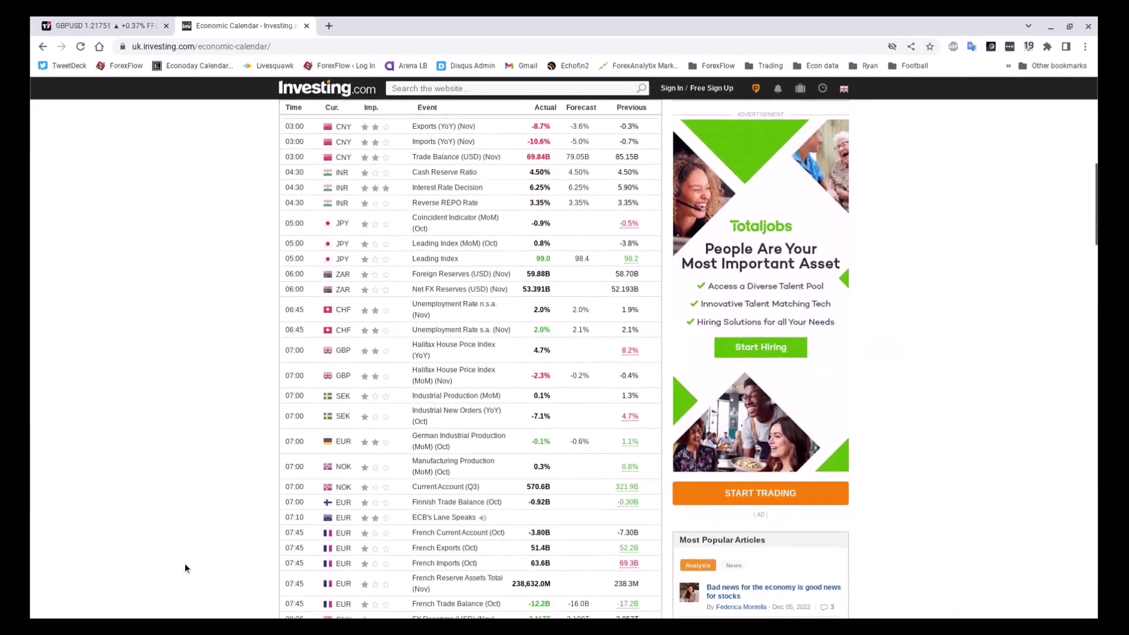
pyautogui.scroll(-3, 186, 563)
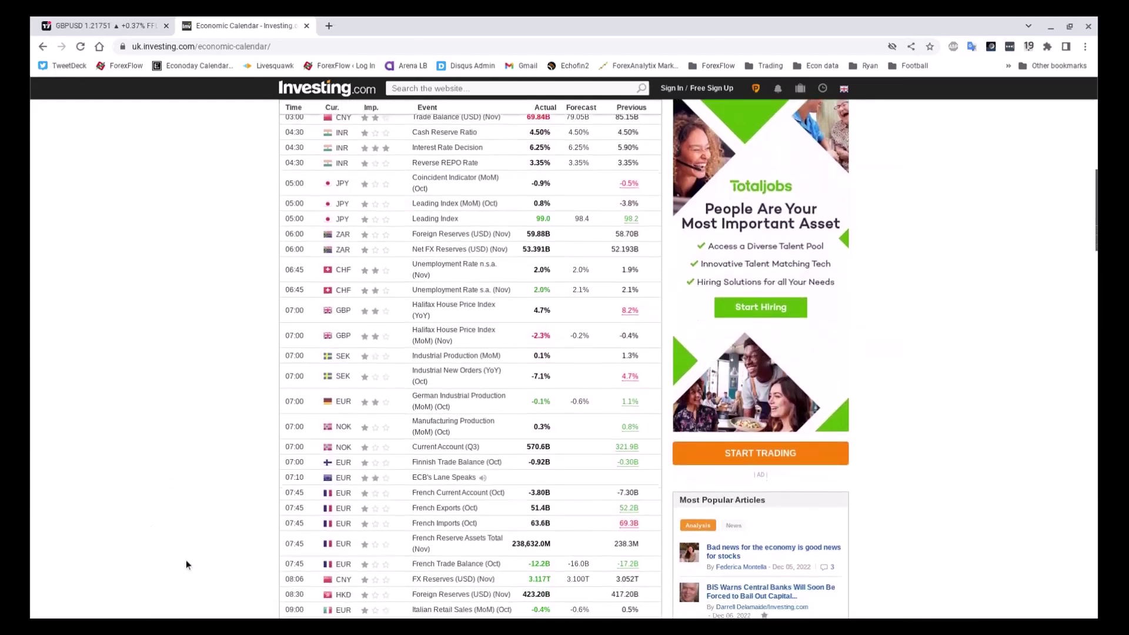
pyautogui.scroll(-1, 187, 542)
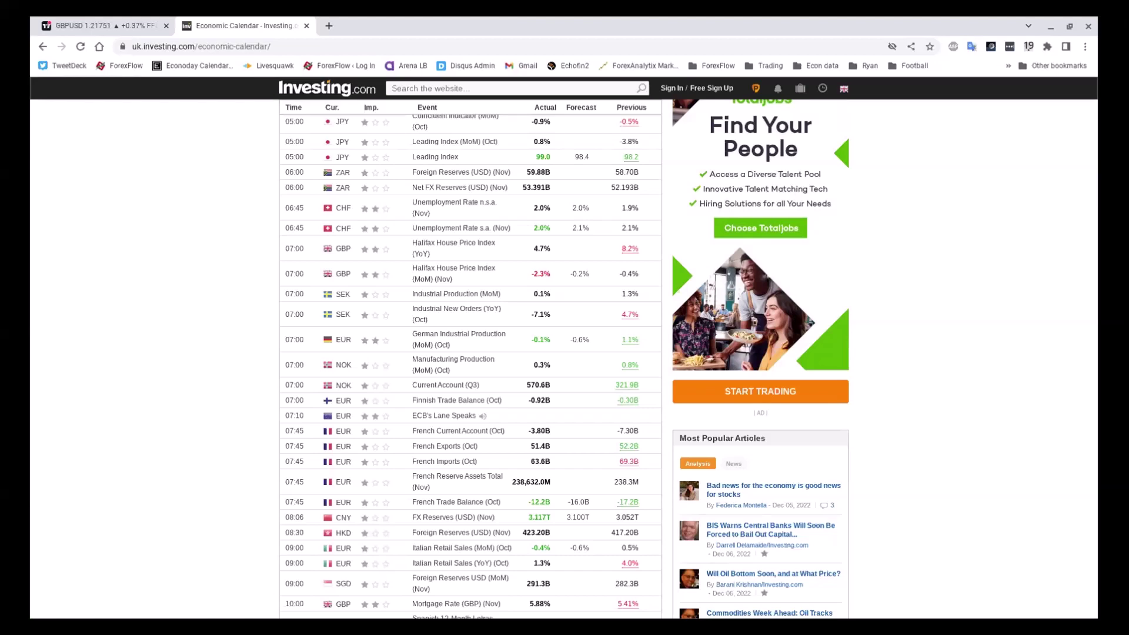
pyautogui.scroll(-2, 176, 533)
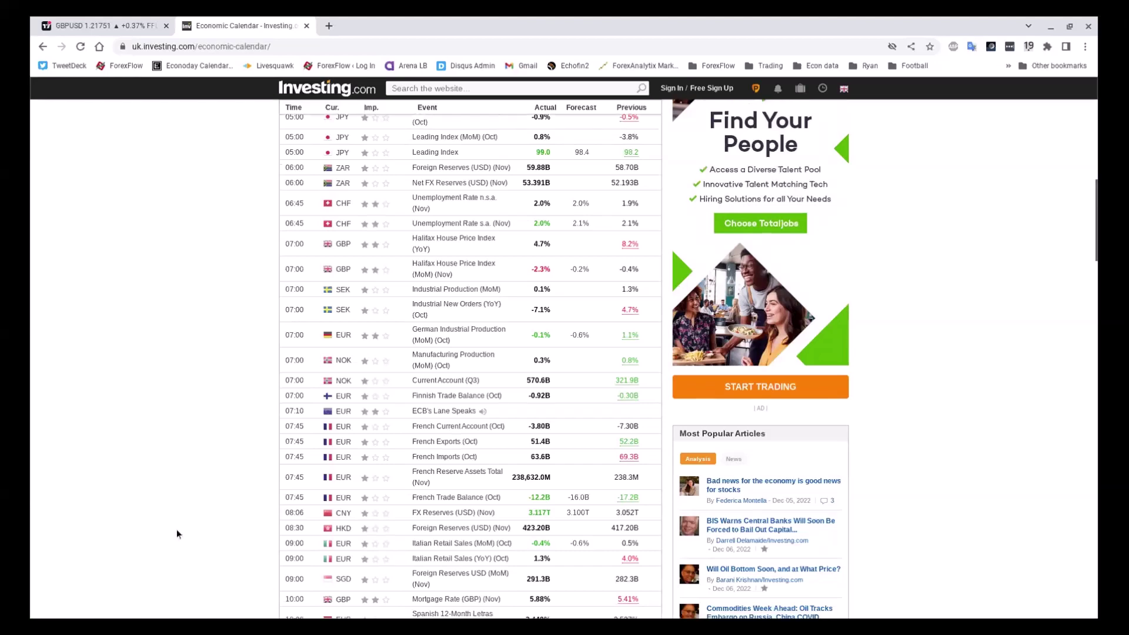
pyautogui.scroll(-5, 177, 532)
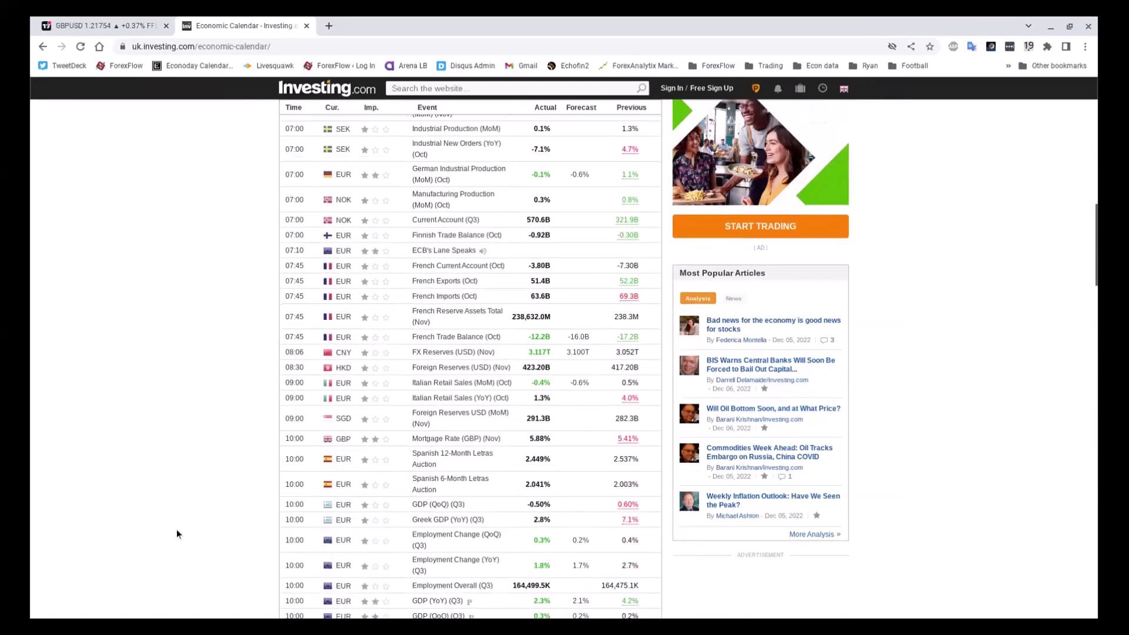
pyautogui.scroll(-3, 179, 534)
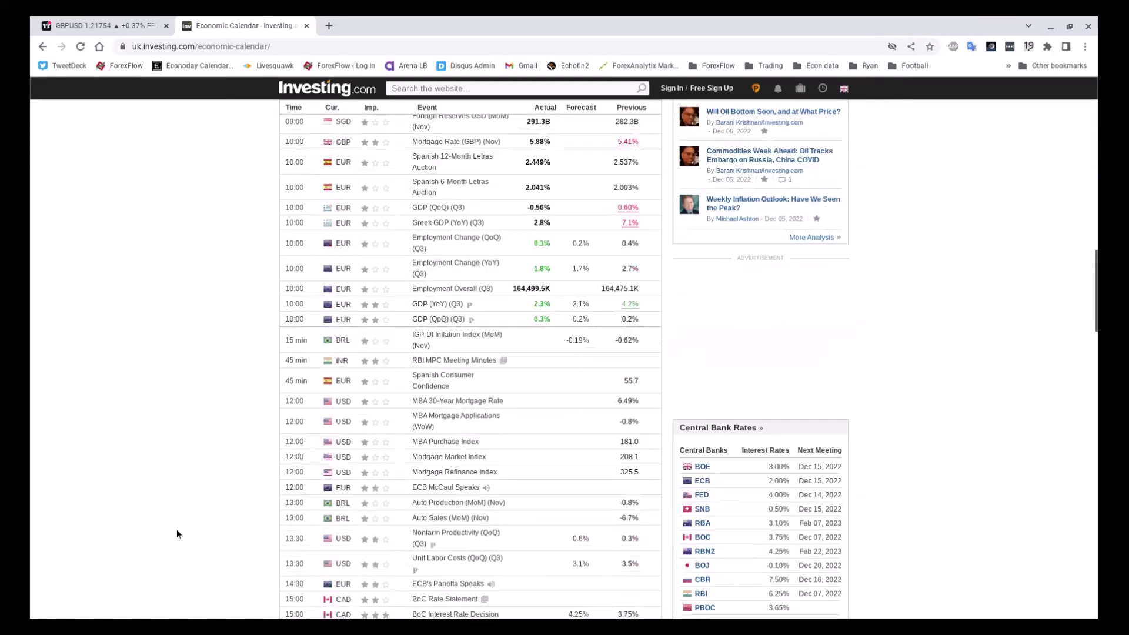
pyautogui.scroll(-1, 177, 534)
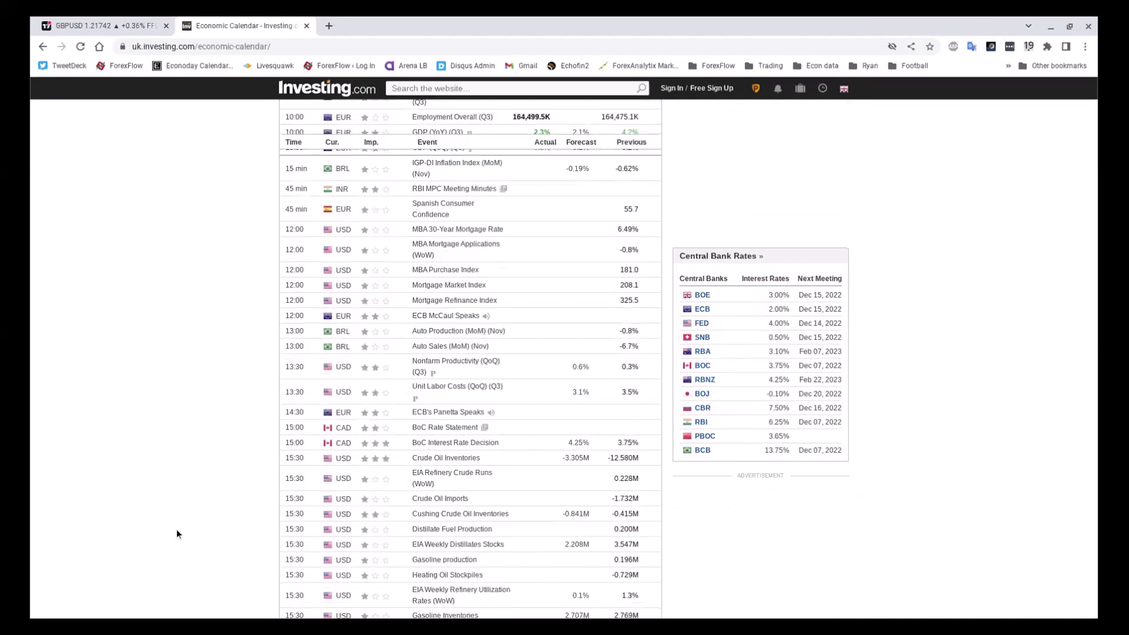
pyautogui.scroll(-1, 177, 535)
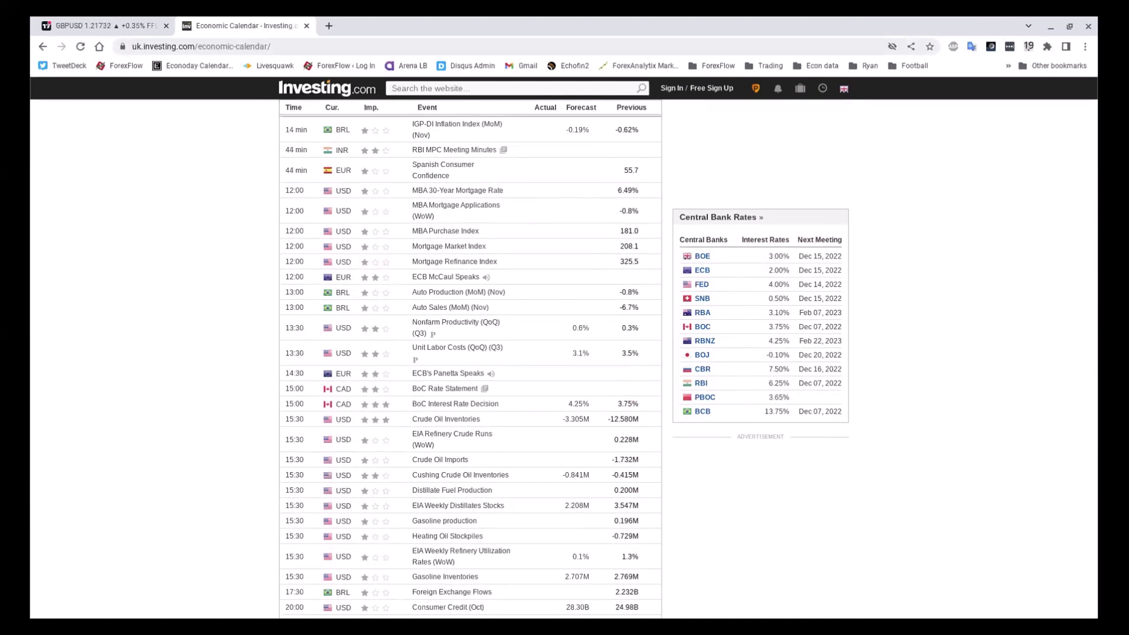
# Load the 15-minute USOIL crude oil chart from the FX1 watchlist and zoom out.
pyautogui.click(94, 26)
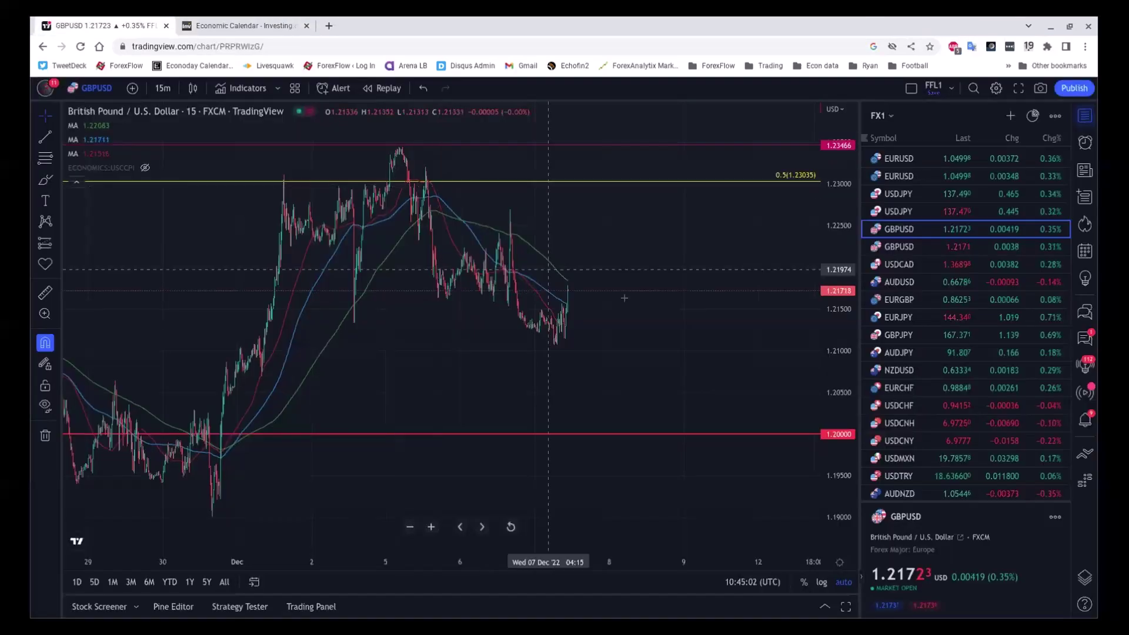
pyautogui.scroll(-8, 952, 382)
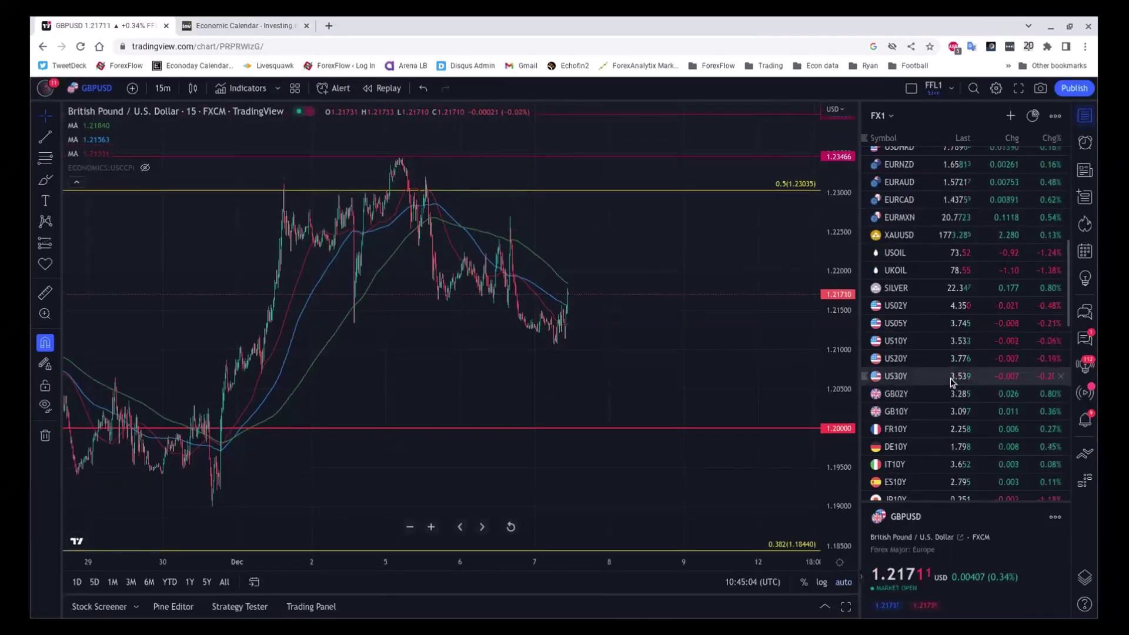
pyautogui.click(921, 252)
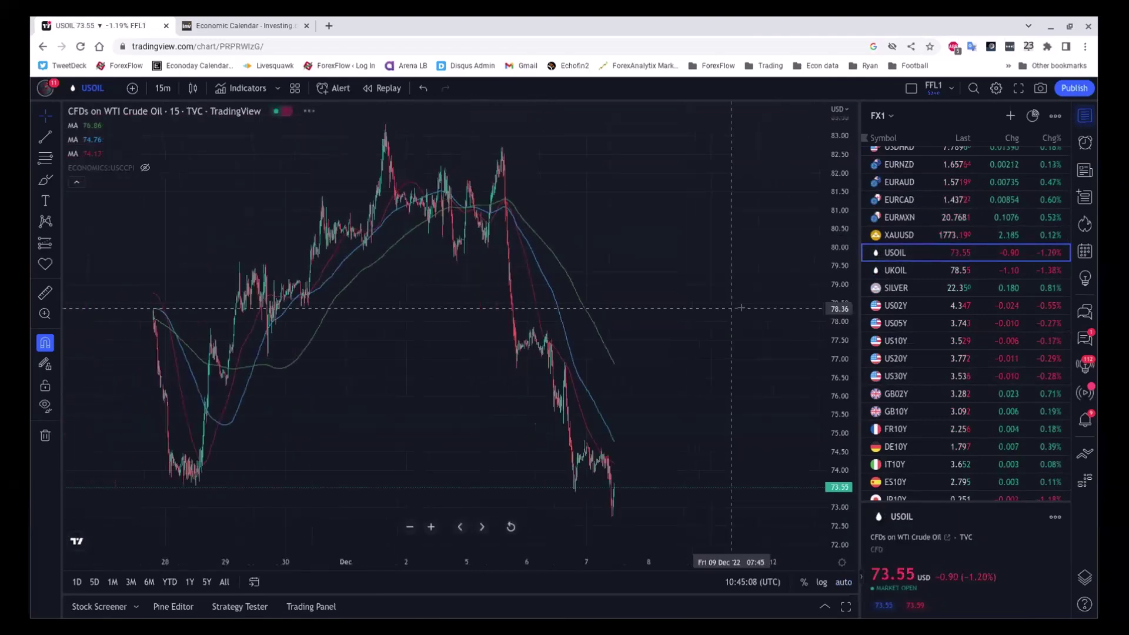
pyautogui.scroll(-2, 741, 307)
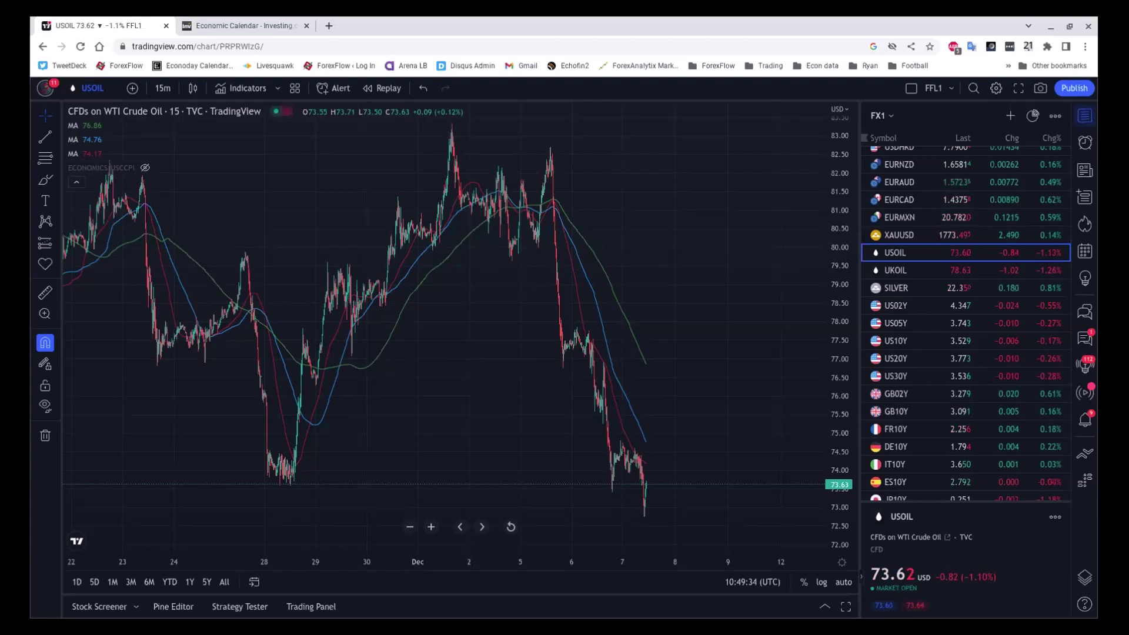
pyautogui.moveTo(1124, 318)
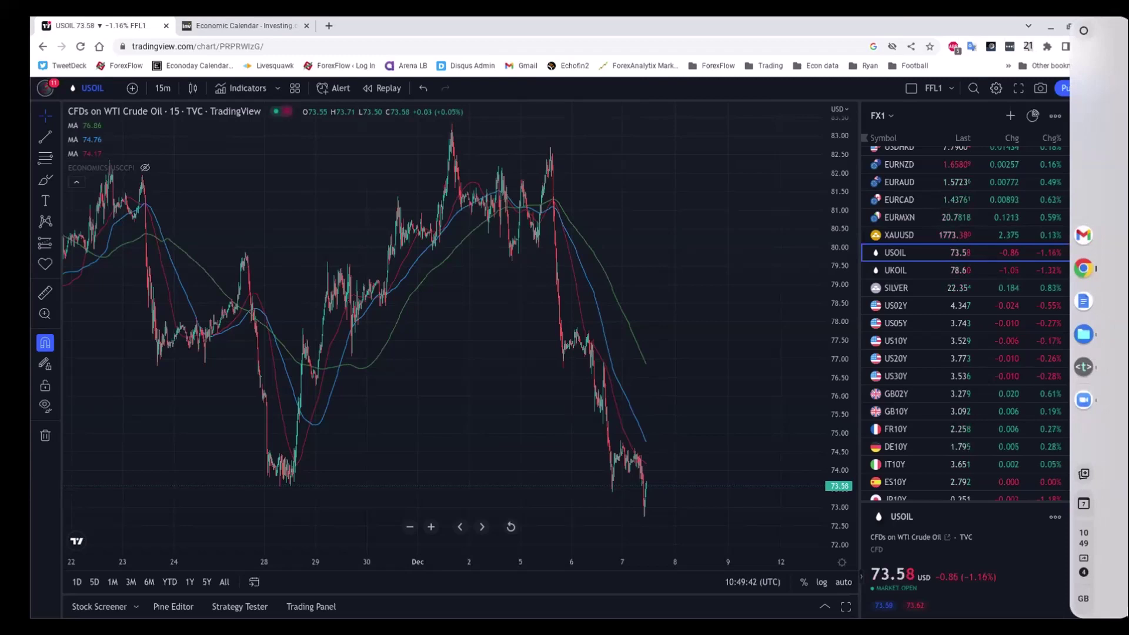
# Pick XAUUSD from the FX1 watchlist to show the 15-minute gold spot chart.
pyautogui.scroll(-4, 961, 343)
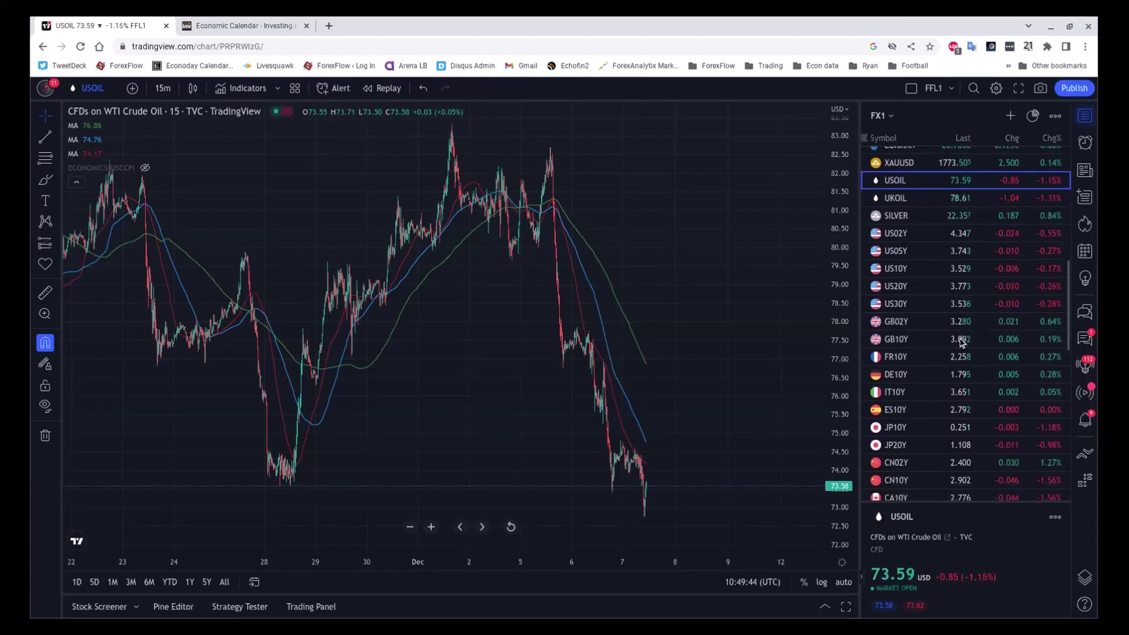
pyautogui.scroll(-4, 961, 343)
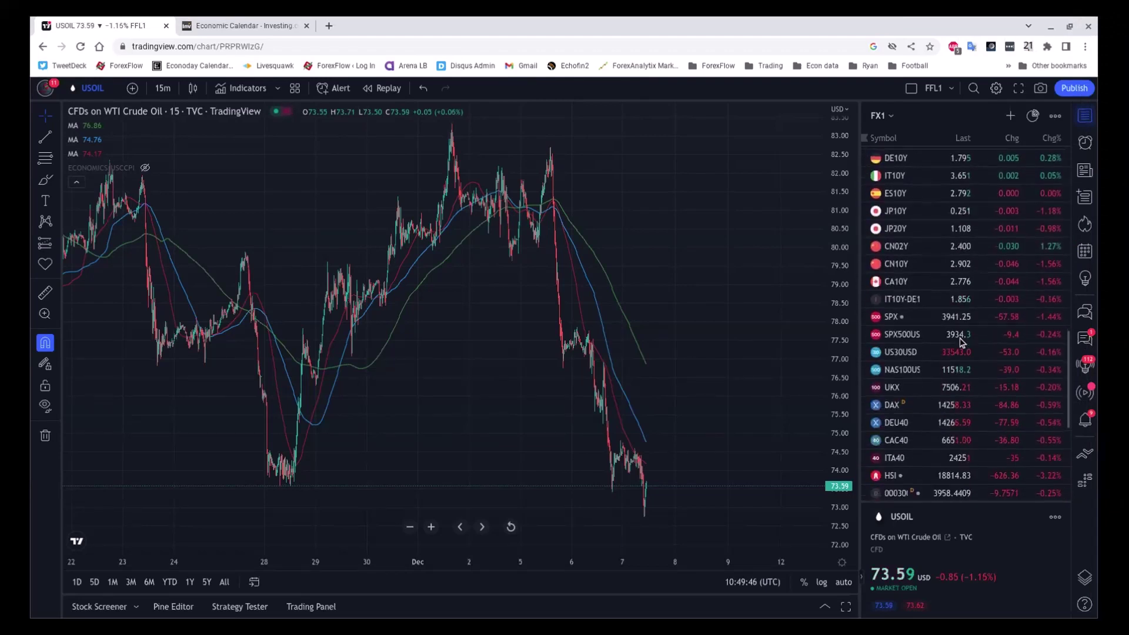
pyautogui.scroll(-4, 961, 343)
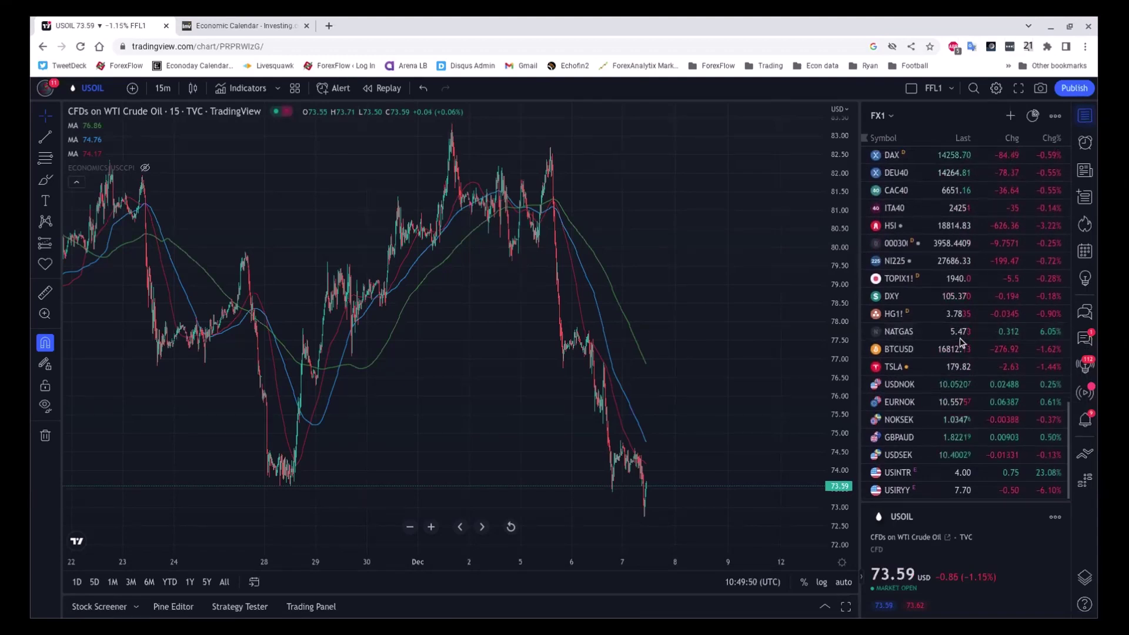
pyautogui.scroll(2, 961, 343)
pyautogui.scroll(4, 962, 343)
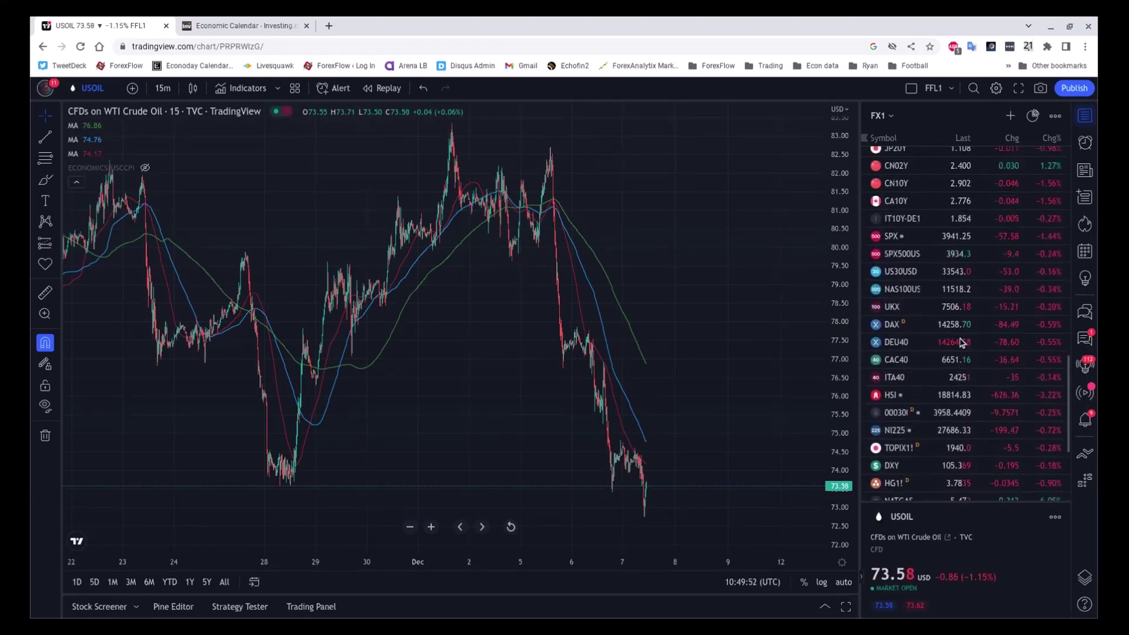
pyautogui.scroll(6, 961, 343)
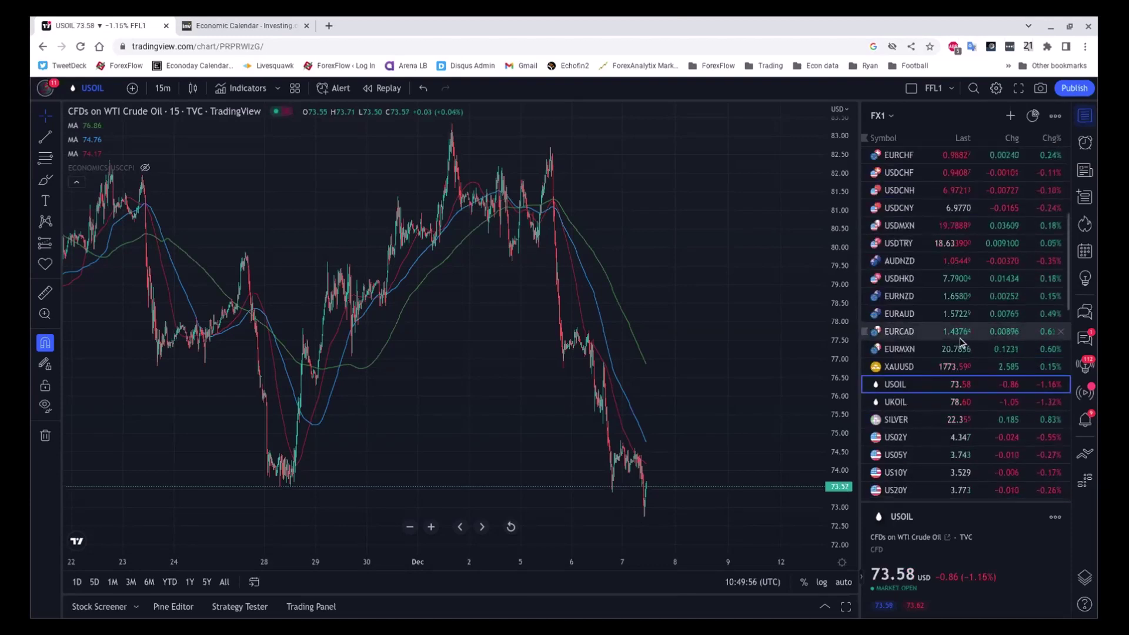
pyautogui.click(936, 371)
pyautogui.scroll(-2, 787, 289)
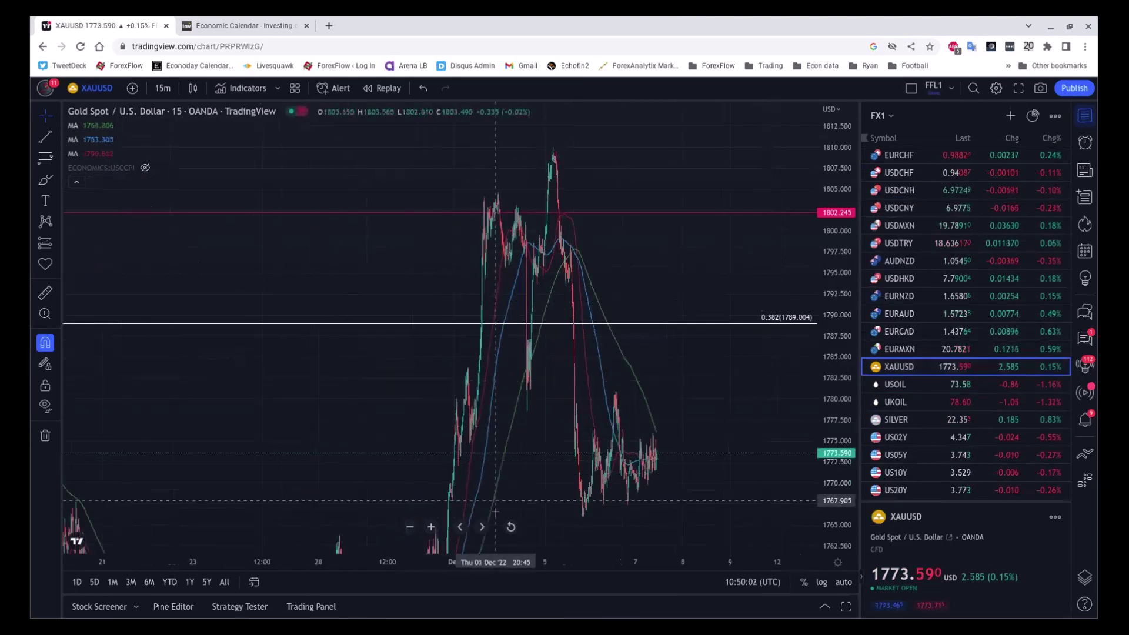
# Jump the gold chart to the latest bars and zoom out to a wider stretch.
pyautogui.click(510, 526)
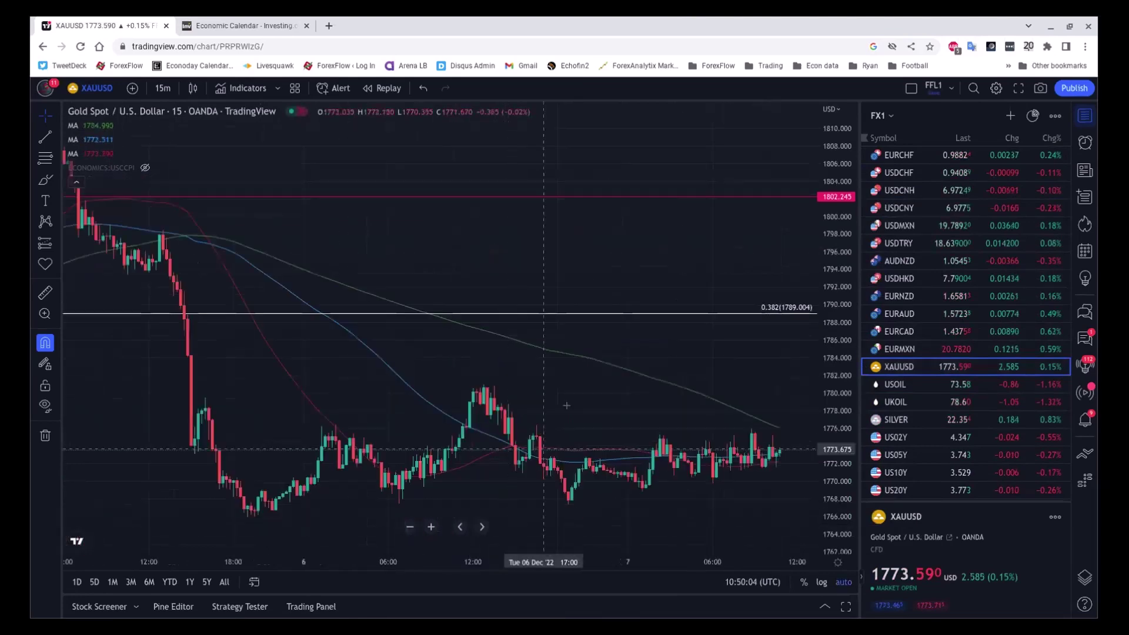
pyautogui.scroll(-6, 566, 405)
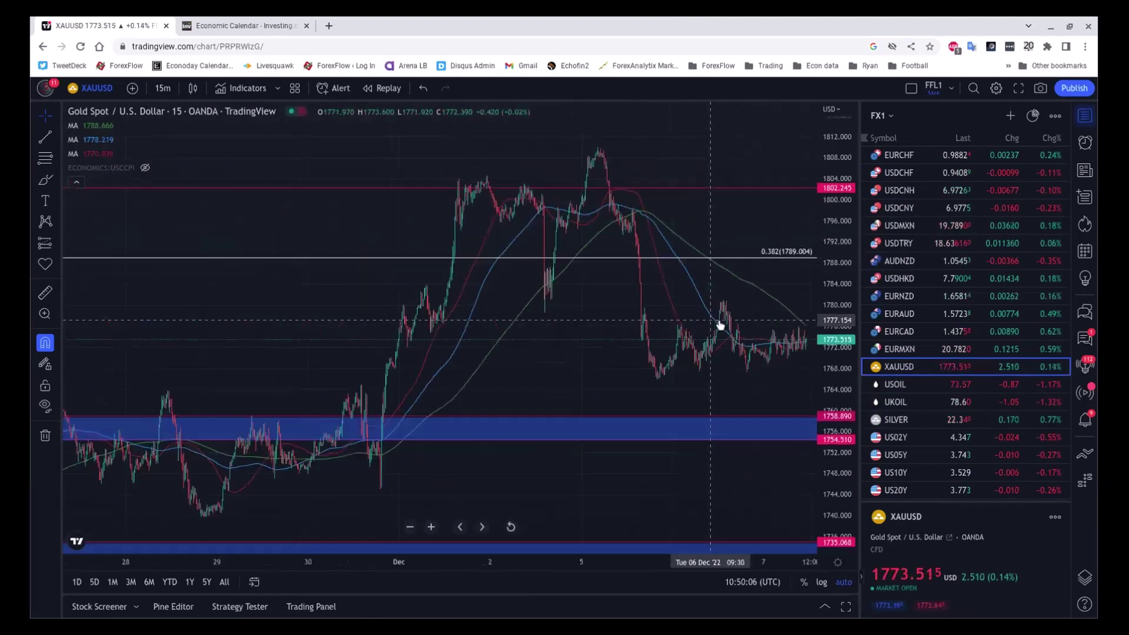
pyautogui.scroll(-2, 720, 325)
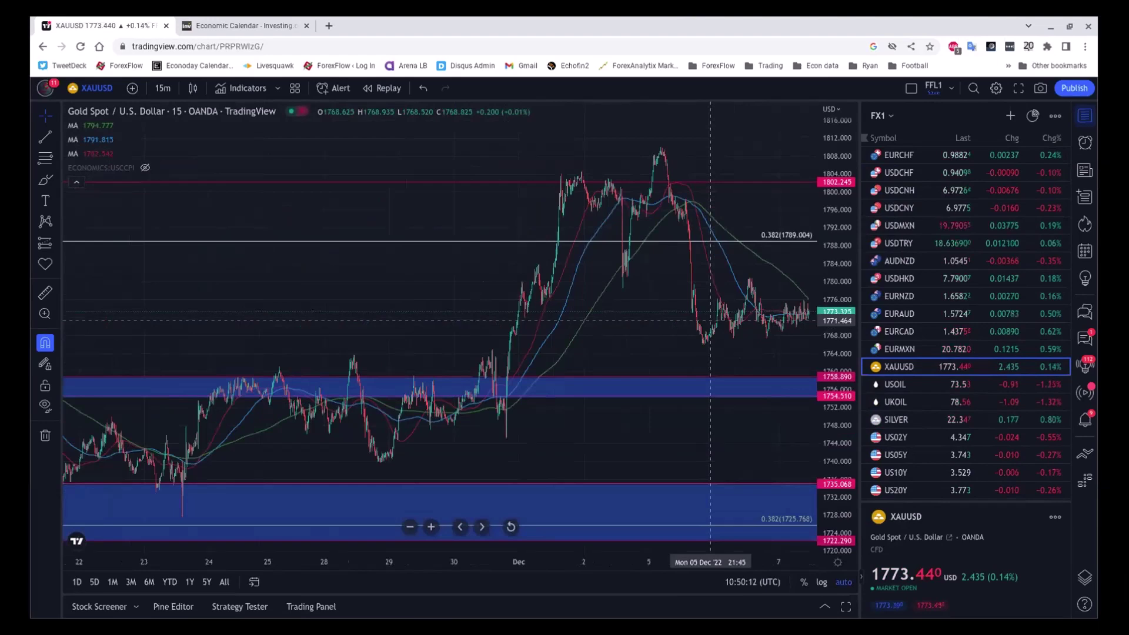
pyautogui.scroll(-2, 688, 333)
pyautogui.scroll(-5, 690, 334)
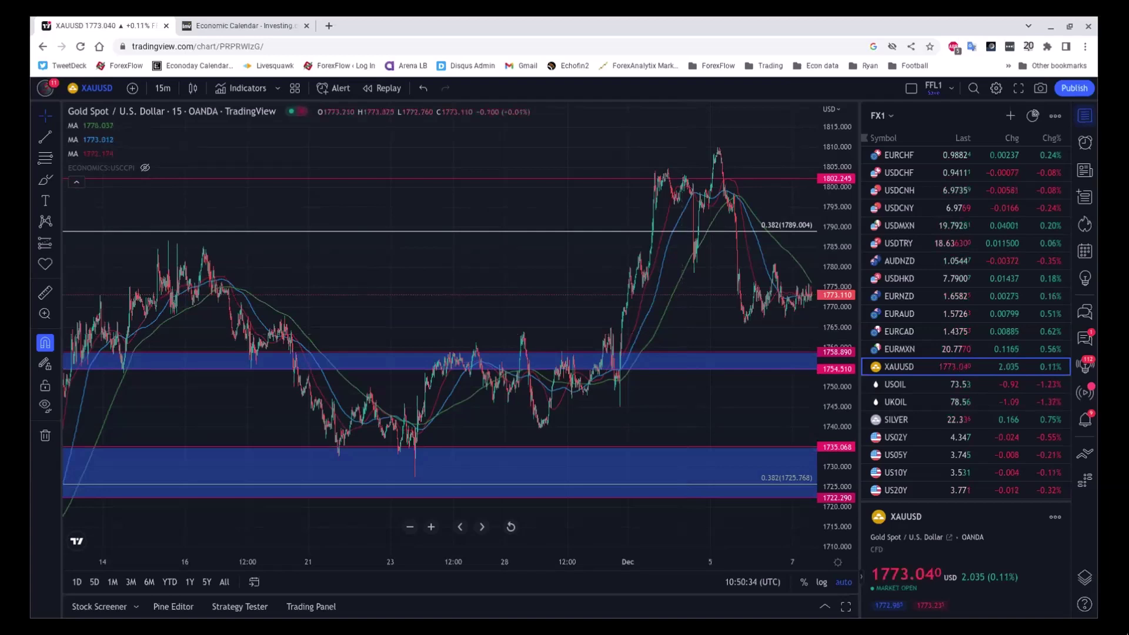
pyautogui.moveTo(1126, 318)
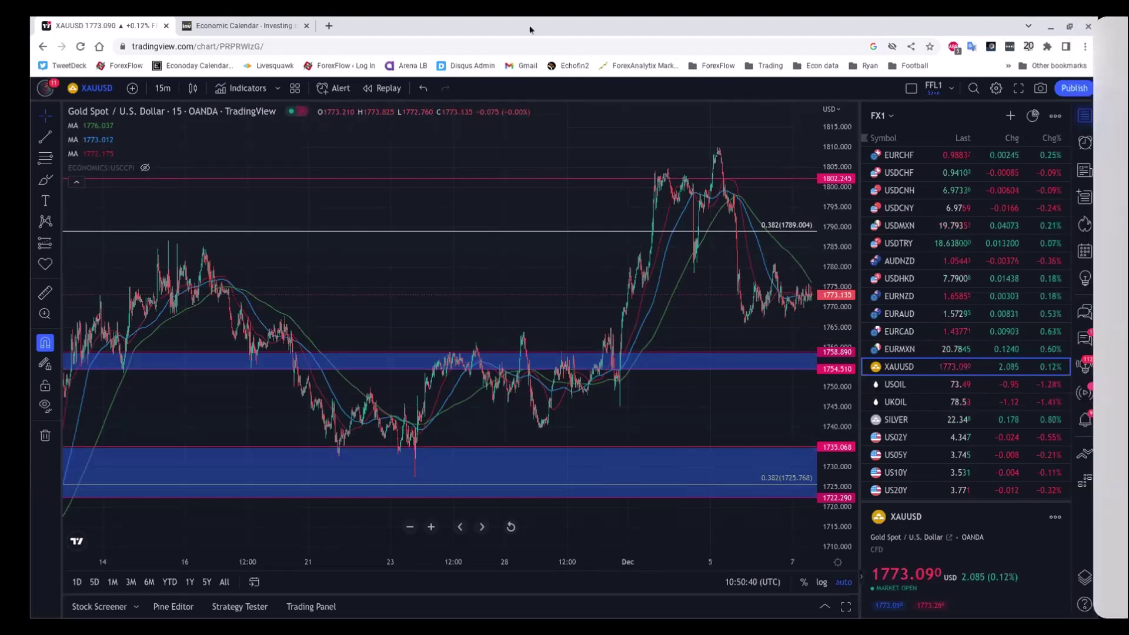
# Switch to the Investing.com economic calendar and scroll to the 04:30 INR Interest Rate Decision.
pyautogui.click(213, 23)
pyautogui.scroll(6, 380, 287)
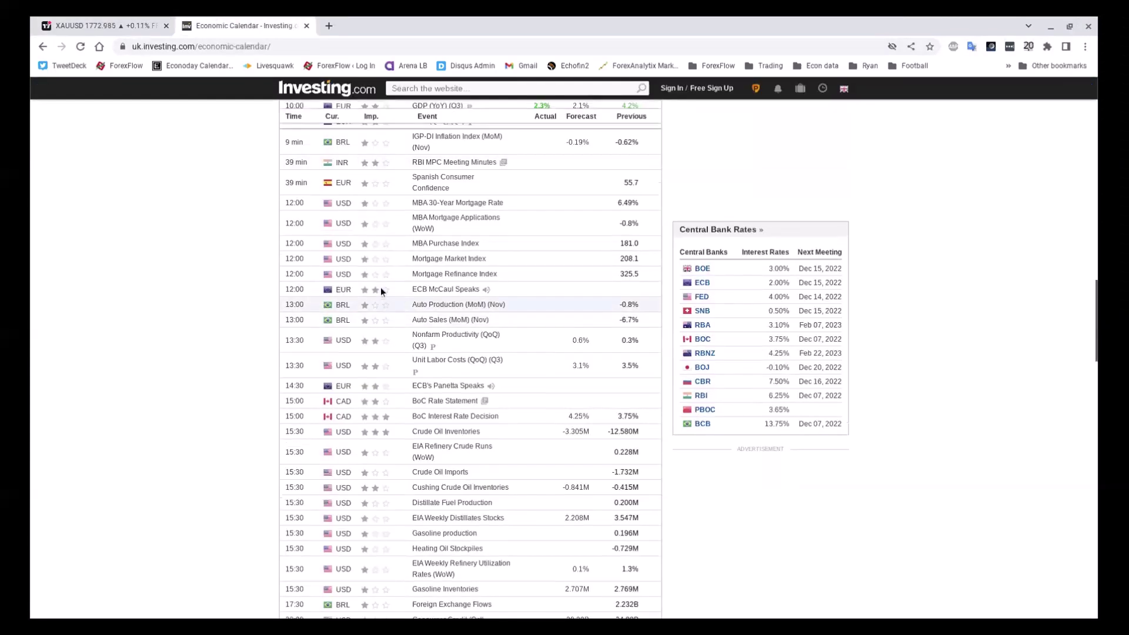
pyautogui.scroll(5, 380, 288)
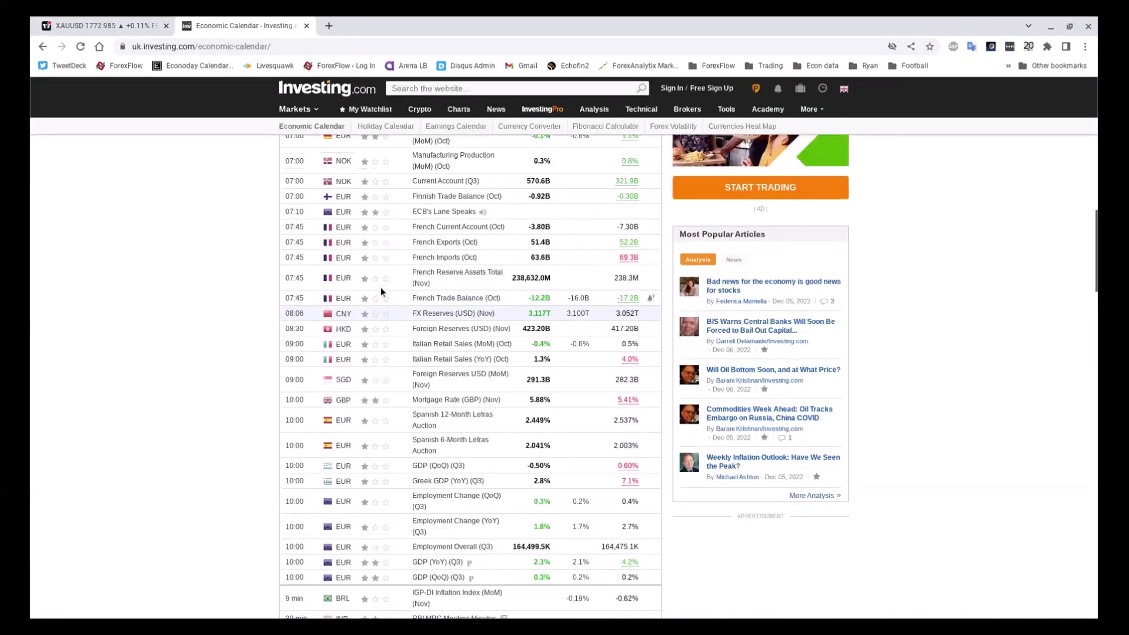
pyautogui.scroll(7, 380, 287)
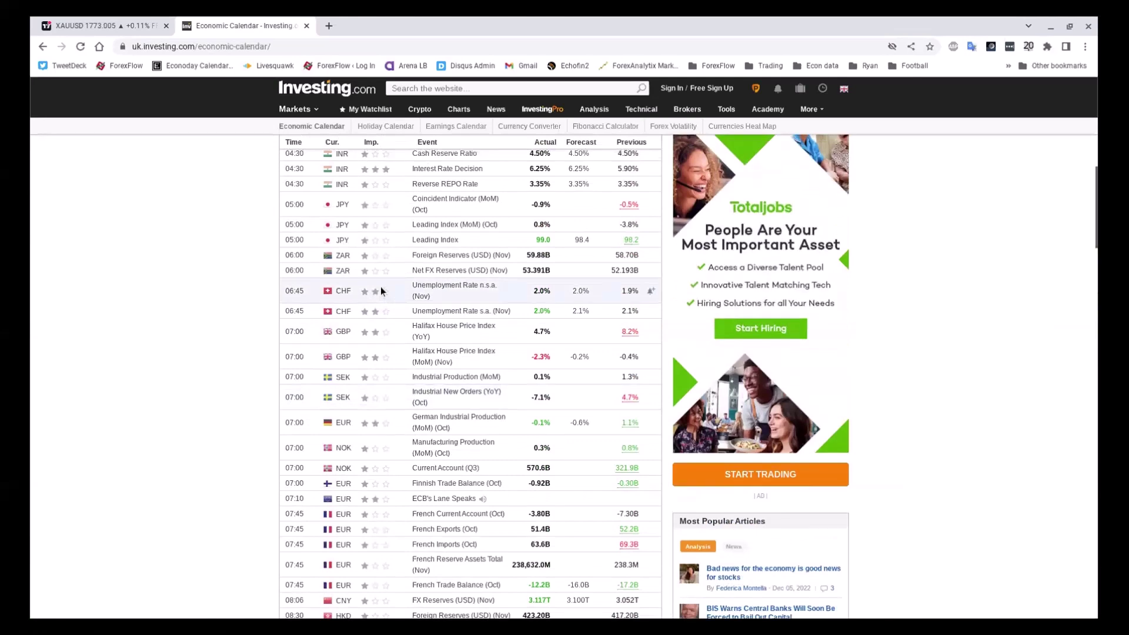
pyautogui.scroll(-5, 380, 287)
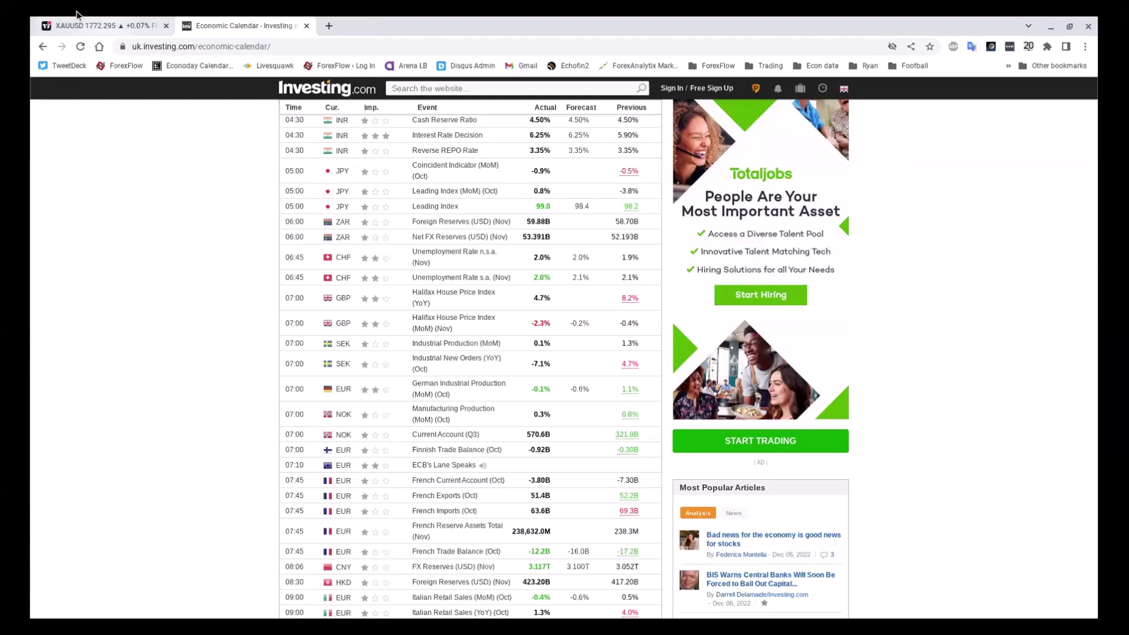
# Return to the XAUUSD gold chart tab in TradingView.
pyautogui.click(125, 30)
# Load the USDJPY chart from the top of the FX1 watchlist.
pyautogui.scroll(3, 927, 264)
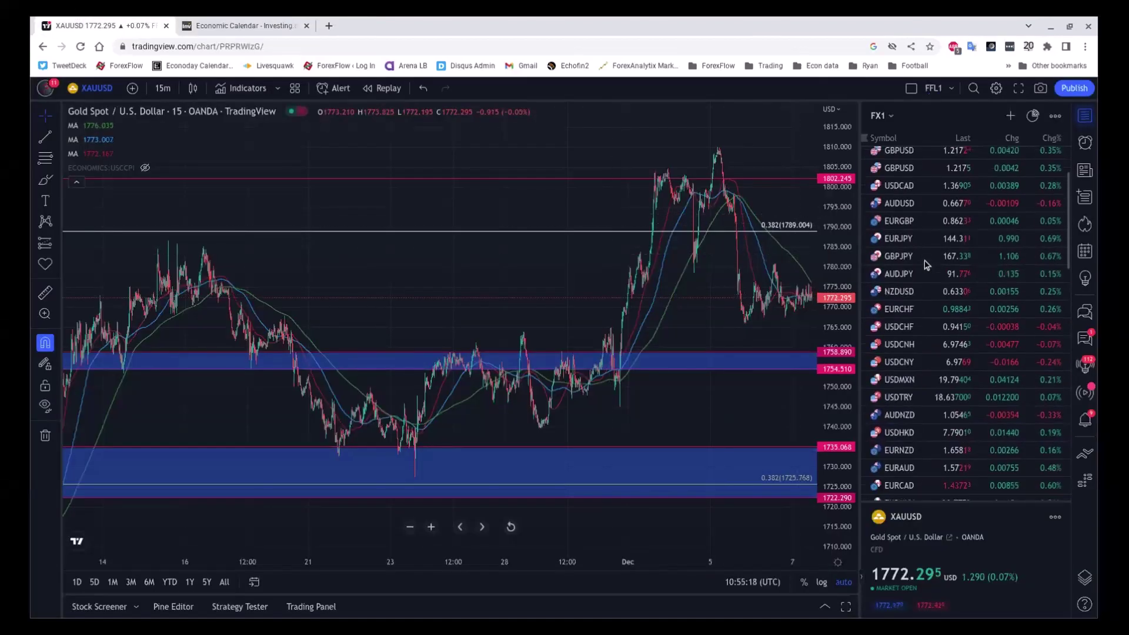
pyautogui.scroll(1, 926, 265)
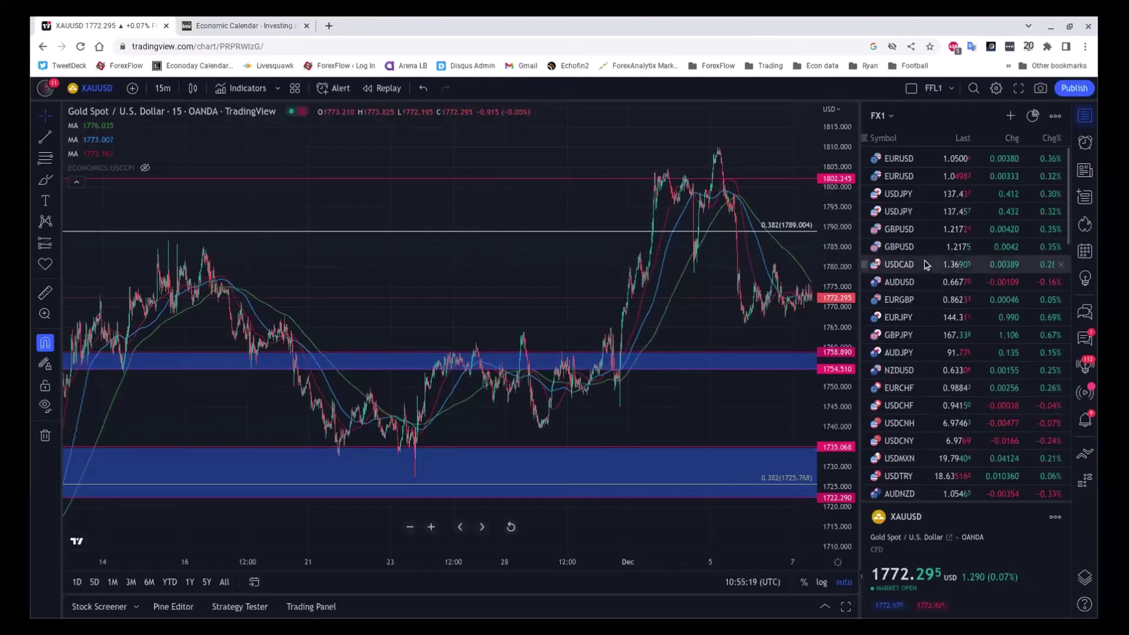
pyautogui.click(928, 192)
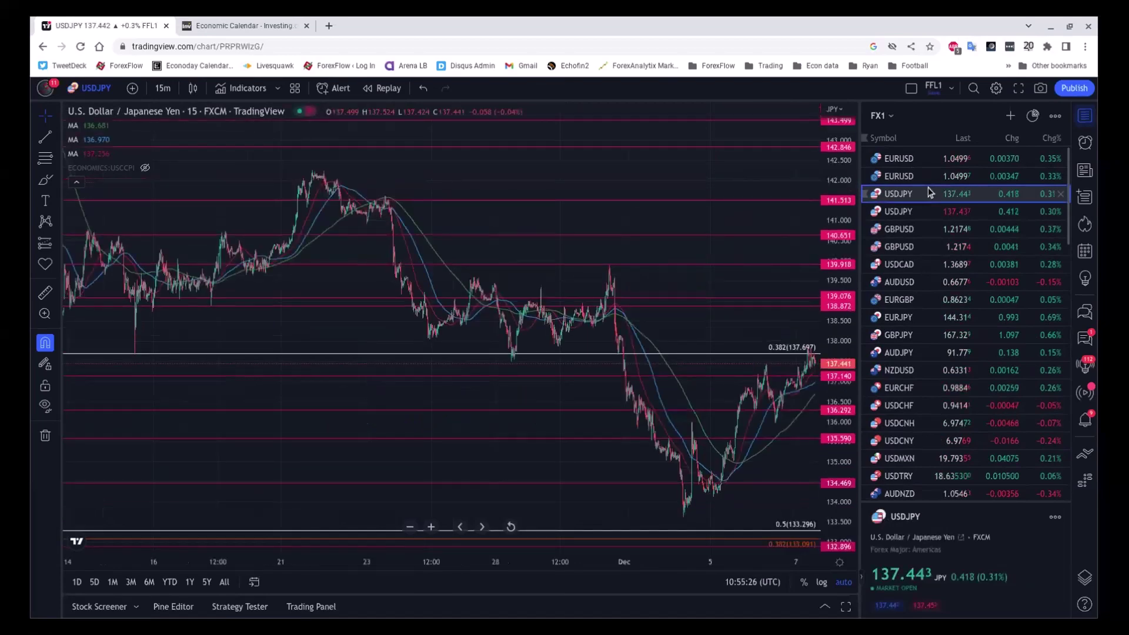
# Set USDJPY to the 1-hour timeframe and pan and zoom to show history back to August.
pyautogui.scroll(-3, 701, 197)
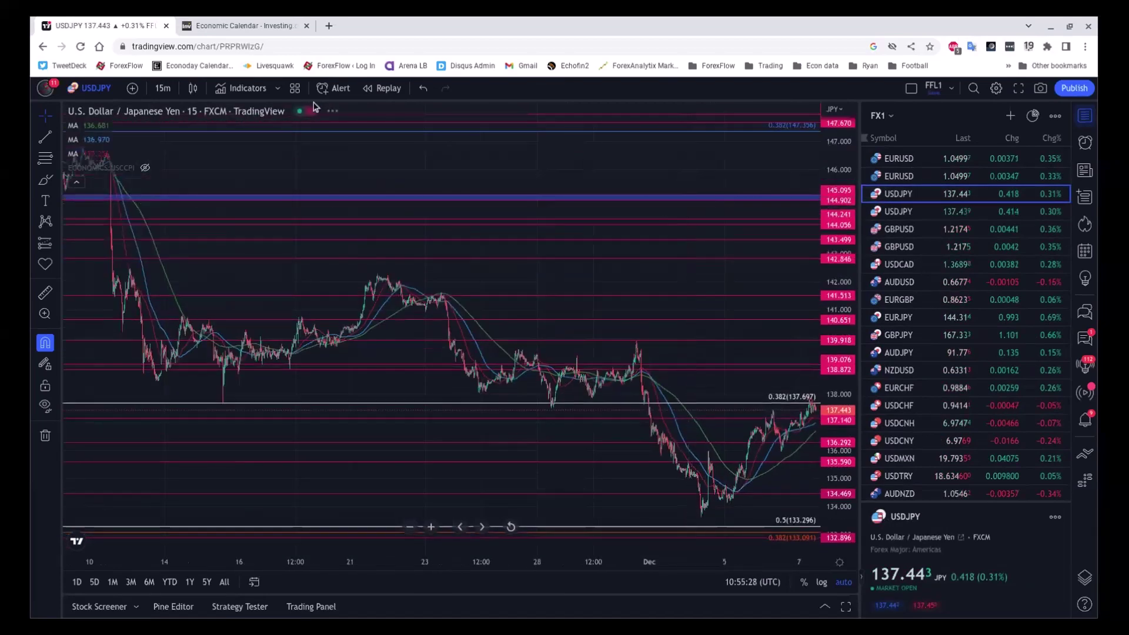
pyautogui.click(162, 88)
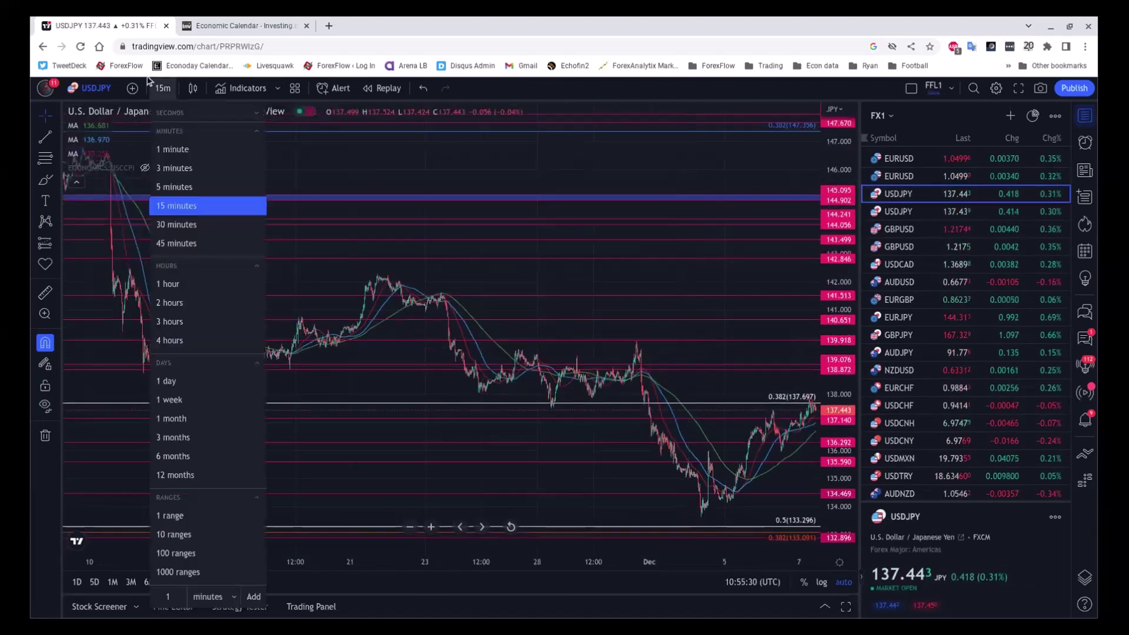
pyautogui.click(175, 283)
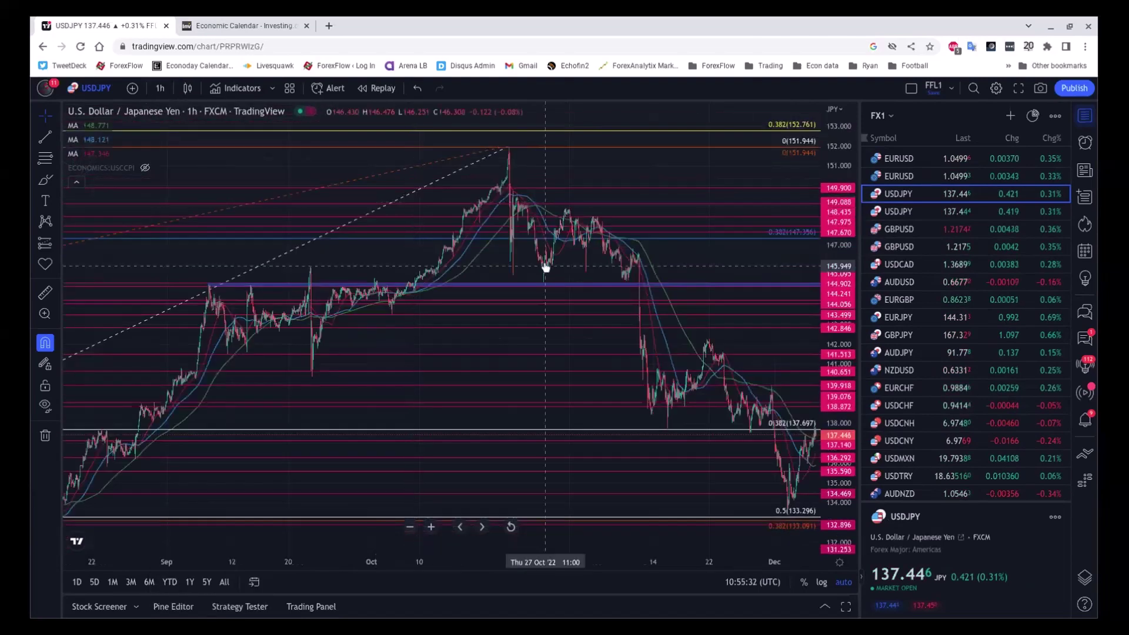
pyautogui.moveTo(699, 252); pyautogui.dragTo(671, 254)
pyautogui.scroll(-5, 671, 254)
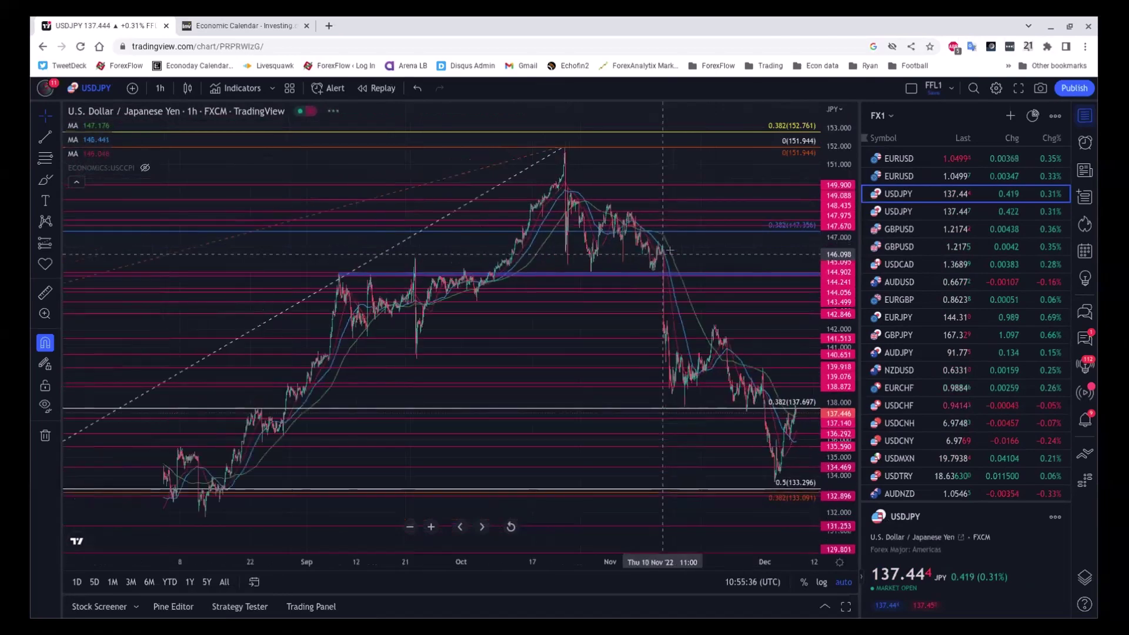
pyautogui.moveTo(697, 241); pyautogui.dragTo(656, 239)
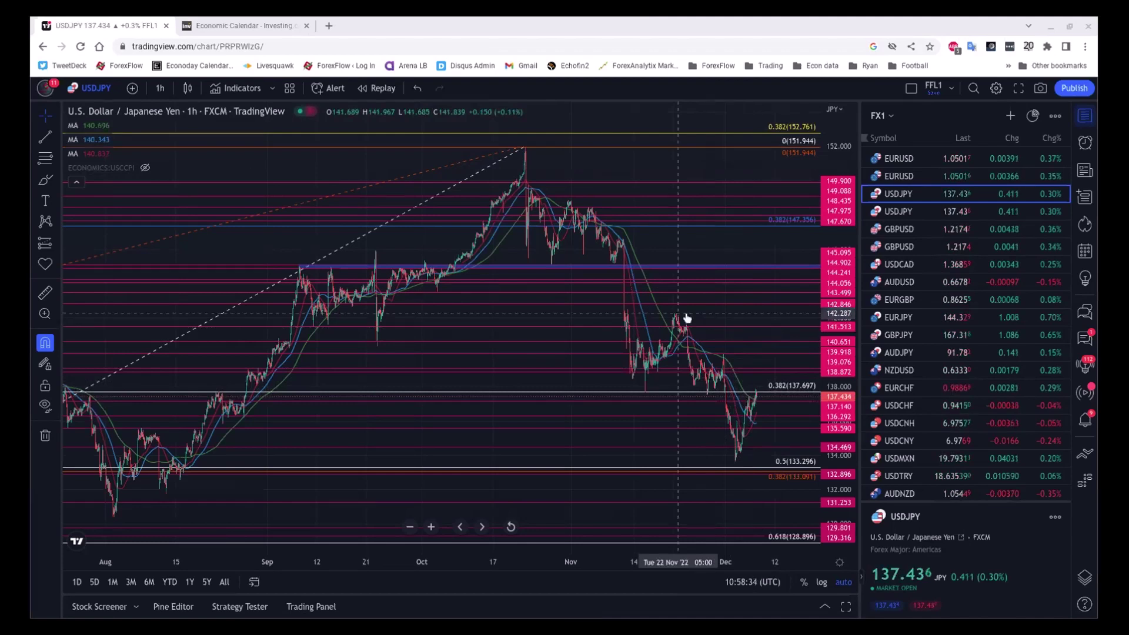
# Load the hourly USOIL crude oil chart from the watchlist.
pyautogui.scroll(-1, 992, 346)
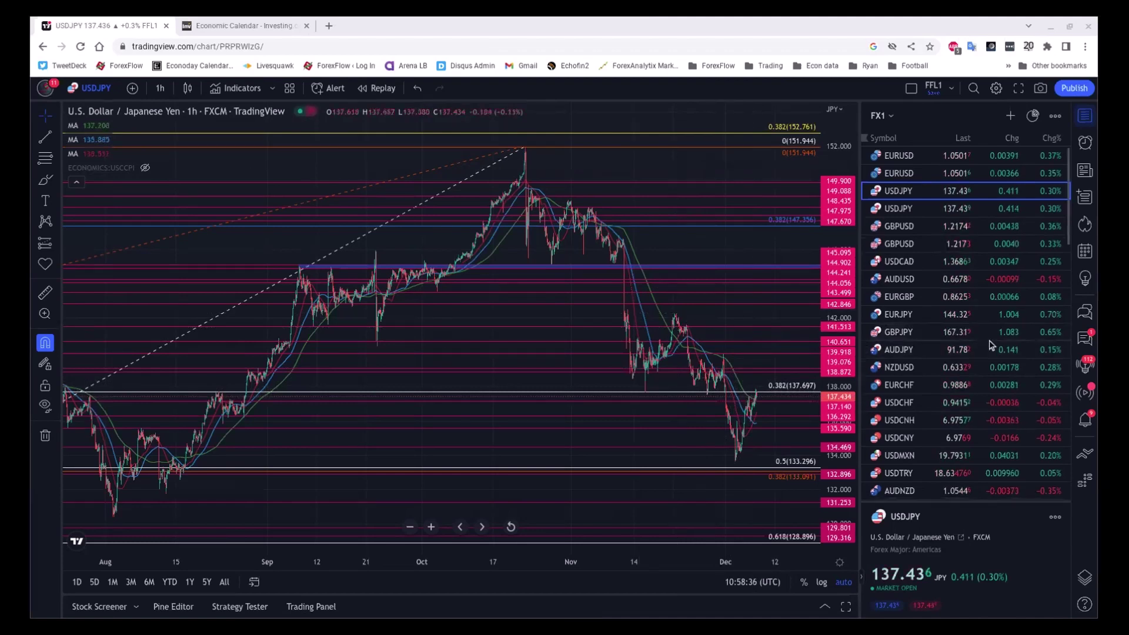
pyautogui.scroll(-5, 991, 345)
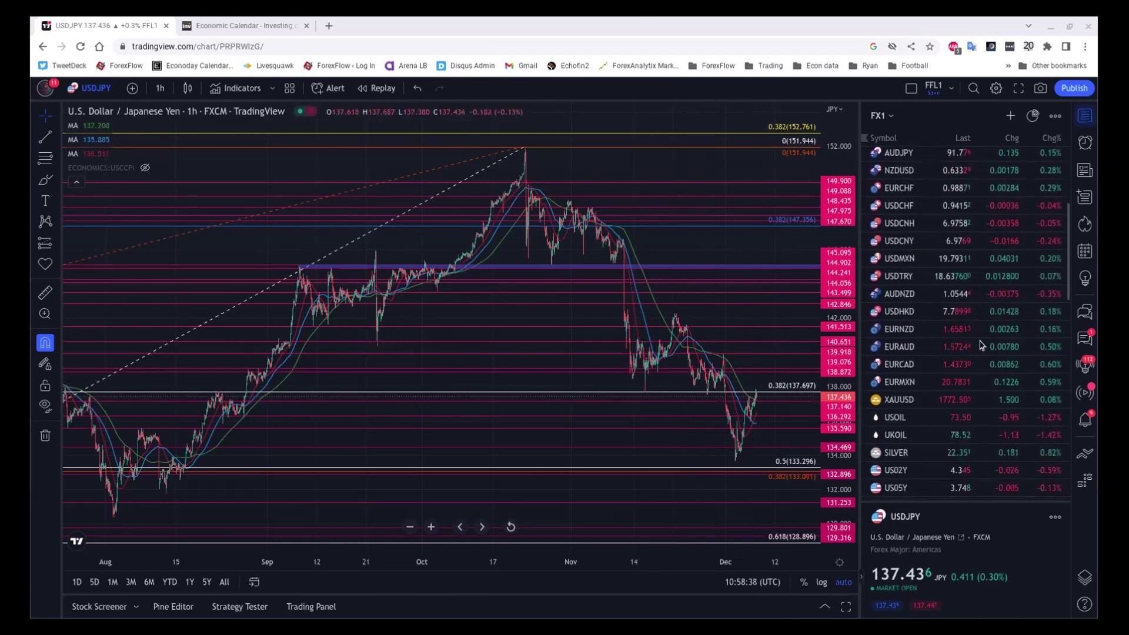
pyautogui.click(934, 417)
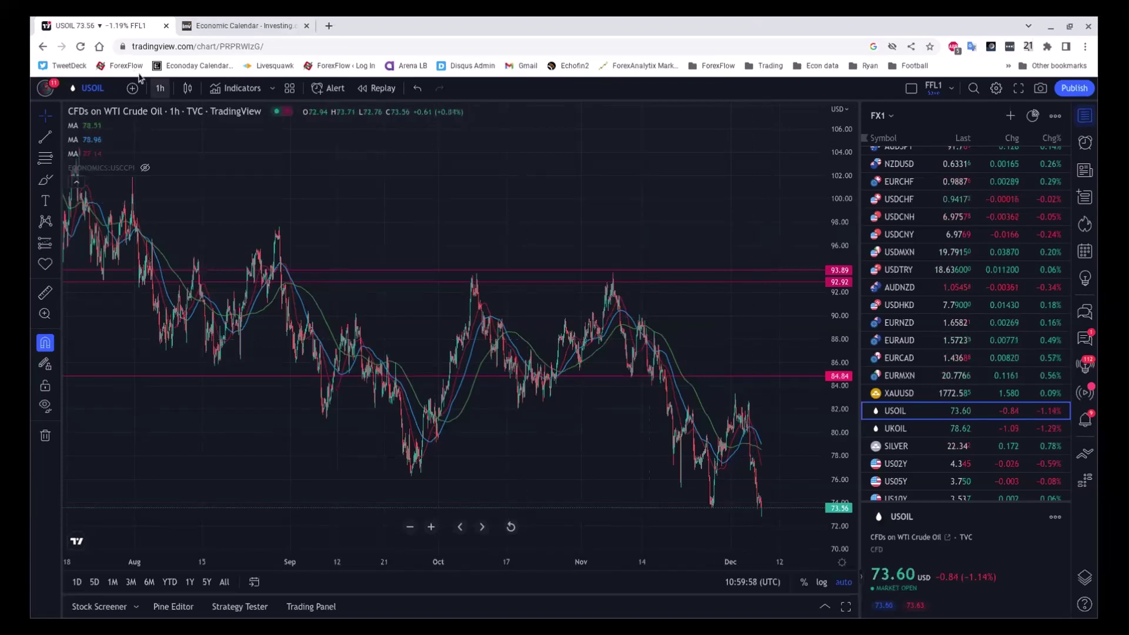
# Change the USOIL chart's timeframe from 1 hour to 4 hours.
pyautogui.click(160, 88)
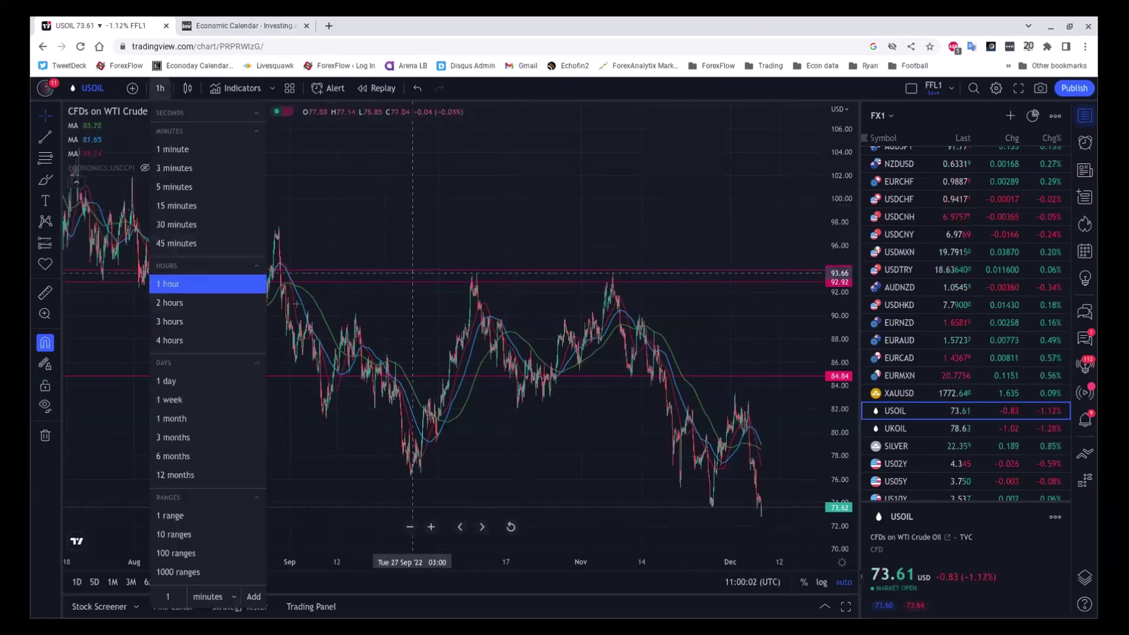
pyautogui.click(167, 340)
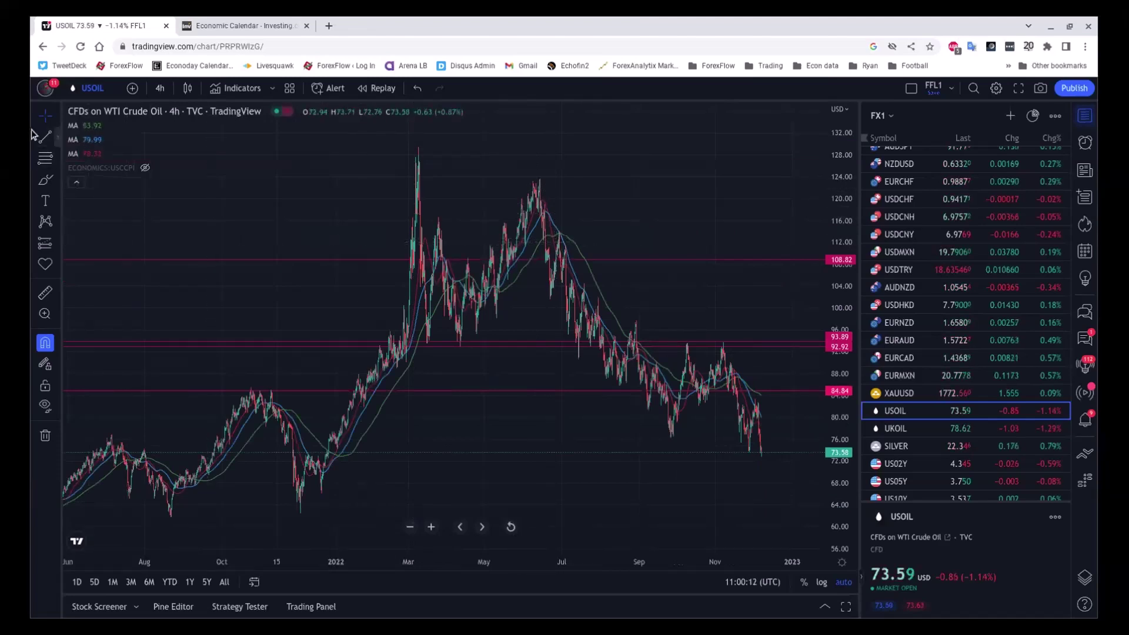
# Draw horizontal levels at 105.53 and near WTI's latest price, then load UKOIL.
pyautogui.click(57, 136)
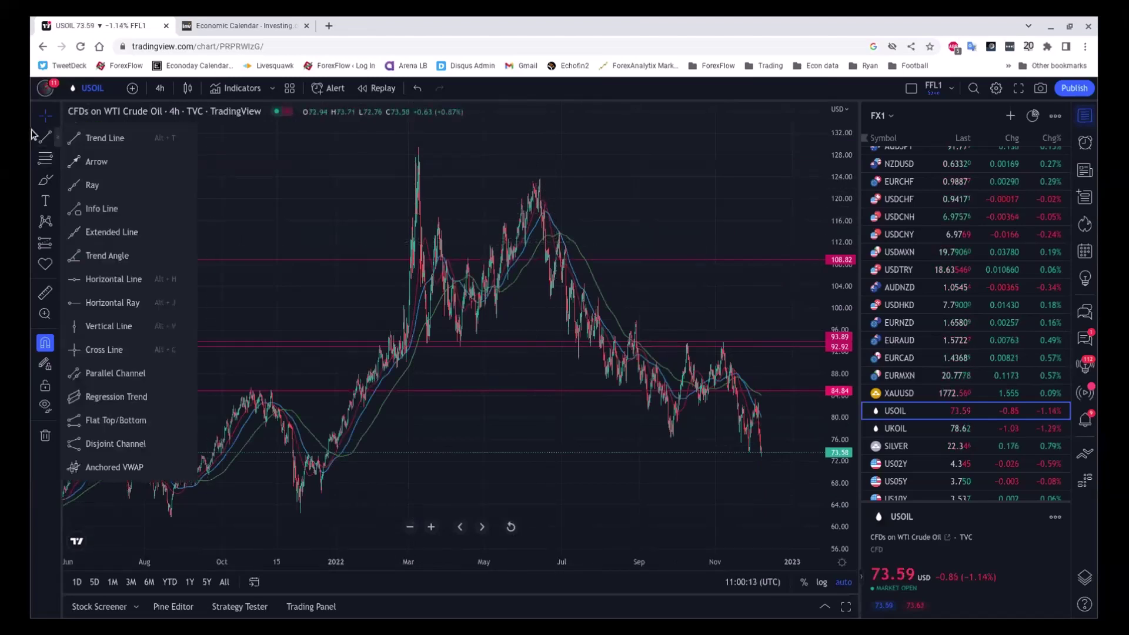
pyautogui.click(81, 279)
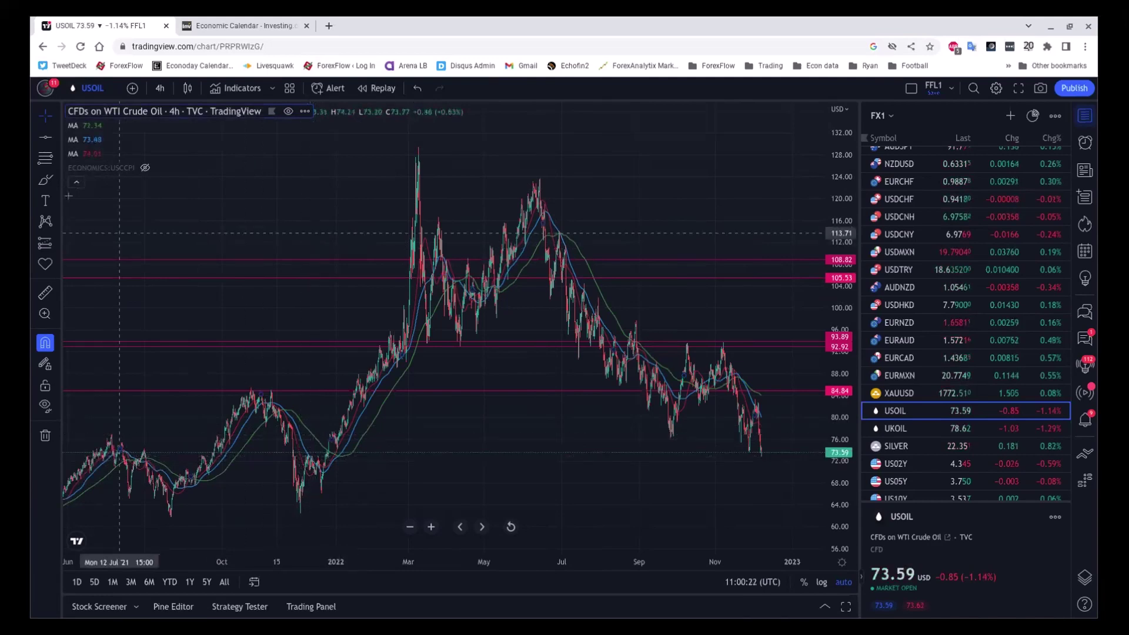
pyautogui.click(57, 137)
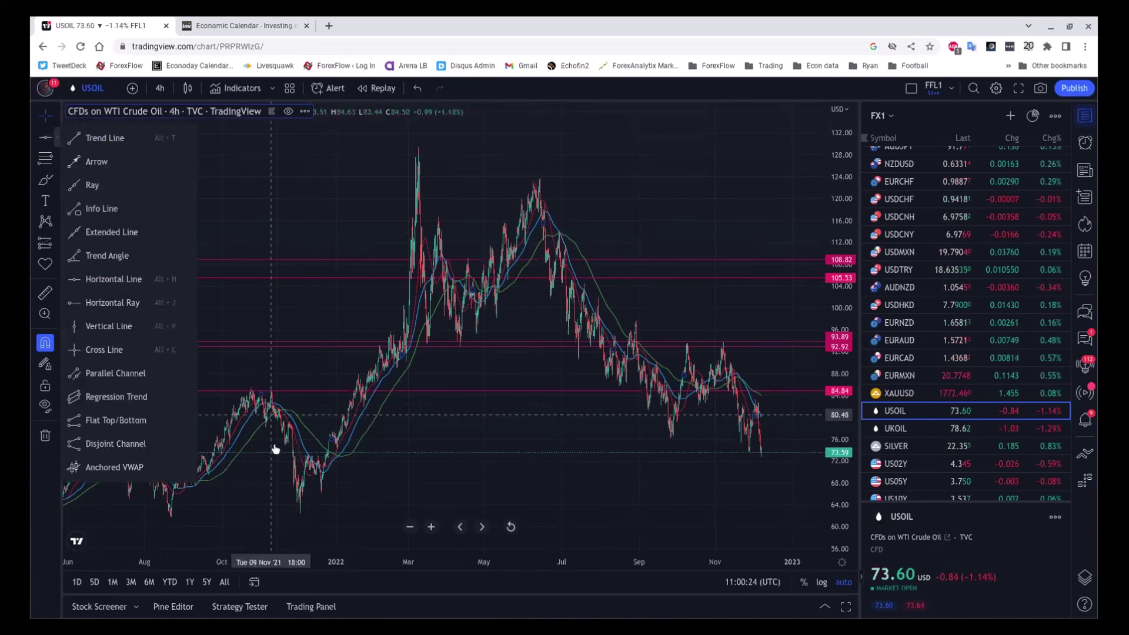
pyautogui.click(94, 278)
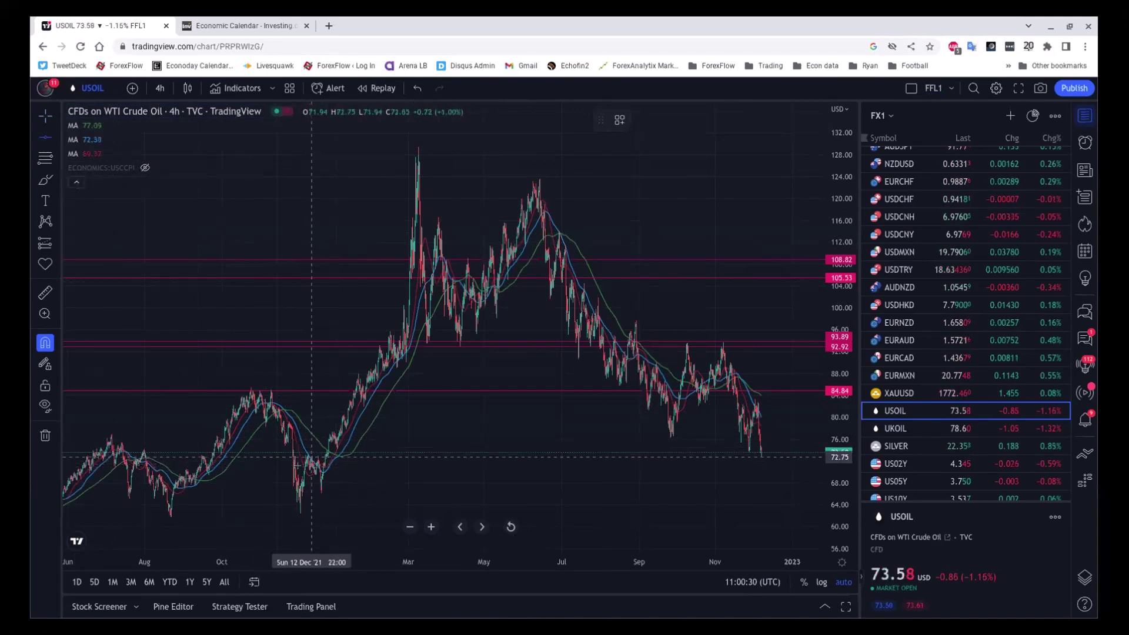
pyautogui.click(299, 458)
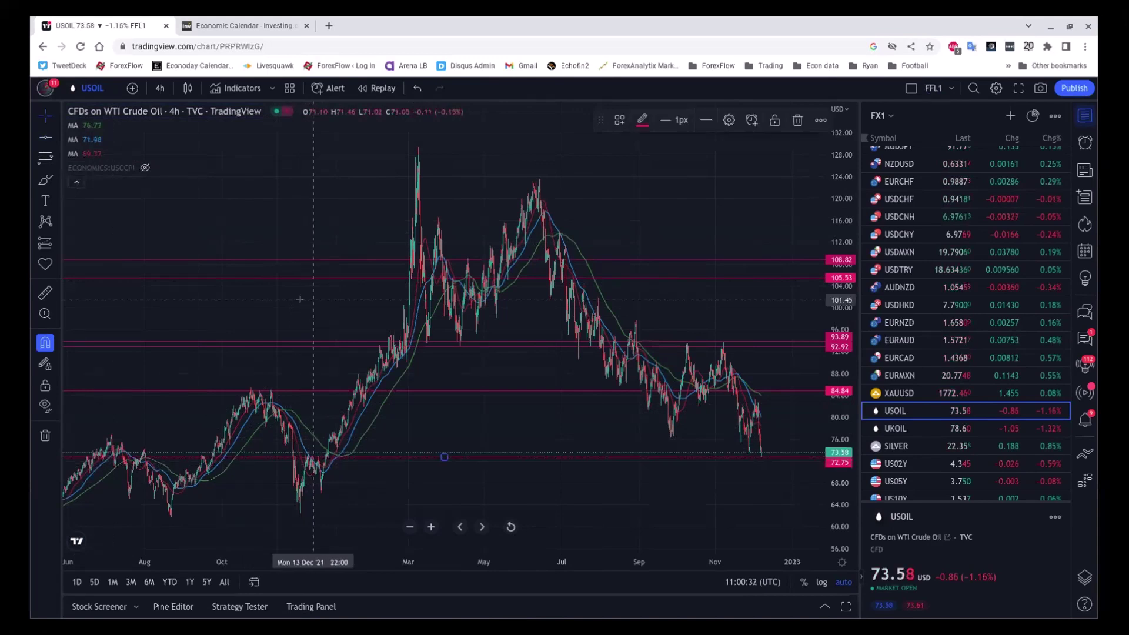
pyautogui.click(932, 427)
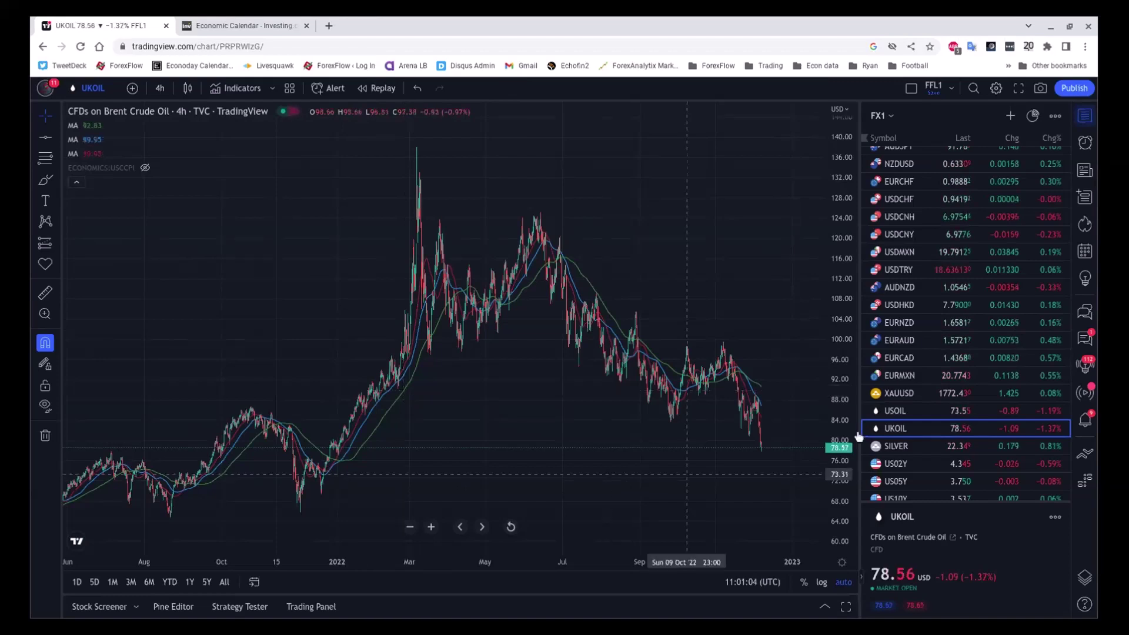
# Replace the Brent chart with the US10Y 10-year Treasury yield from the watchlist.
pyautogui.scroll(-2, 939, 357)
pyautogui.scroll(-1, 940, 357)
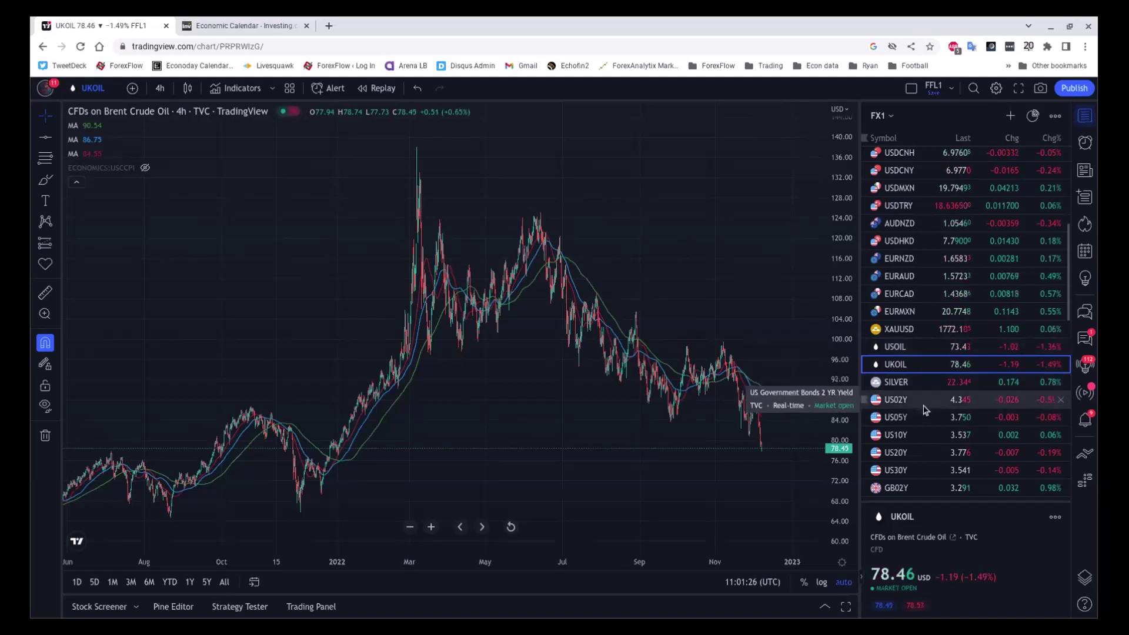
pyautogui.click(929, 435)
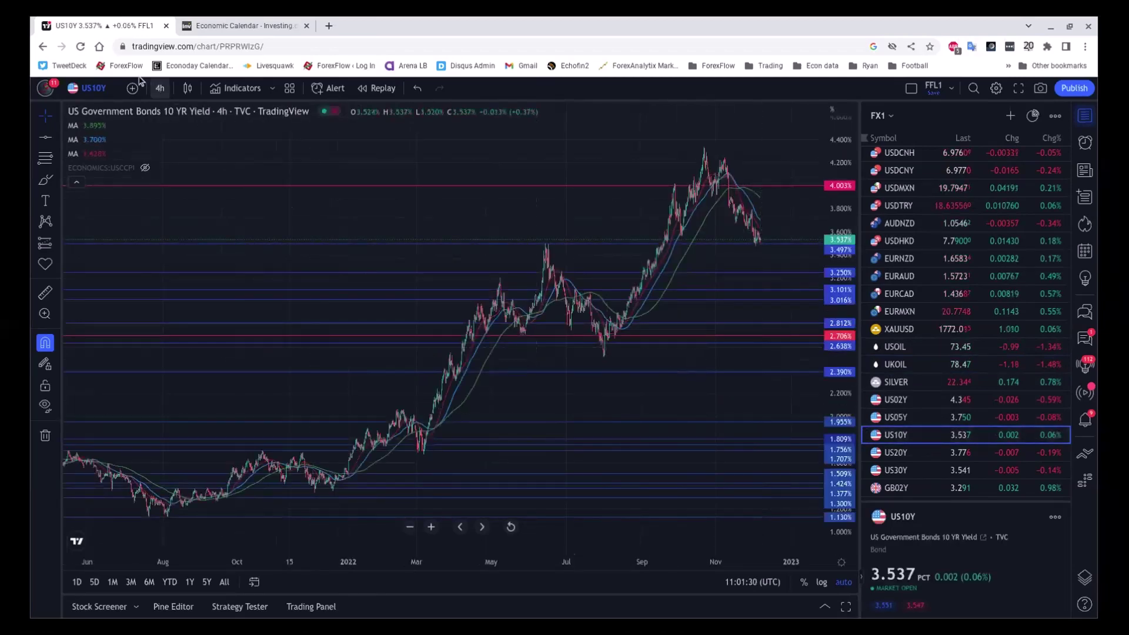
# Set US10Y to 1-hour candles and zoom to late September through early December.
pyautogui.click(157, 88)
pyautogui.click(154, 284)
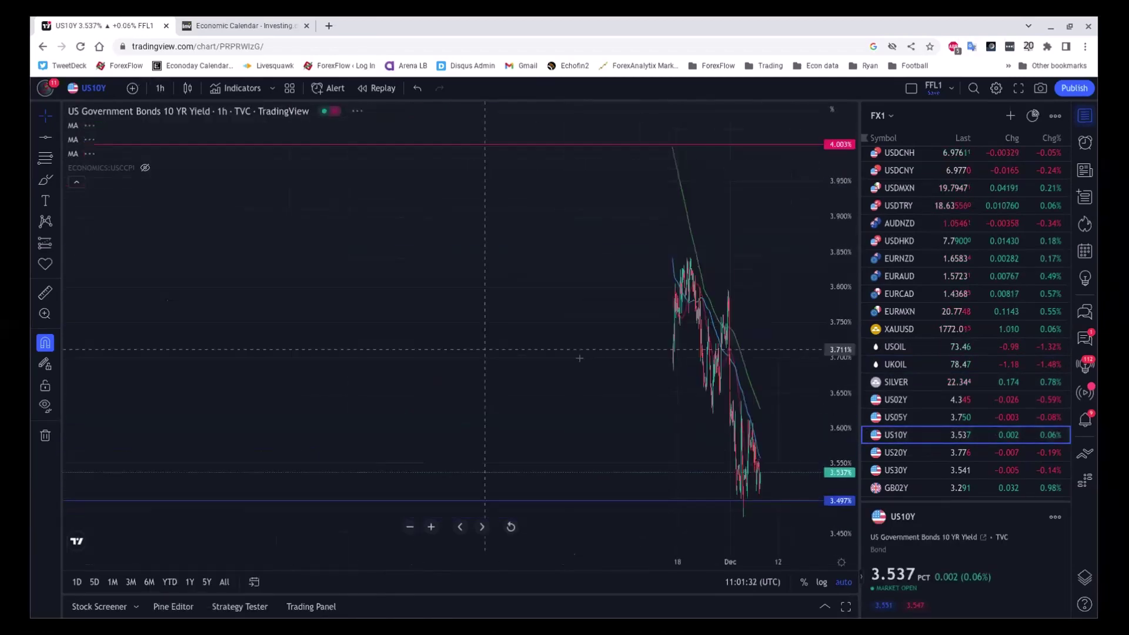
pyautogui.scroll(4, 628, 421)
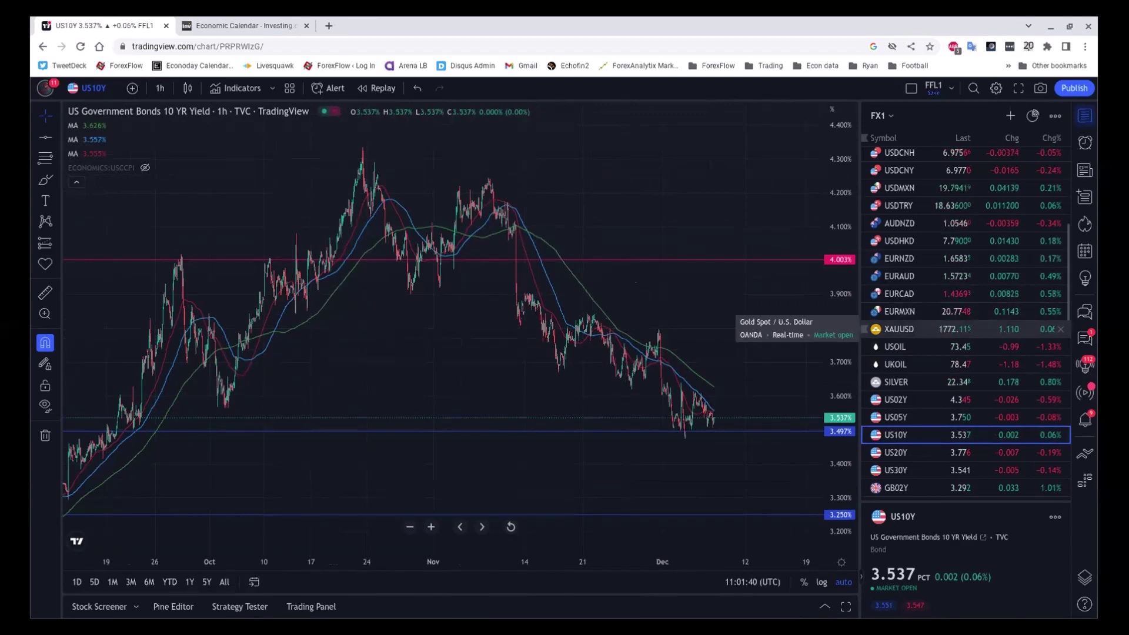
# Load the XAUUSD gold chart and return the watchlist to its top.
pyautogui.click(939, 335)
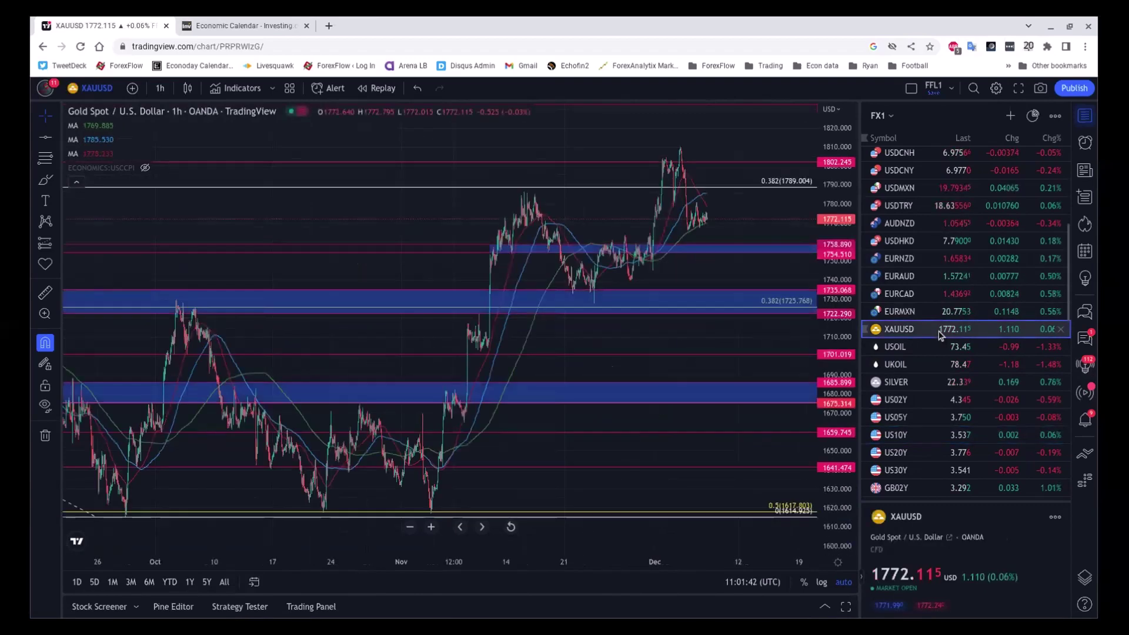
pyautogui.scroll(5, 936, 335)
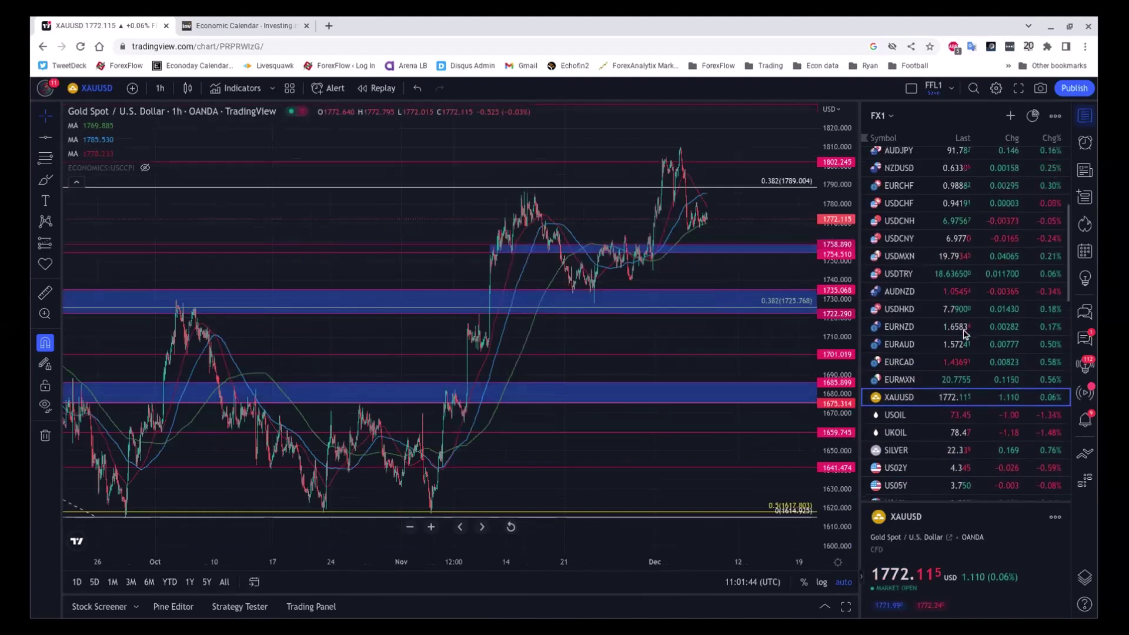
pyautogui.scroll(3, 965, 334)
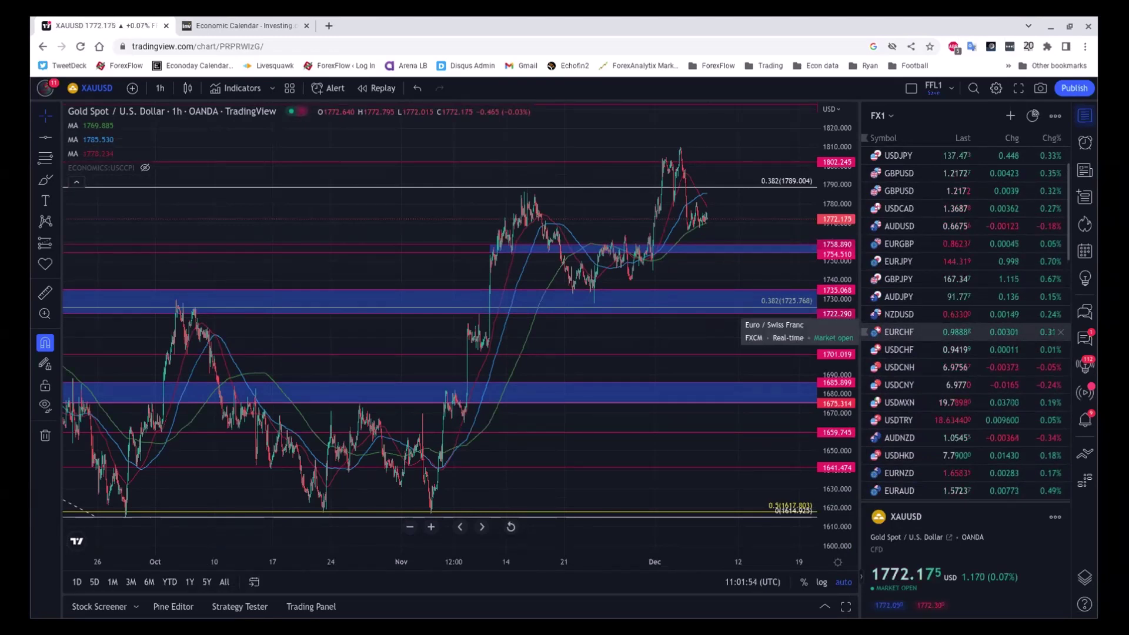
pyautogui.scroll(2, 979, 276)
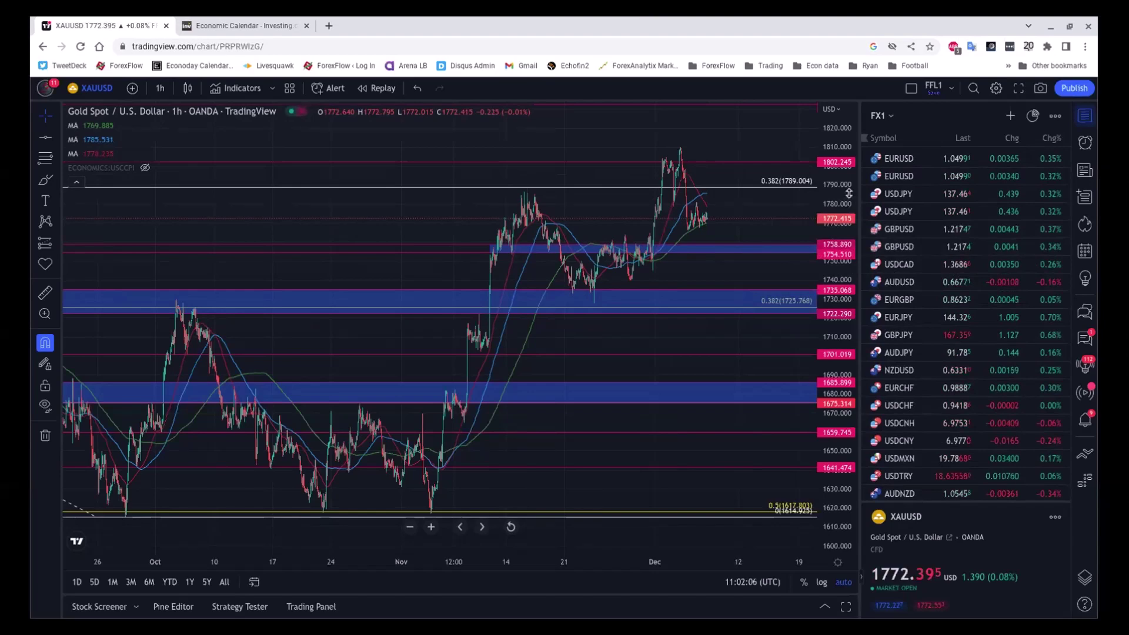
# Load USDJPY and zoom out horizontally to show history back to August.
pyautogui.click(924, 189)
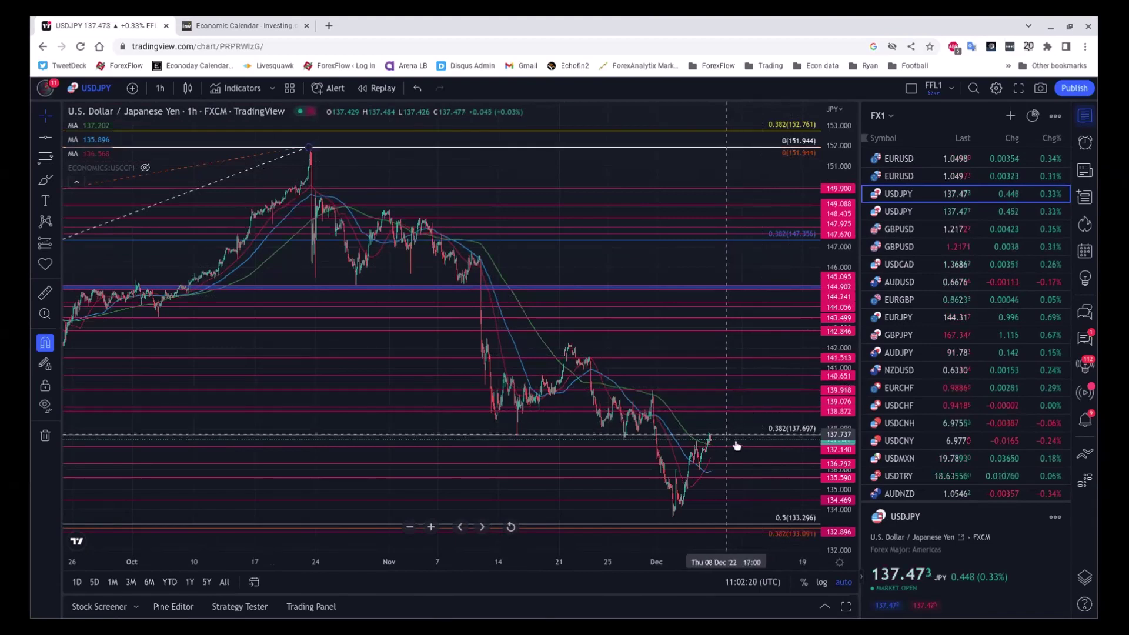
pyautogui.scroll(-5, 737, 446)
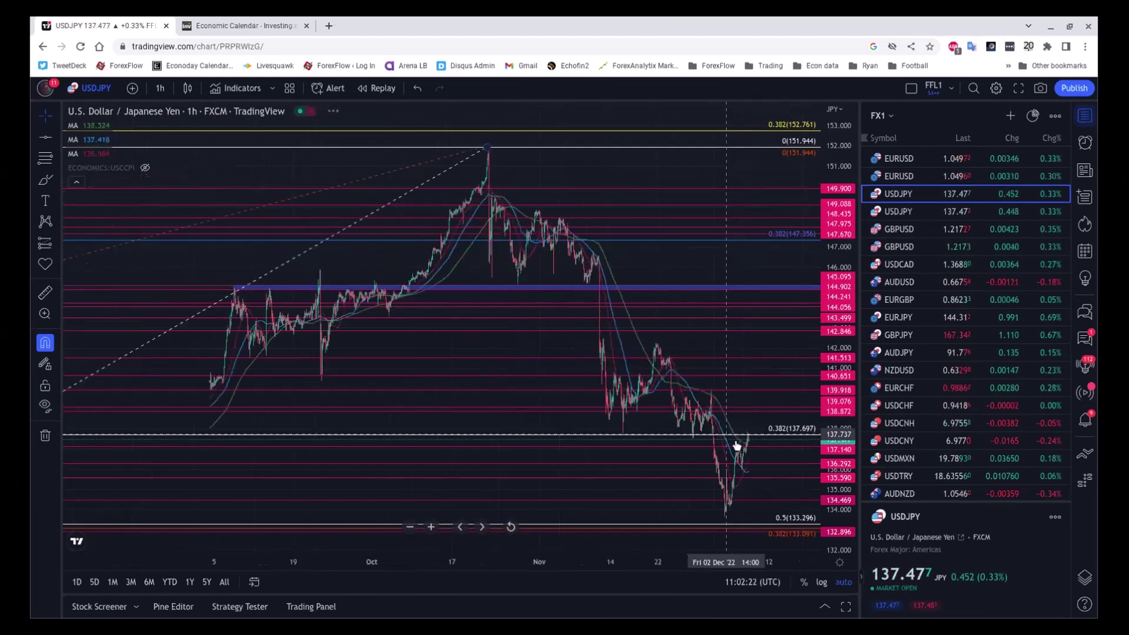
pyautogui.scroll(-3, 737, 446)
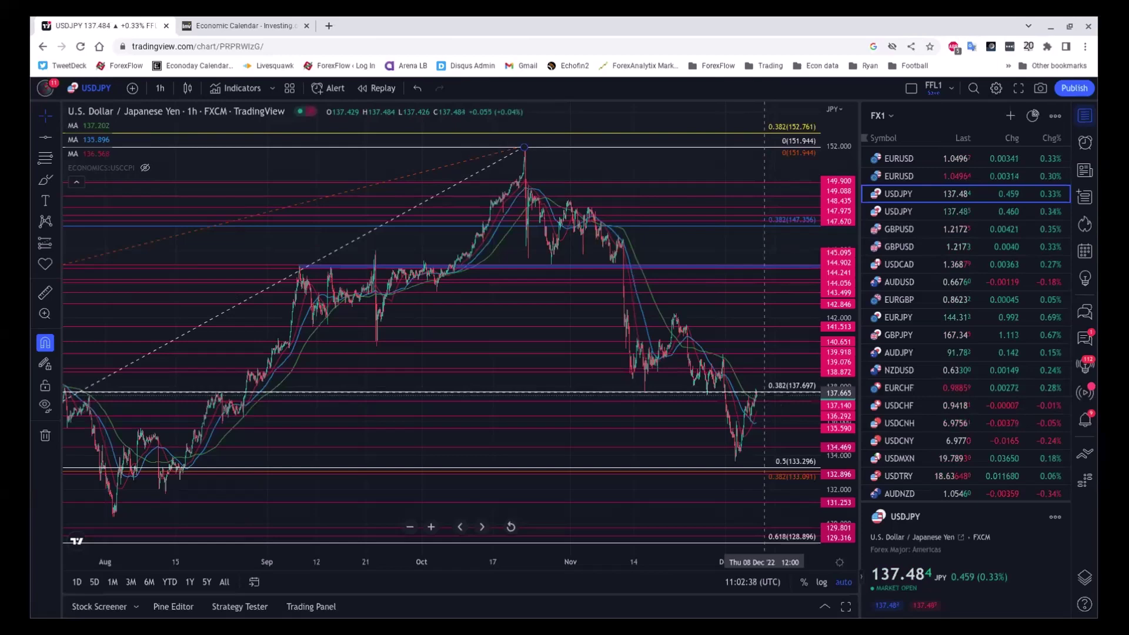
# Load the USDCNH hourly chart and adjust its zoom level.
pyautogui.click(932, 425)
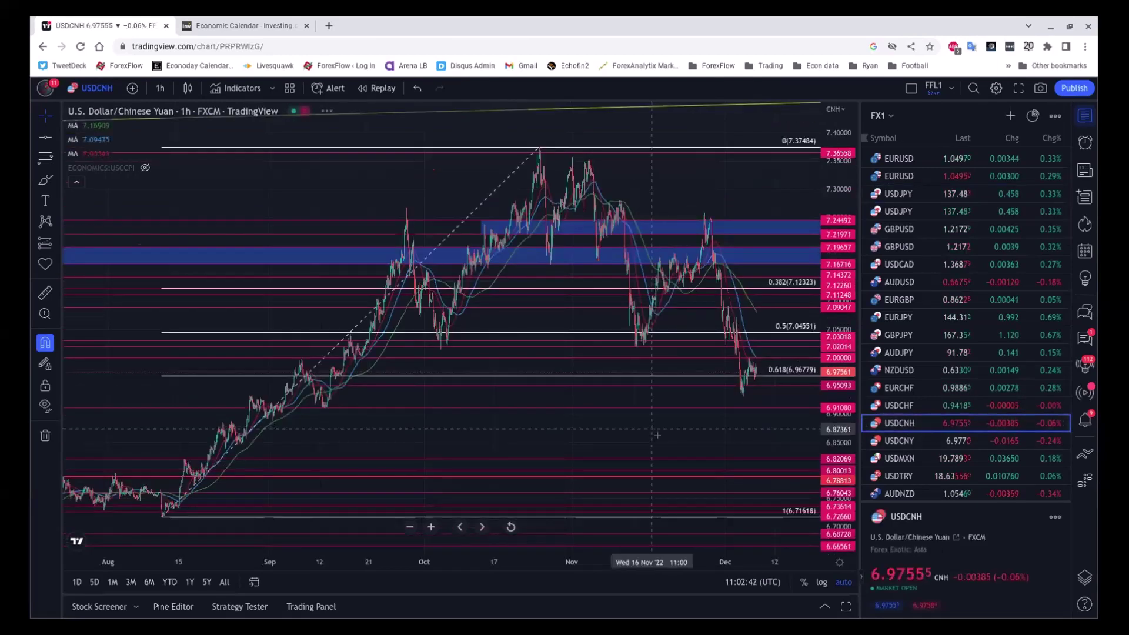
pyautogui.scroll(-2, 659, 439)
pyautogui.scroll(3, 658, 440)
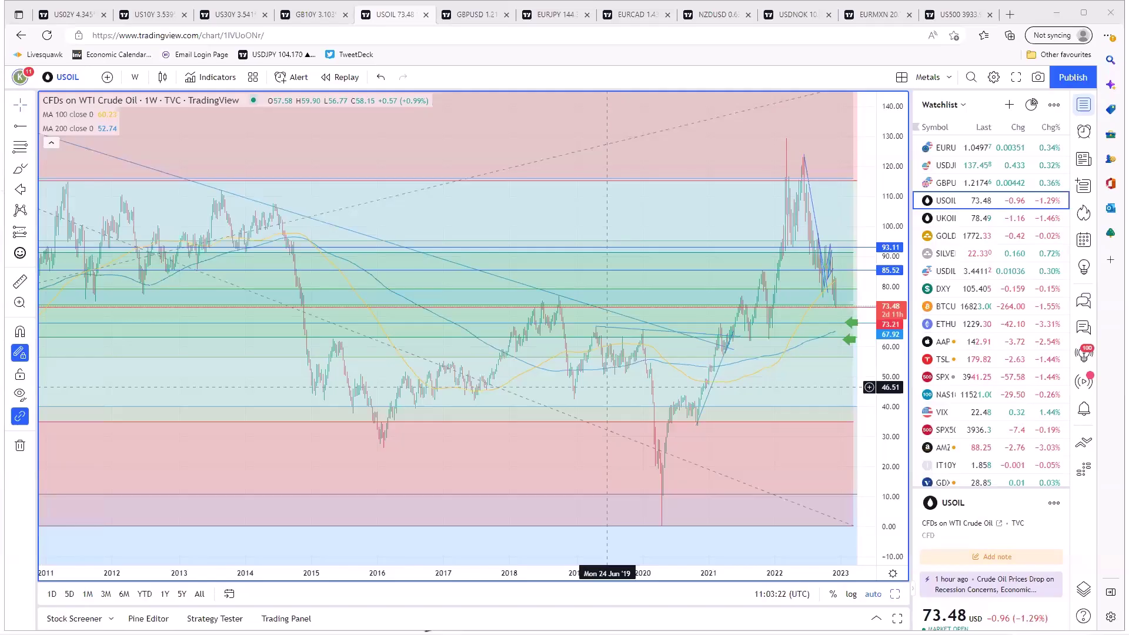
pyautogui.scroll(5, 647, 430)
pyautogui.scroll(-1, 648, 429)
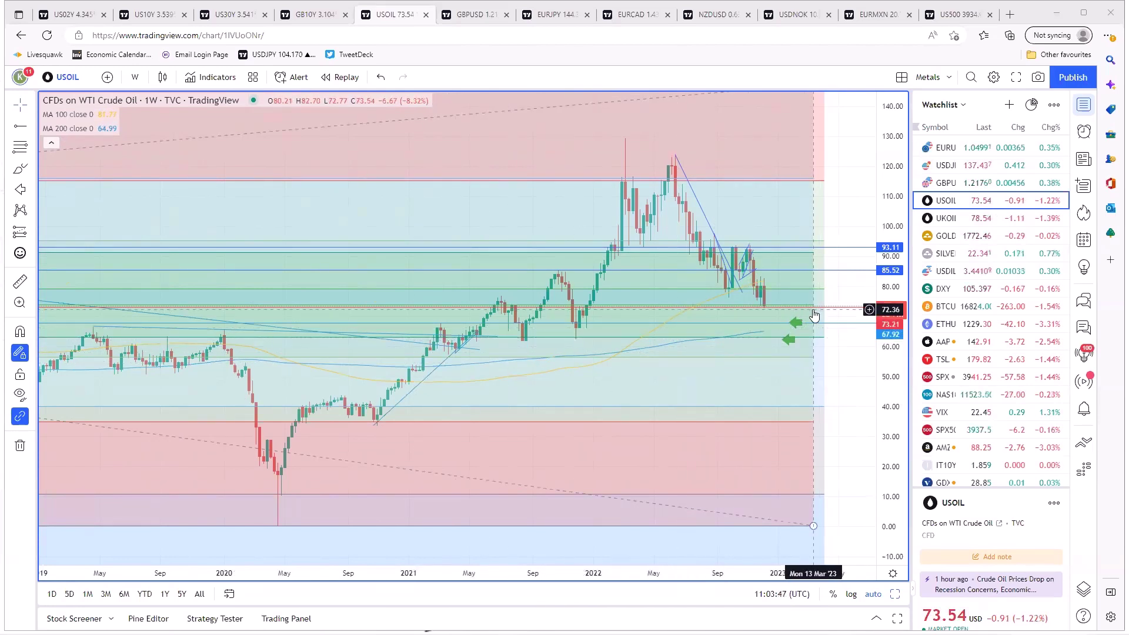
pyautogui.scroll(-6, 814, 316)
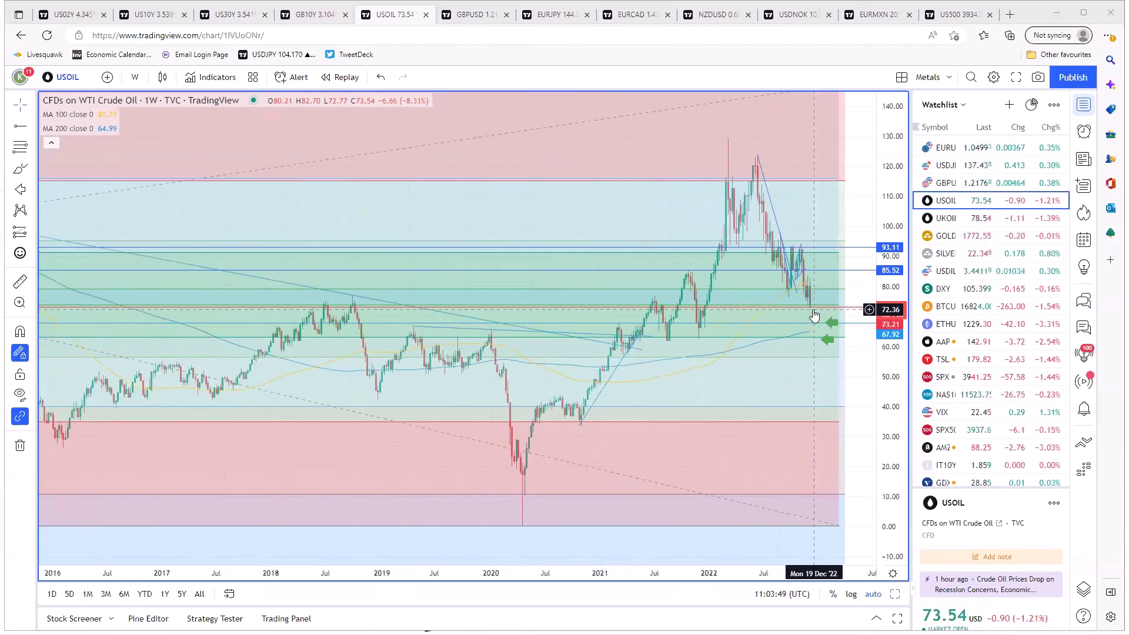
pyautogui.scroll(-4, 814, 316)
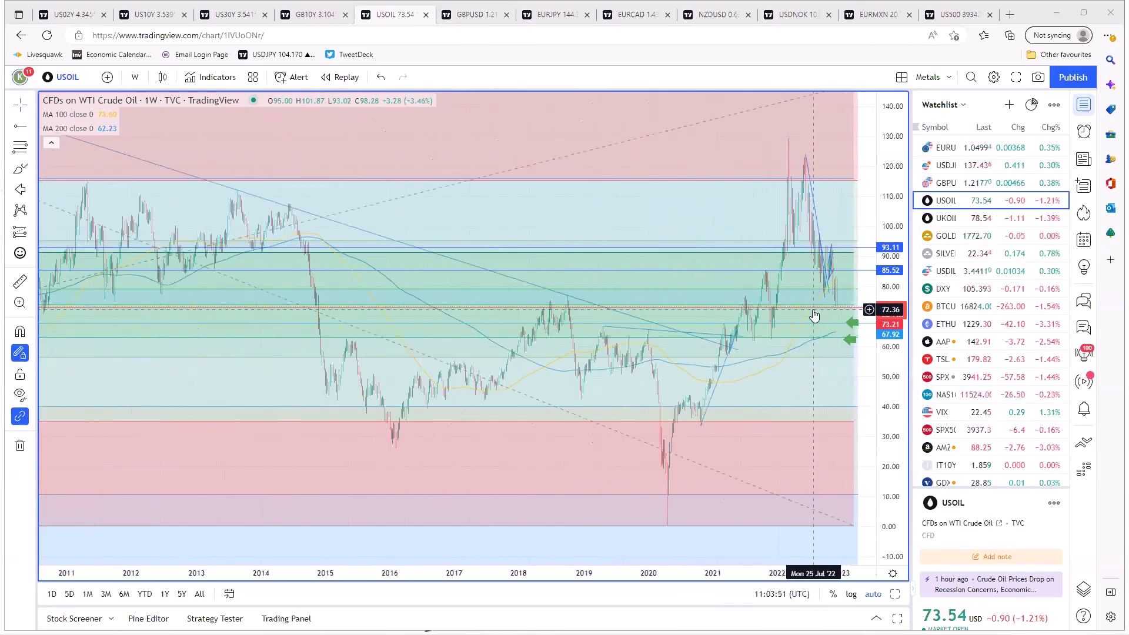
pyautogui.scroll(-5, 814, 316)
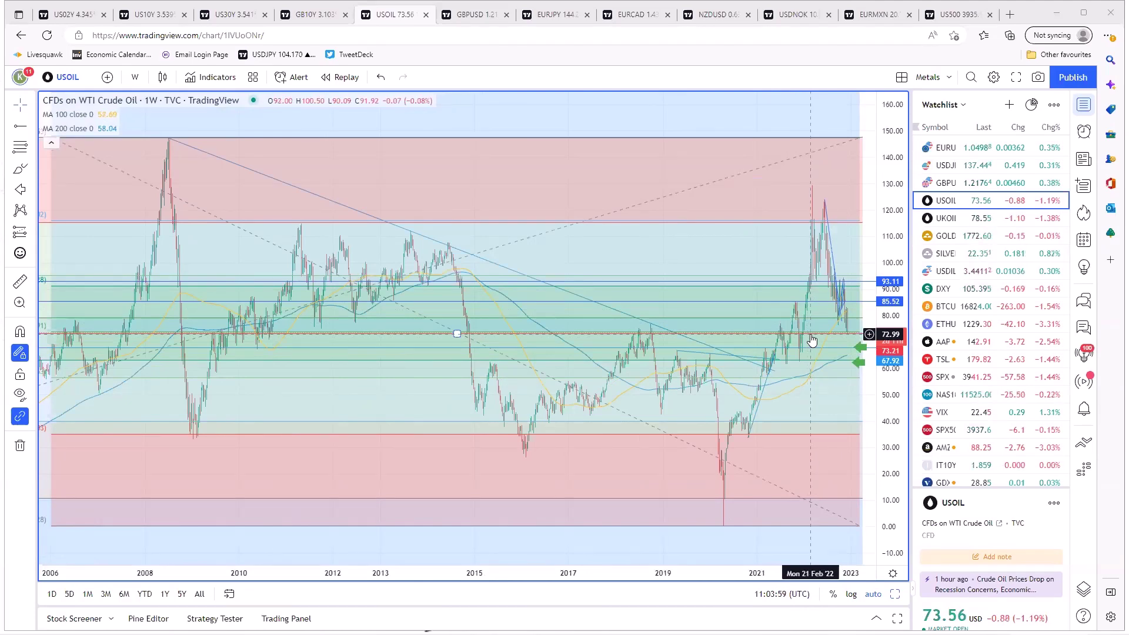
pyautogui.scroll(3, 528, 459)
pyautogui.scroll(2, 528, 459)
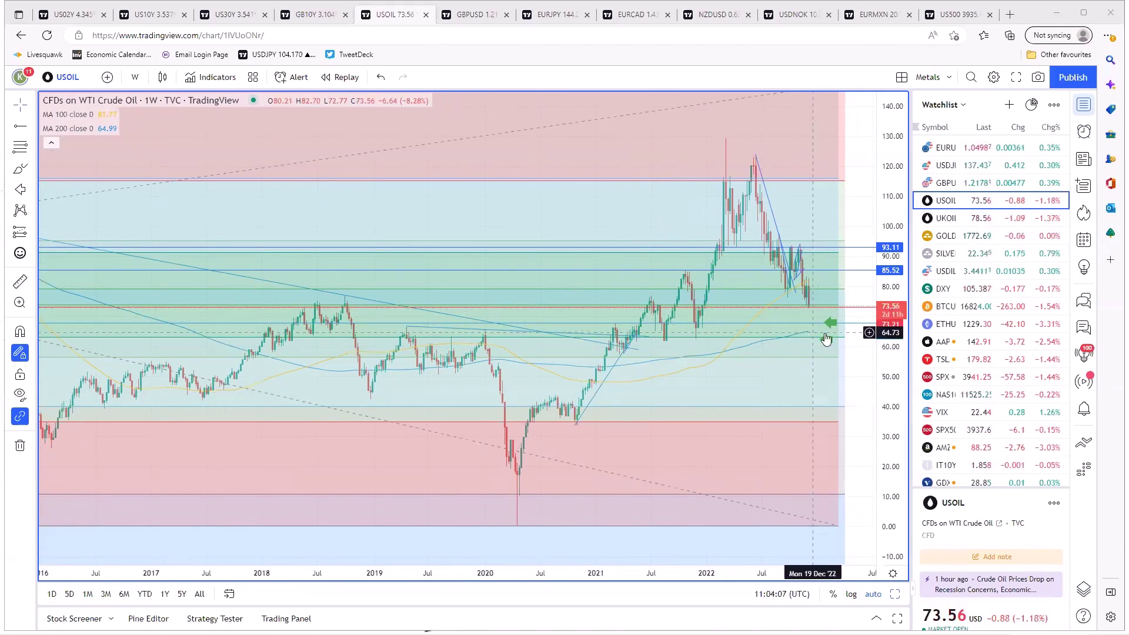
pyautogui.scroll(-3, 762, 470)
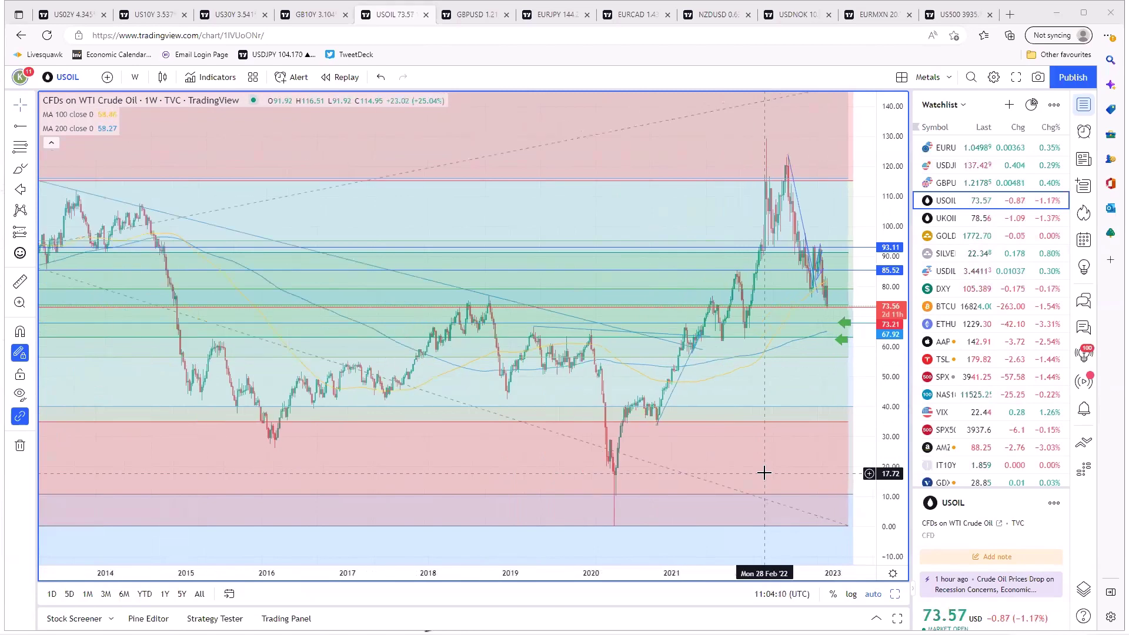
pyautogui.scroll(-5, 764, 472)
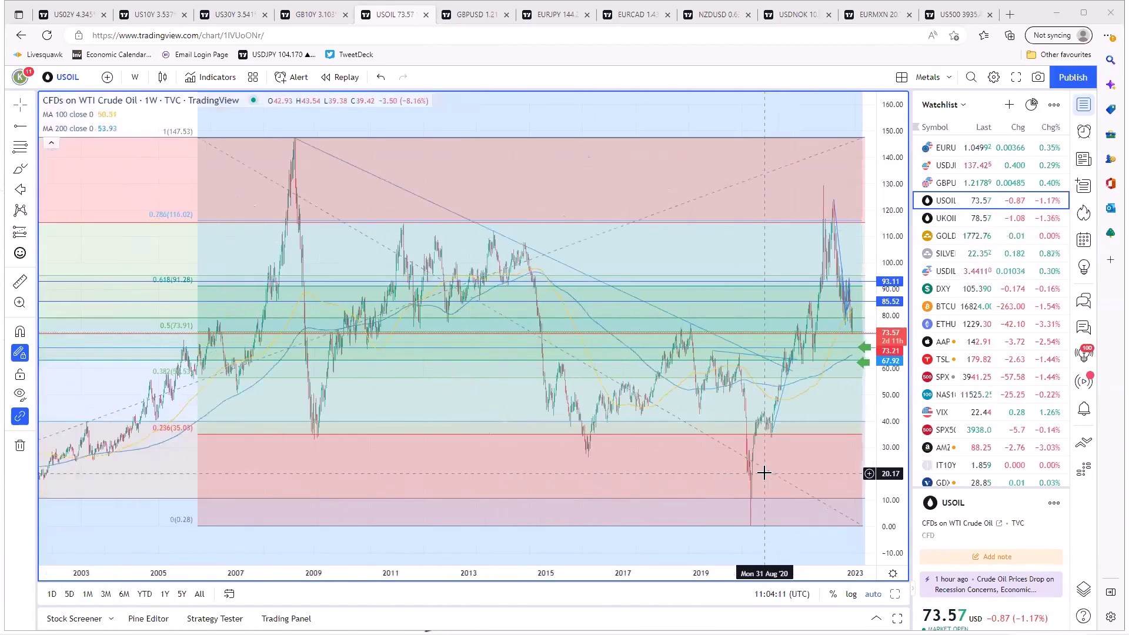
pyautogui.scroll(-4, 444, 462)
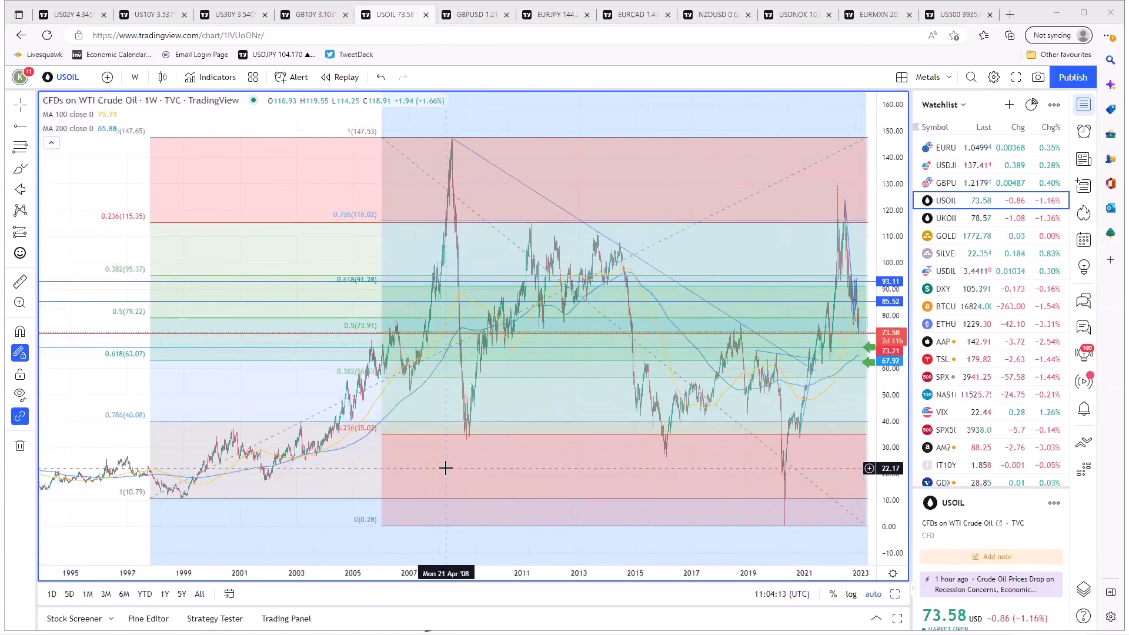
pyautogui.scroll(6, 445, 468)
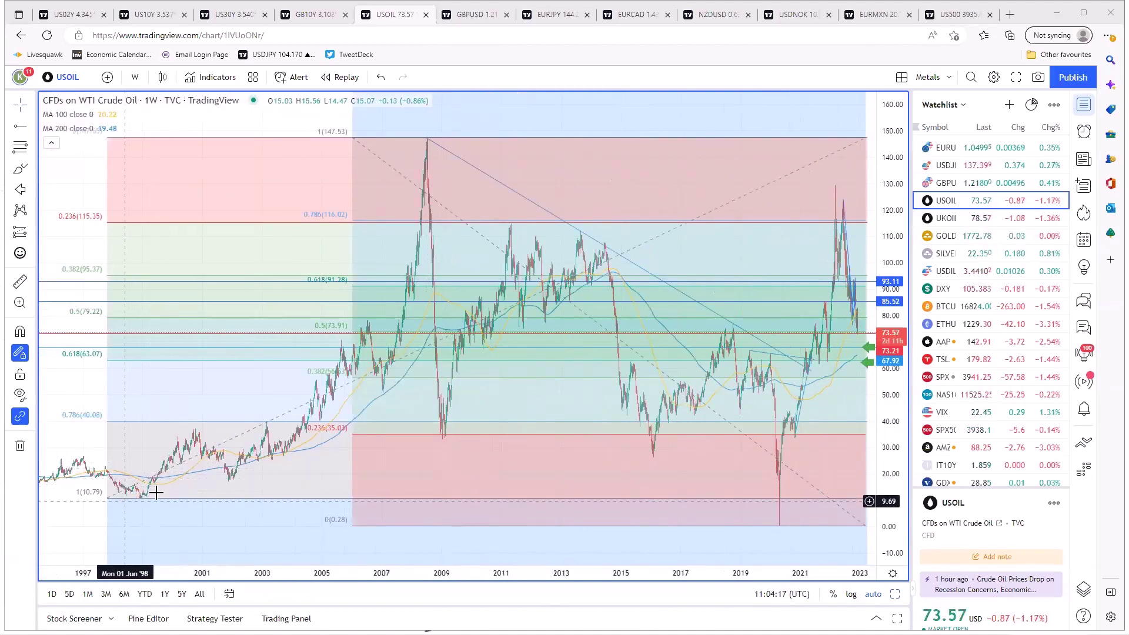
pyautogui.scroll(4, 580, 467)
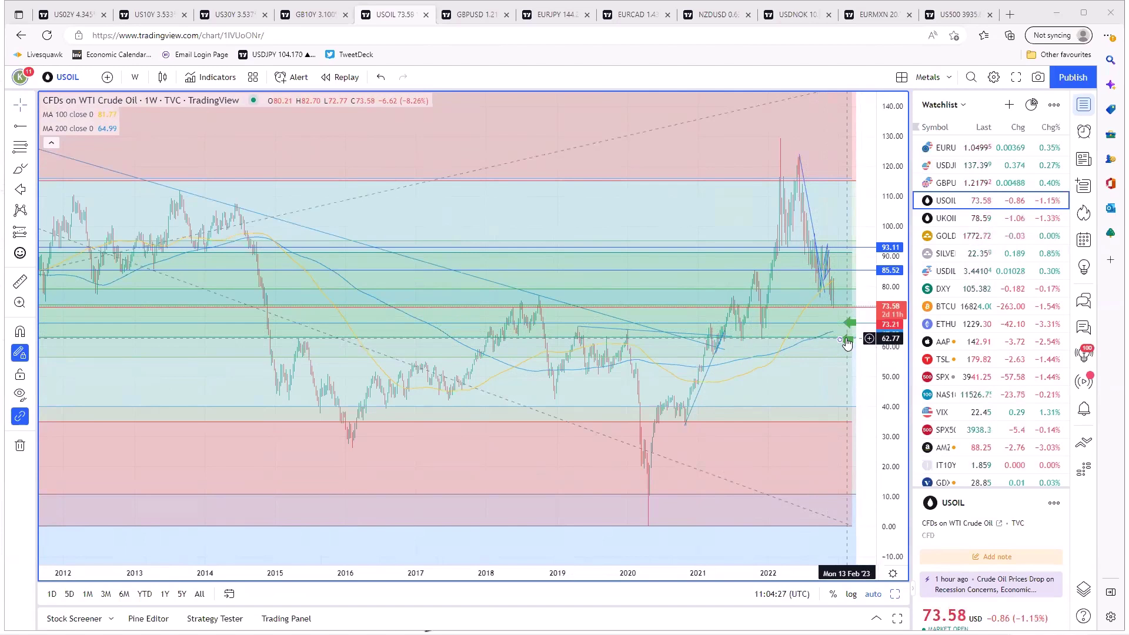
# Stretch the 2019 trend line's right end to the latest weekly bars near 61.
pyautogui.click(732, 336)
pyautogui.moveTo(844, 348); pyautogui.dragTo(865, 348)
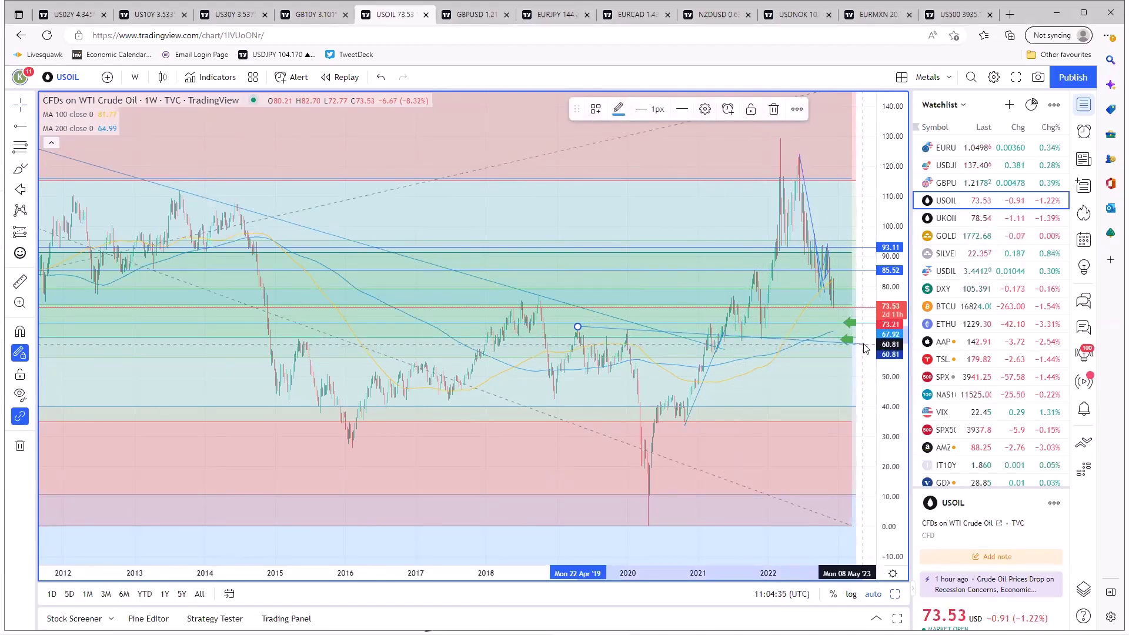
pyautogui.click(860, 357)
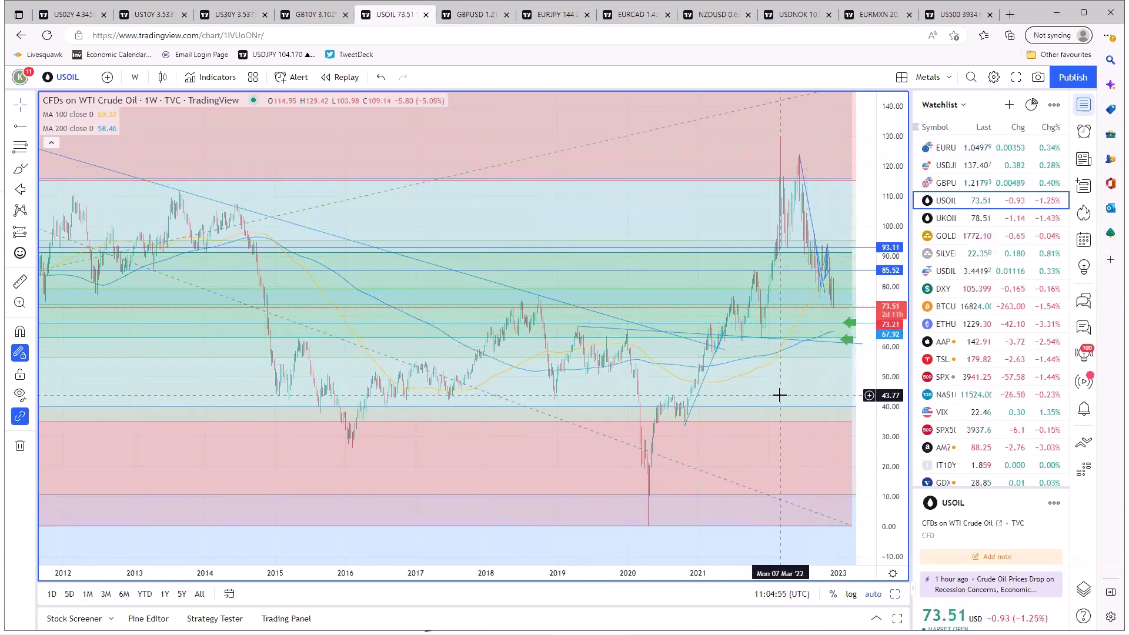
pyautogui.scroll(10, 779, 395)
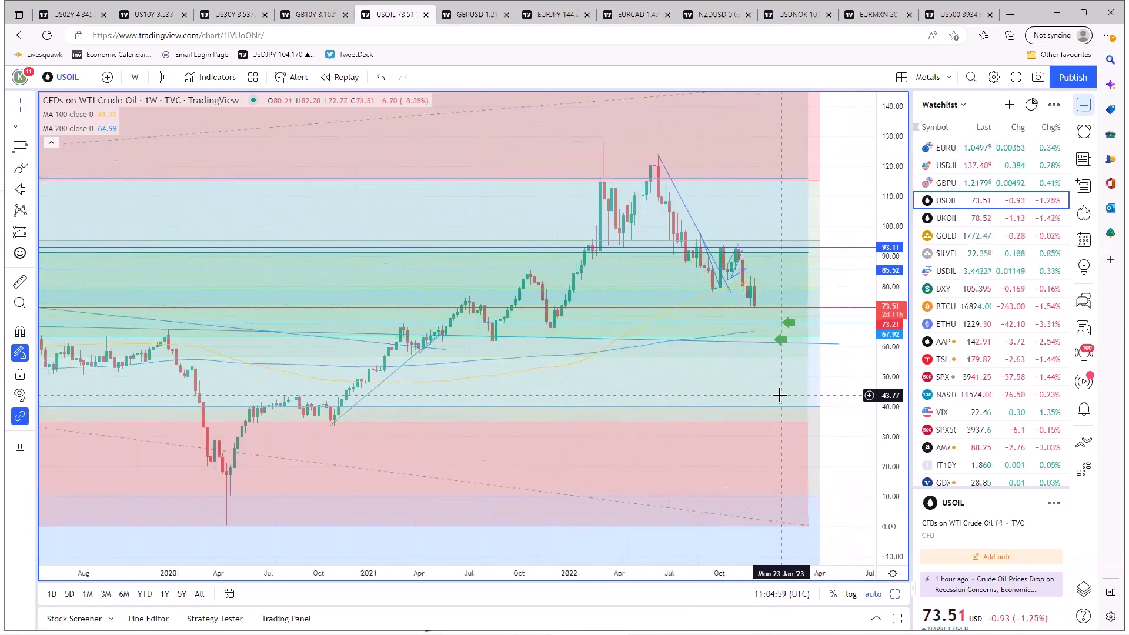
pyautogui.scroll(-3, 779, 395)
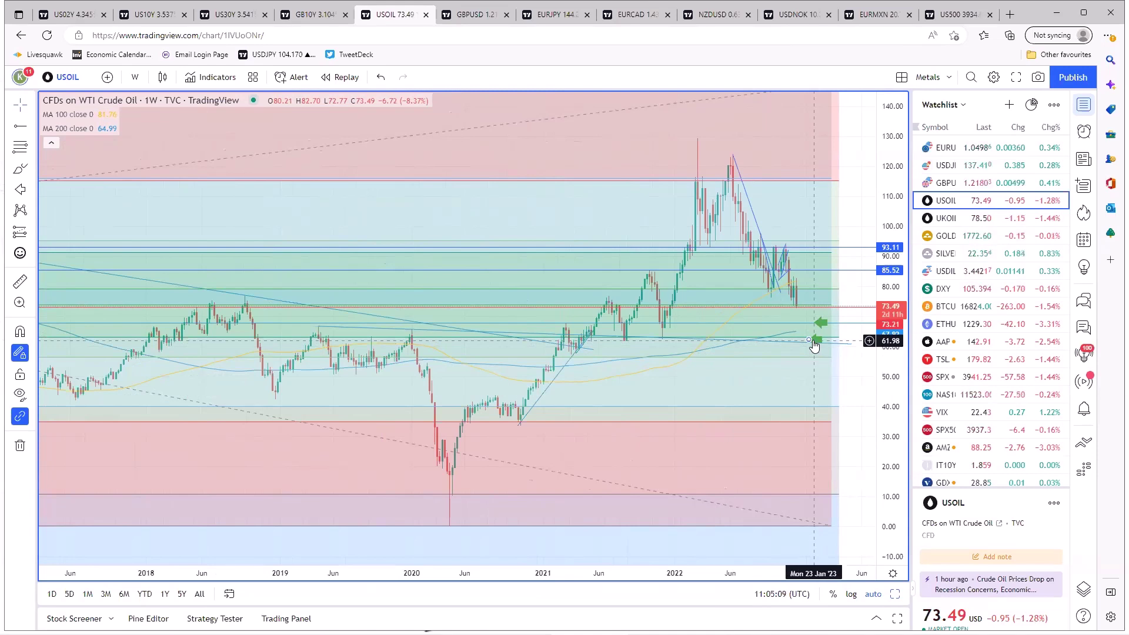
# Remove the trend line near the 2021 rally and select the 67.92 level.
pyautogui.rightClick(580, 350)
pyautogui.click(617, 591)
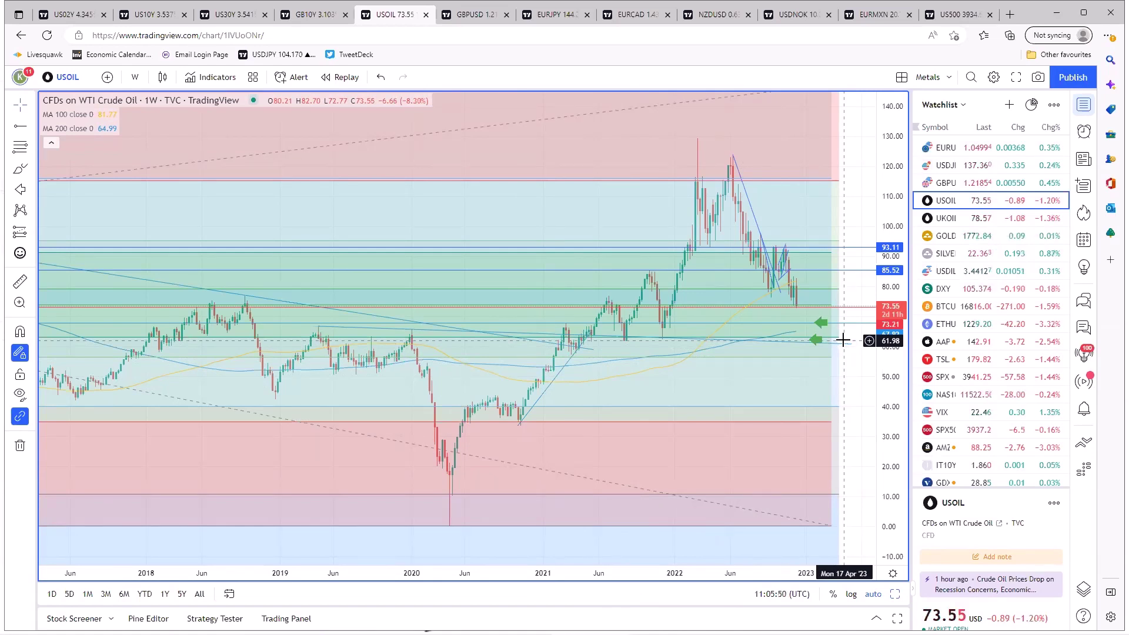
pyautogui.scroll(3, 805, 384)
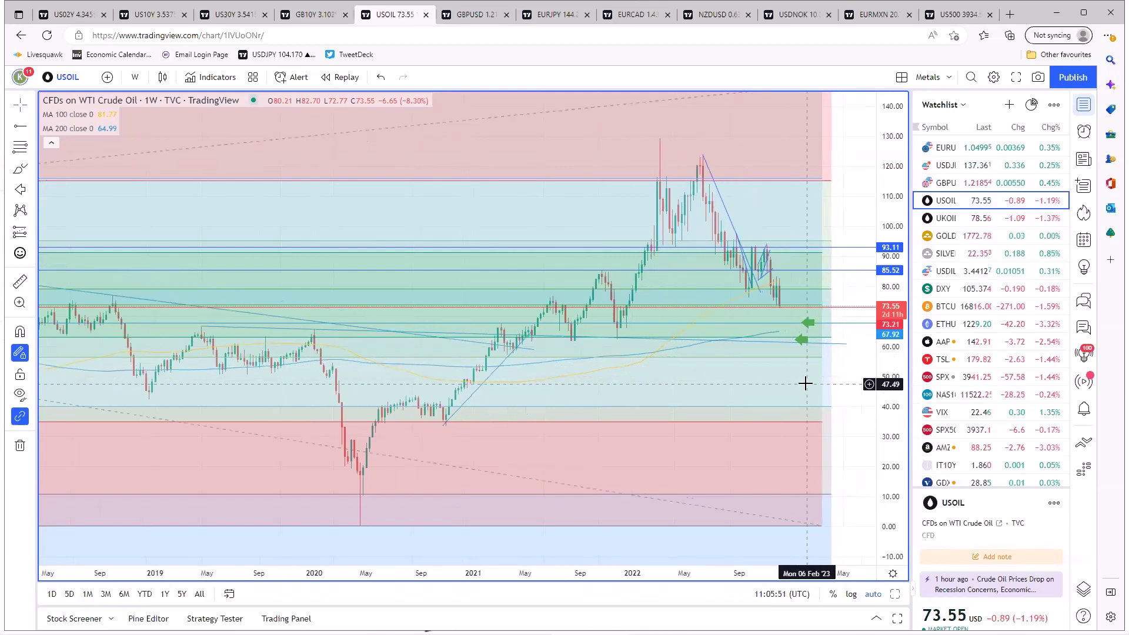
pyautogui.scroll(-2, 806, 383)
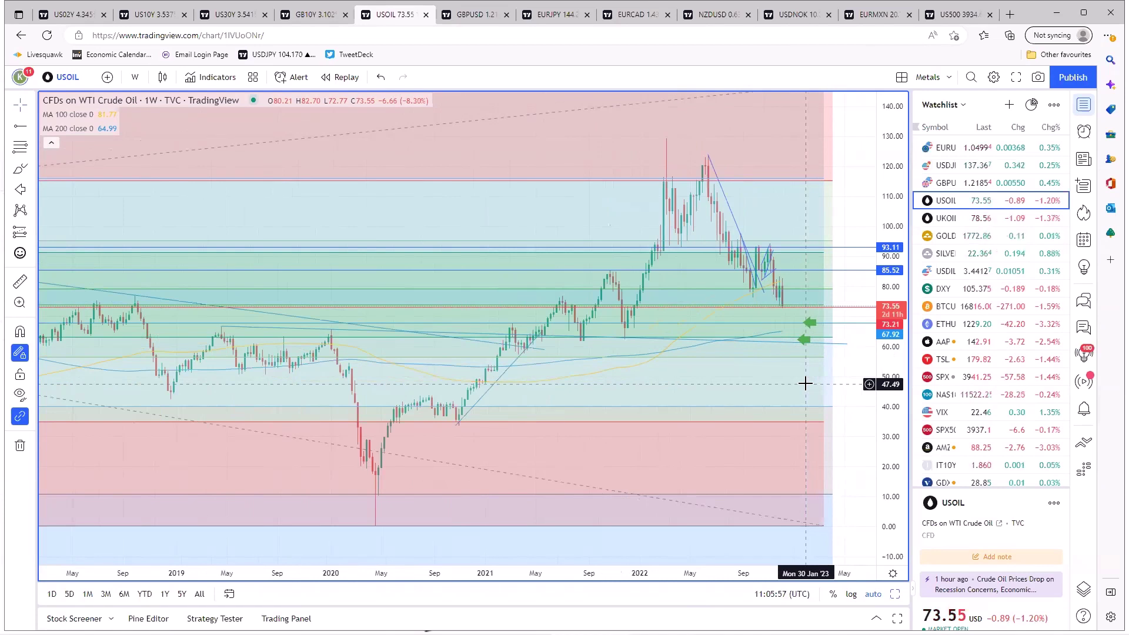
pyautogui.scroll(1, 806, 383)
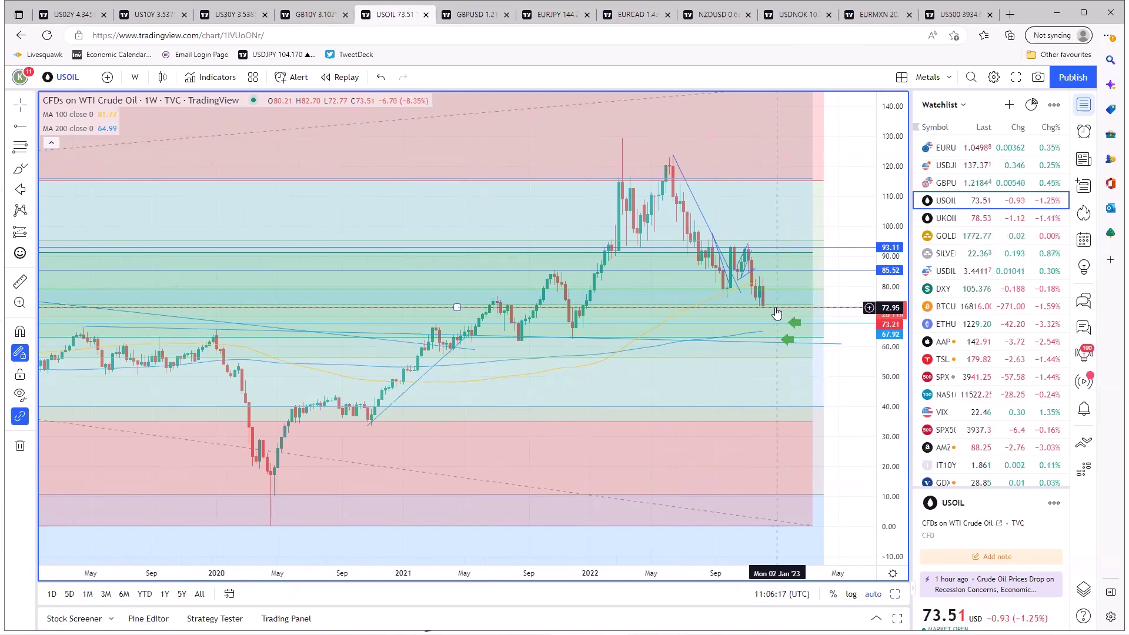
pyautogui.click(784, 340)
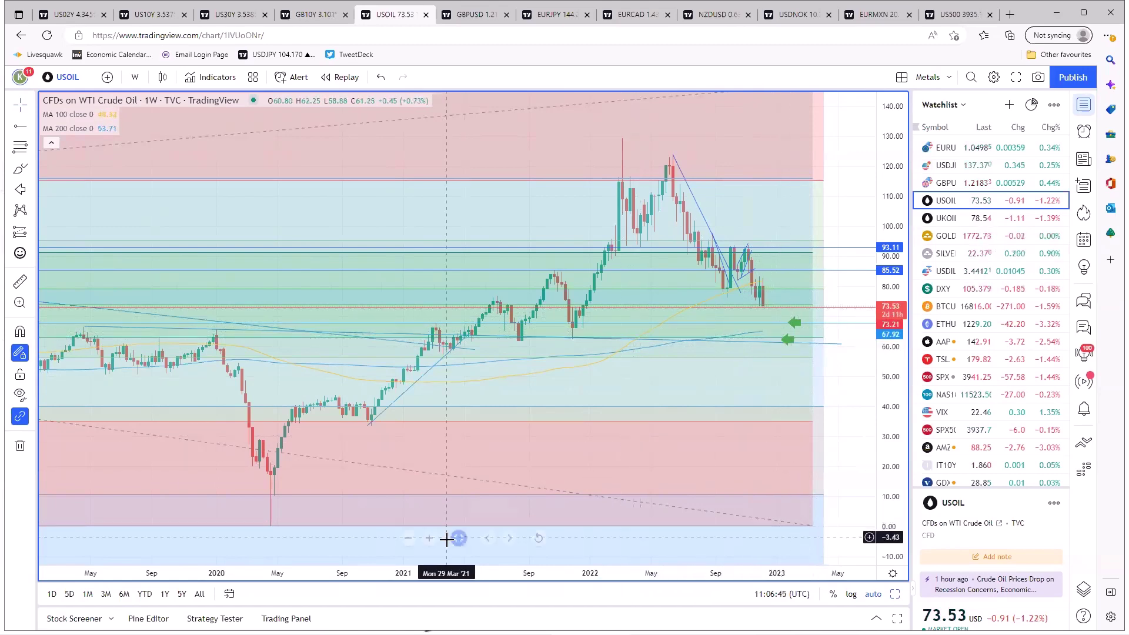
# Make the Brent crude chart active and maximize it from the four-chart layout.
pyautogui.moveTo(457, 540)
pyautogui.hotkey('alt', 'Return')
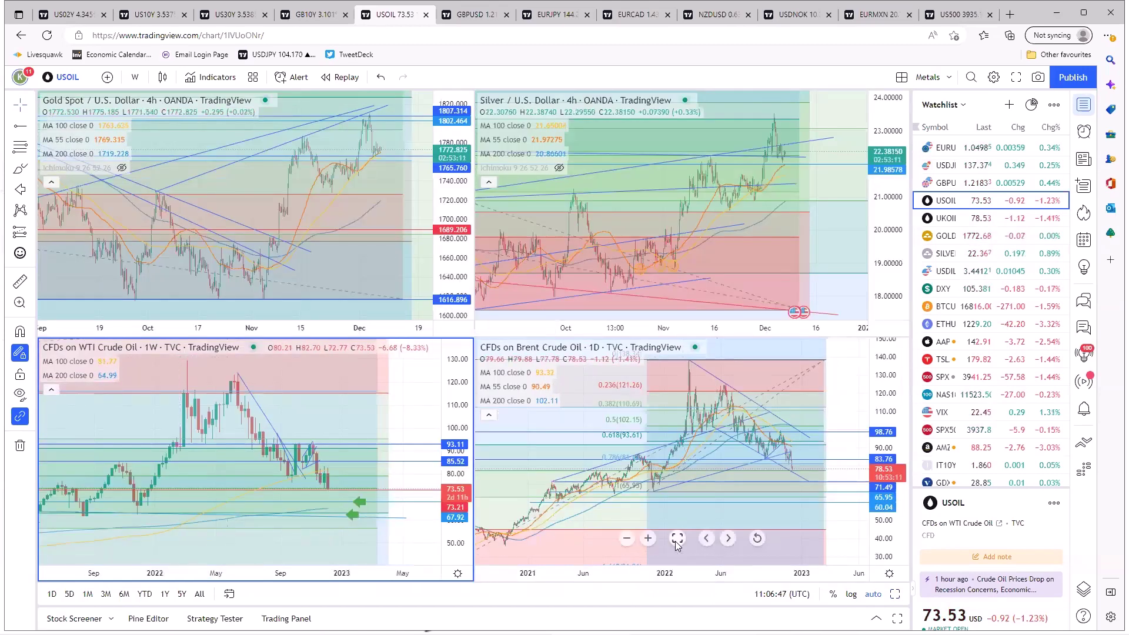
pyautogui.click(666, 574)
pyautogui.hotkey('alt', 'Return')
# Zoom the UKOIL daily time axis out to show history back to 2020.
pyautogui.scroll(6, 547, 479)
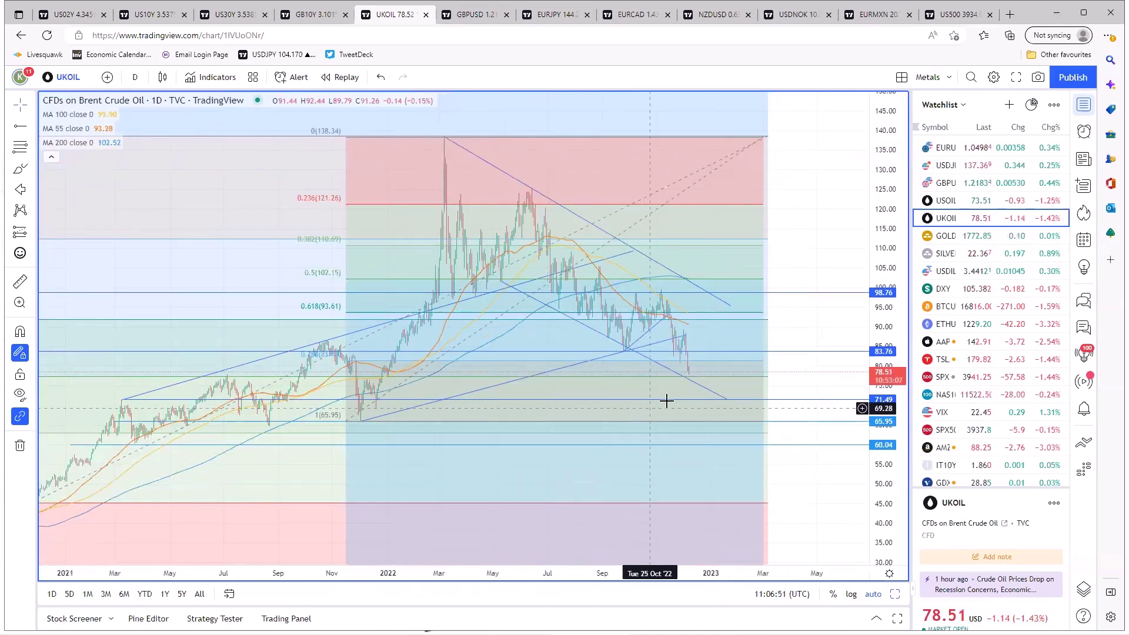
pyautogui.scroll(-4, 724, 441)
pyautogui.scroll(2, 724, 441)
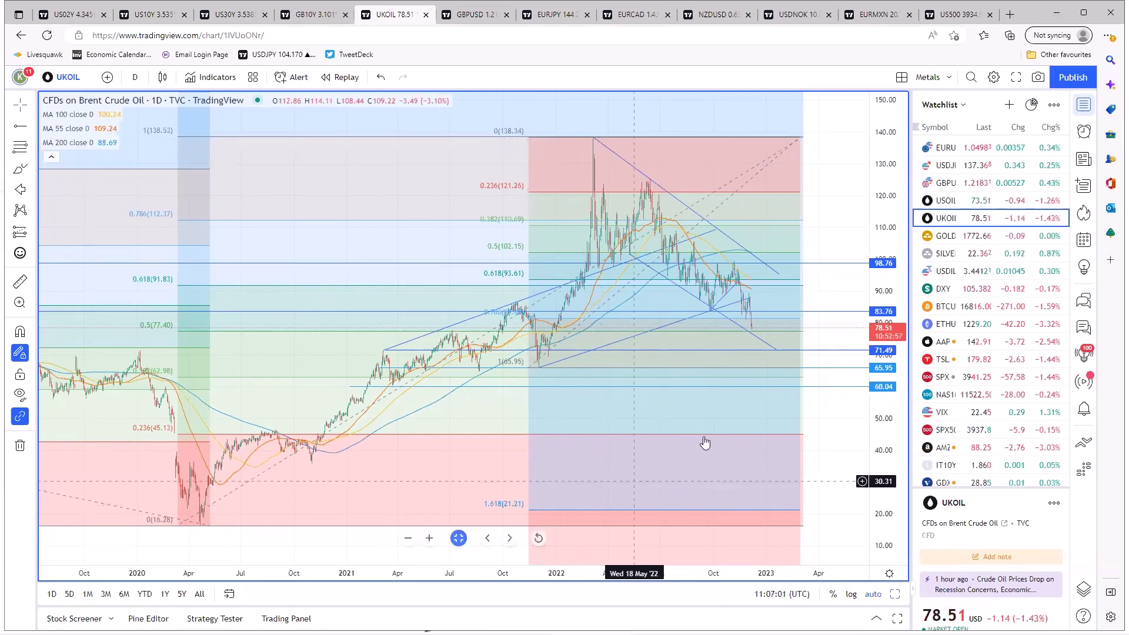
pyautogui.scroll(2, 730, 465)
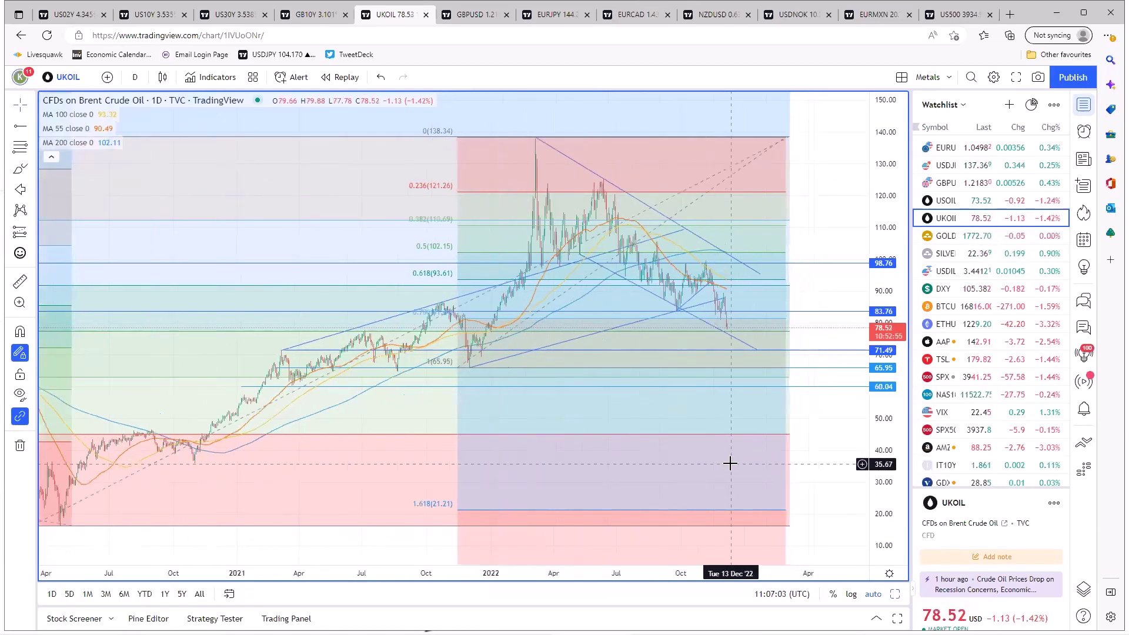
pyautogui.scroll(-1, 730, 464)
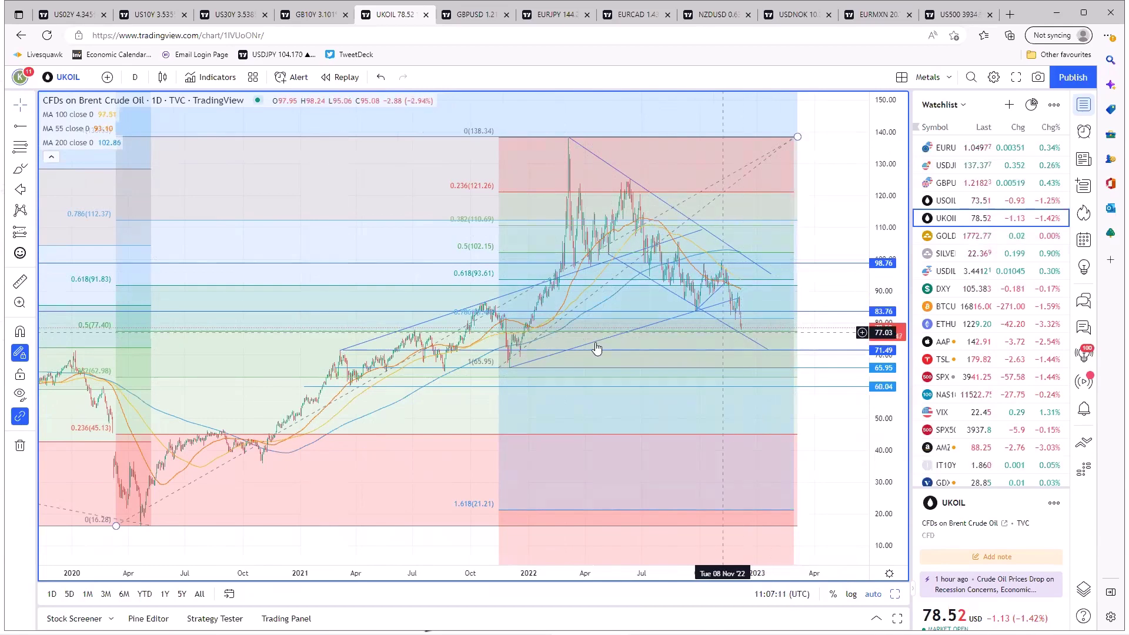
# Extend Brent's rising trend line further right and fine-tune the chart zoom.
pyautogui.click(740, 298)
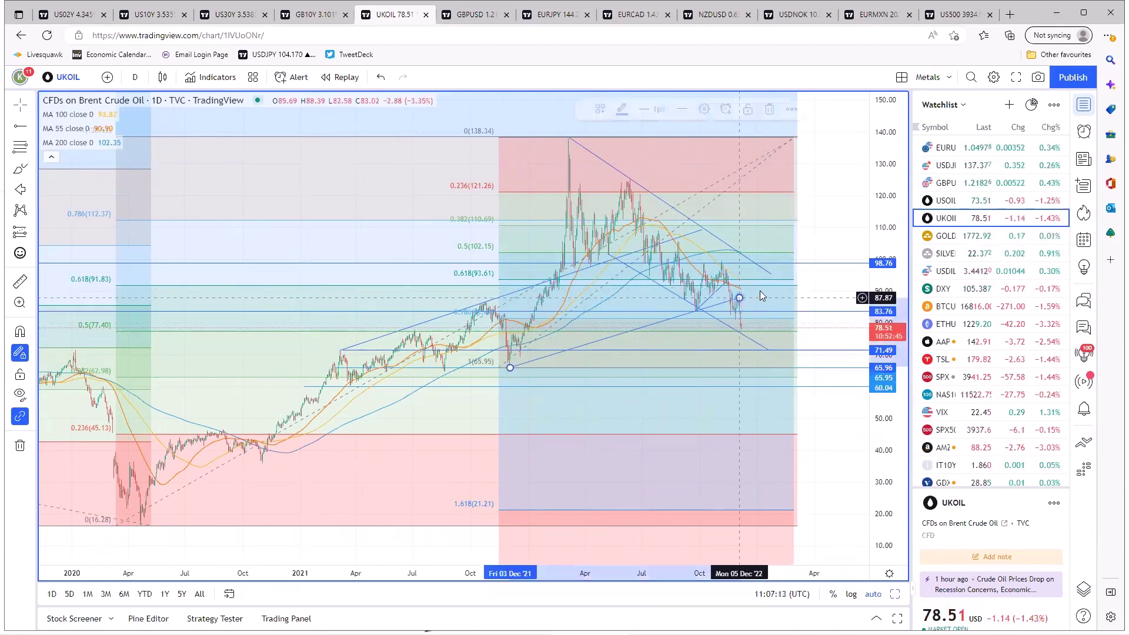
pyautogui.moveTo(740, 297); pyautogui.dragTo(768, 289)
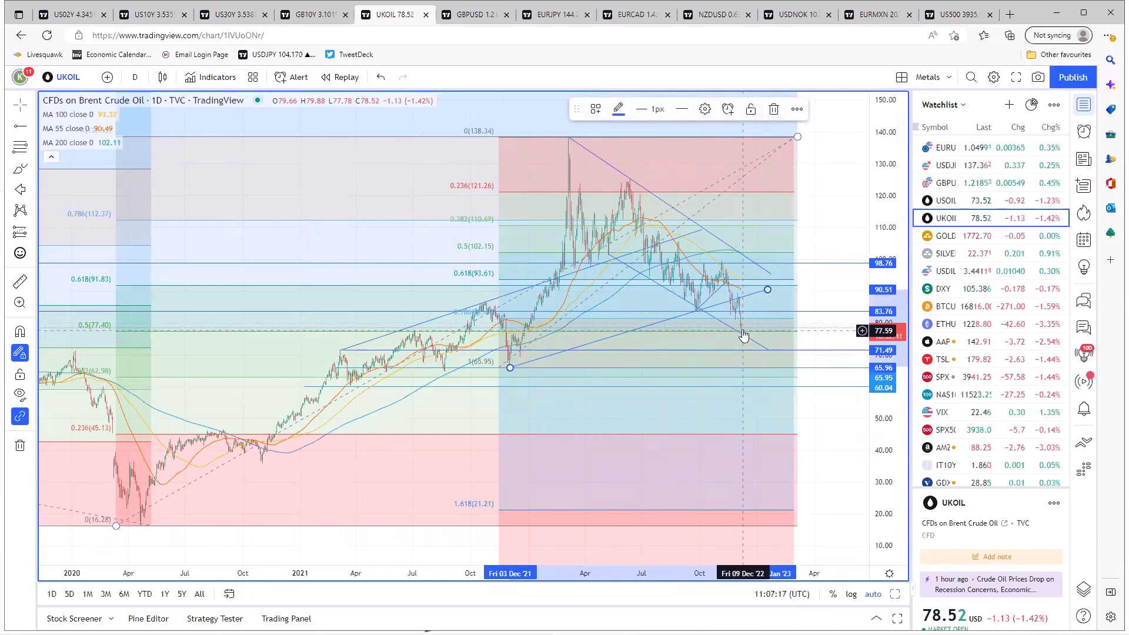
pyautogui.click(725, 395)
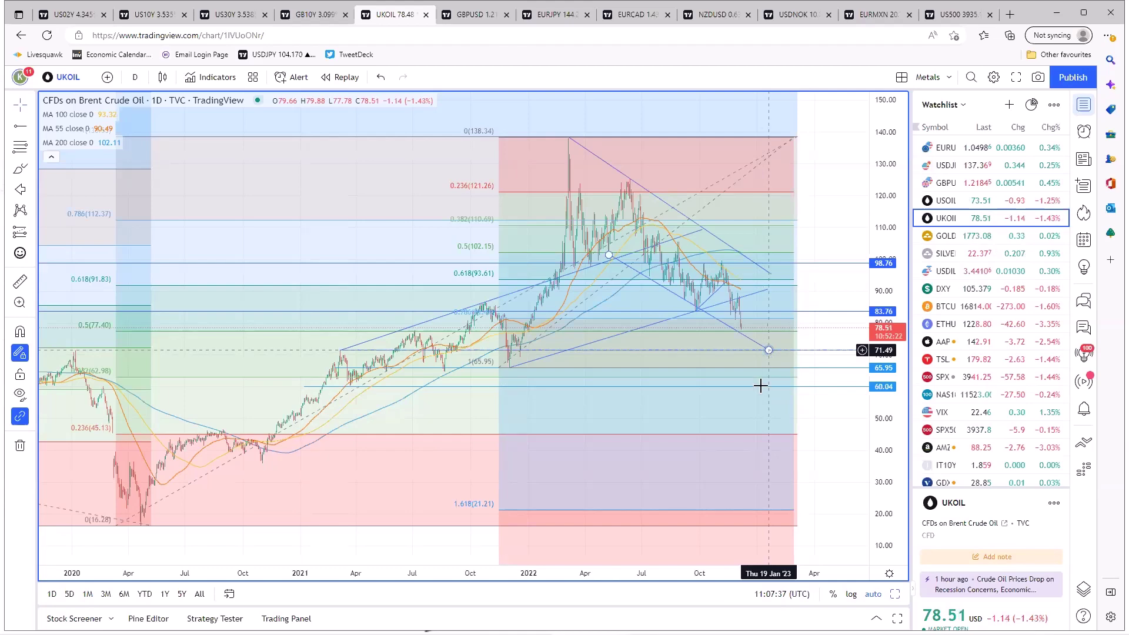
pyautogui.scroll(-5, 761, 385)
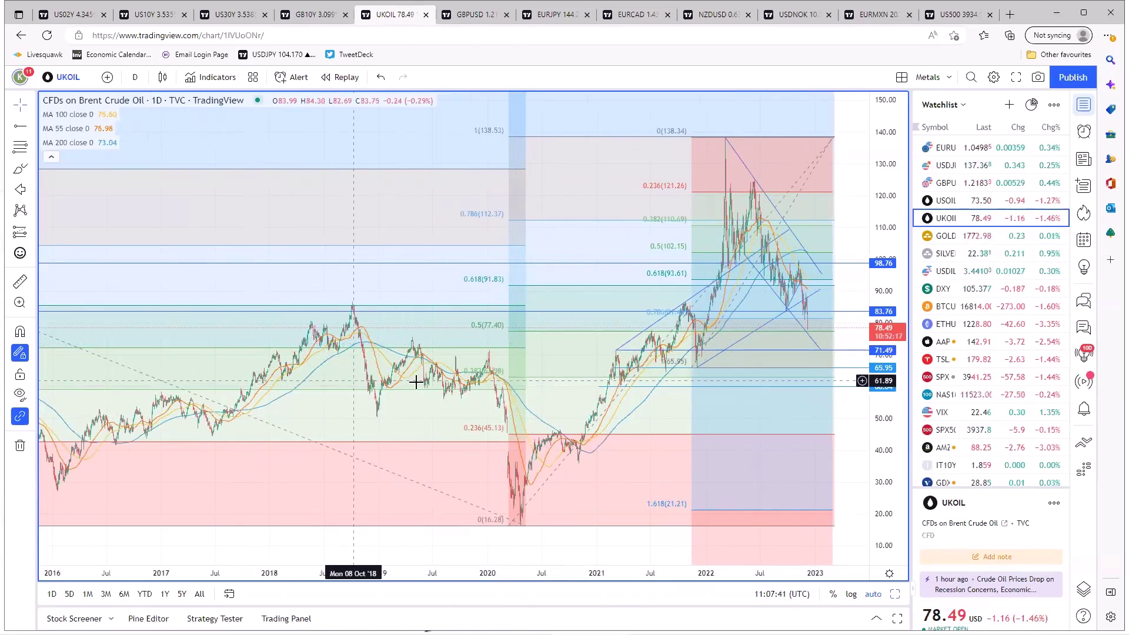
pyautogui.scroll(4, 795, 491)
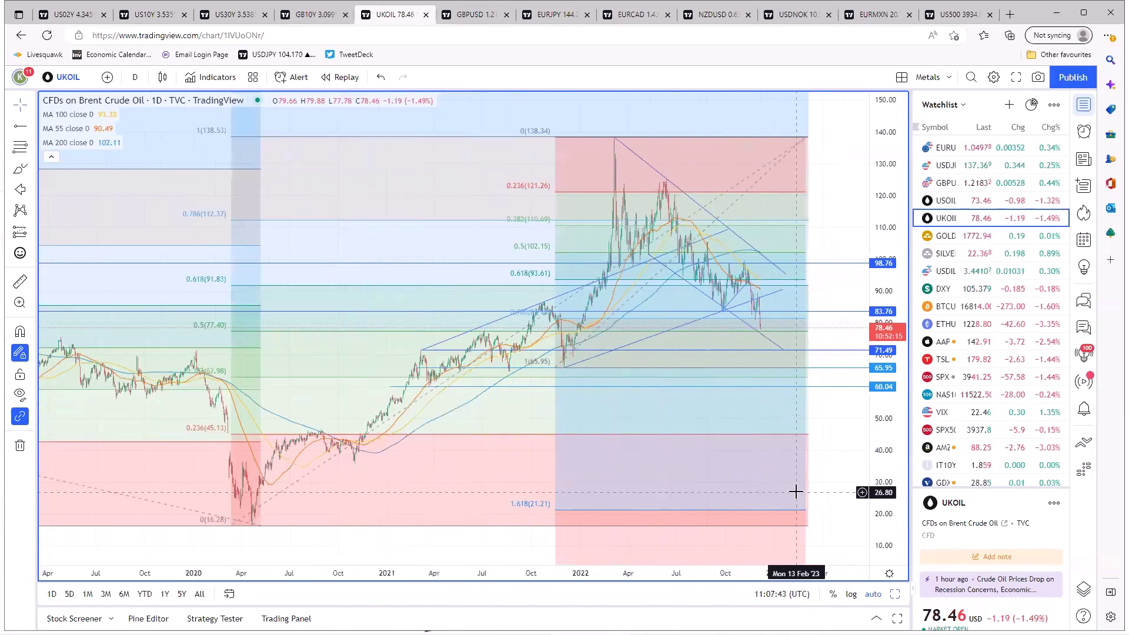
pyautogui.scroll(2, 796, 492)
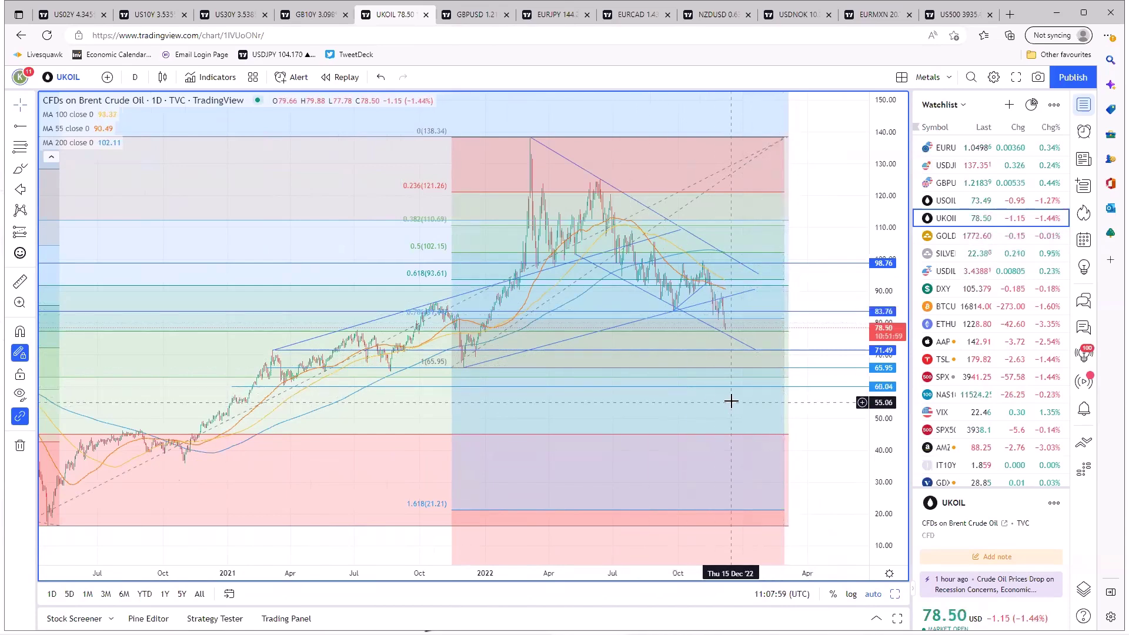
pyautogui.scroll(-2, 753, 448)
pyautogui.scroll(2, 753, 448)
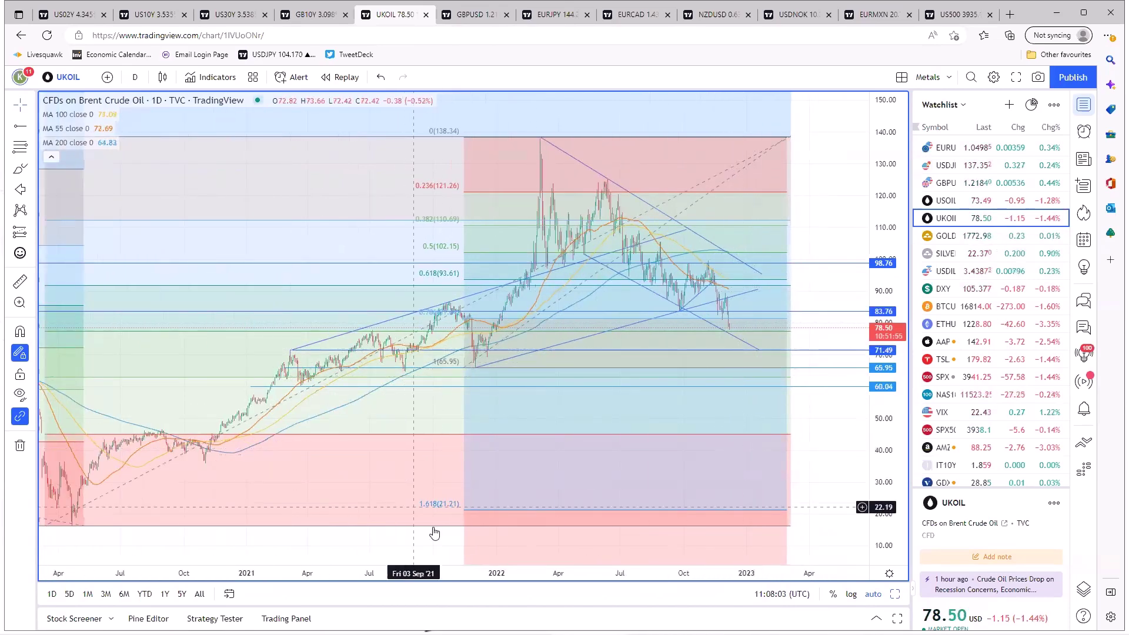
# Enlarge and zoom the gold 4-hour chart, then return to the four-chart layout with silver active.
pyautogui.click(459, 539)
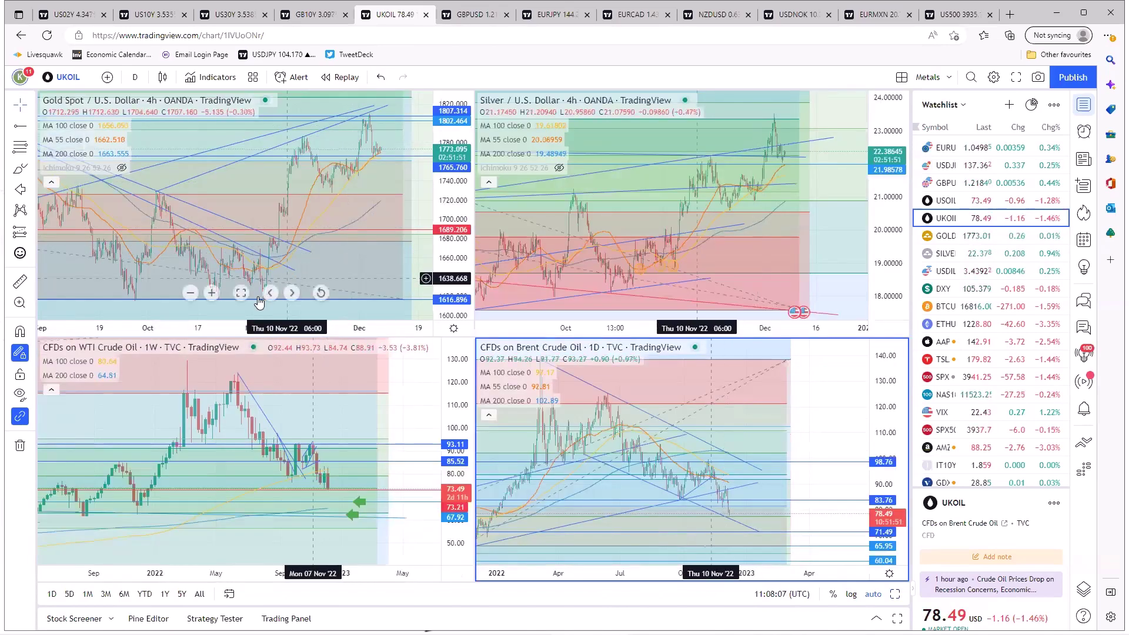
pyautogui.click(241, 292)
pyautogui.scroll(4, 607, 490)
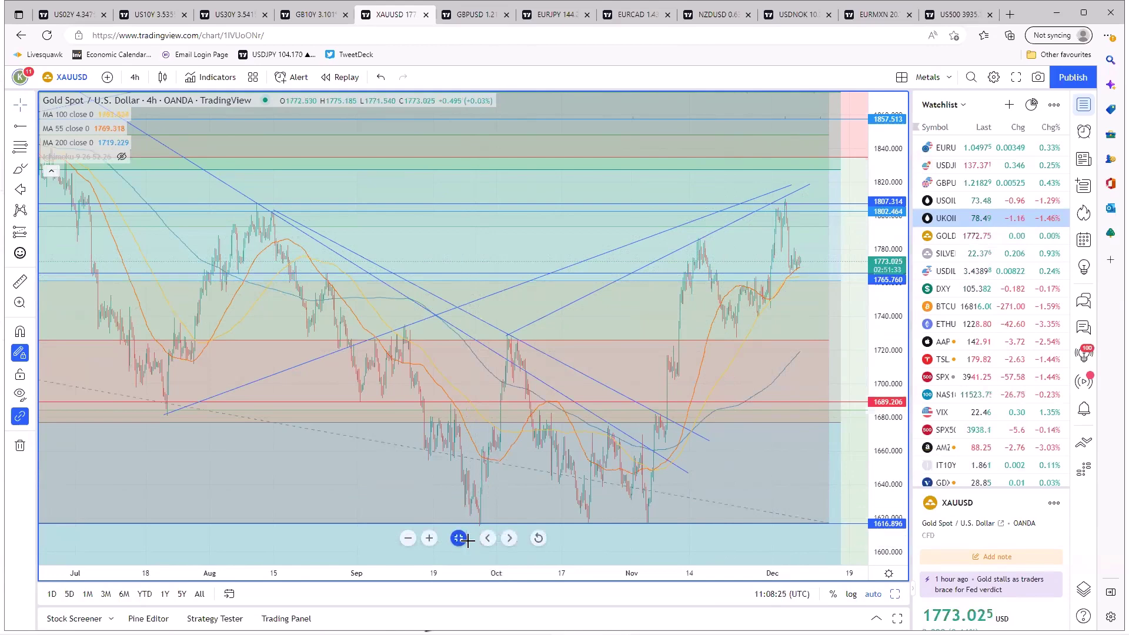
pyautogui.click(459, 538)
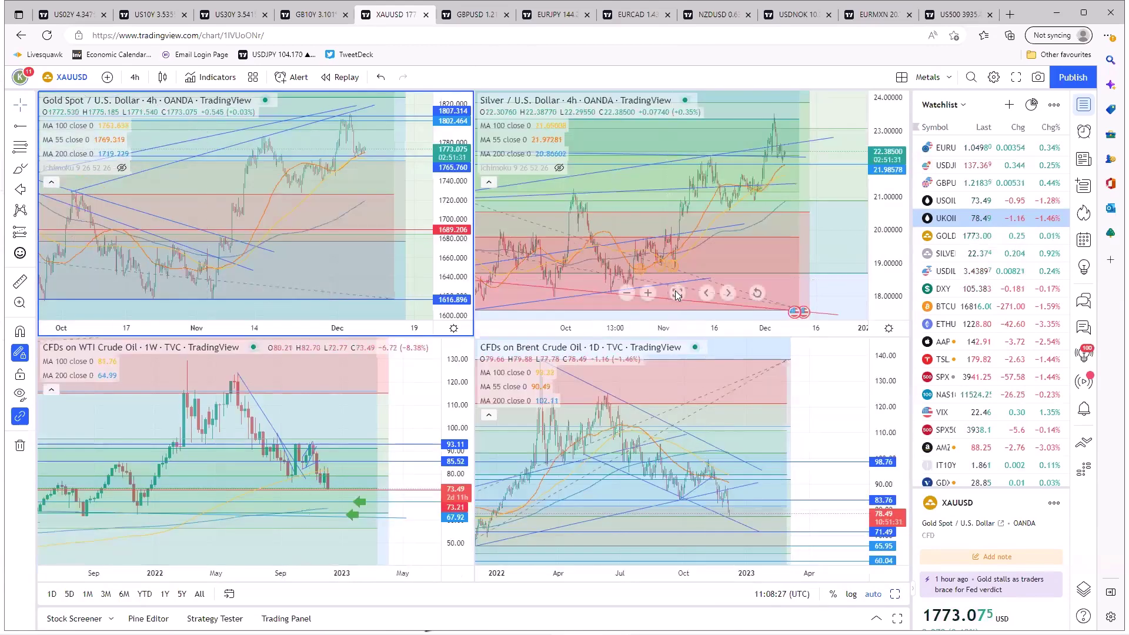
pyautogui.click(669, 328)
pyautogui.click(677, 293)
pyautogui.scroll(2, 696, 255)
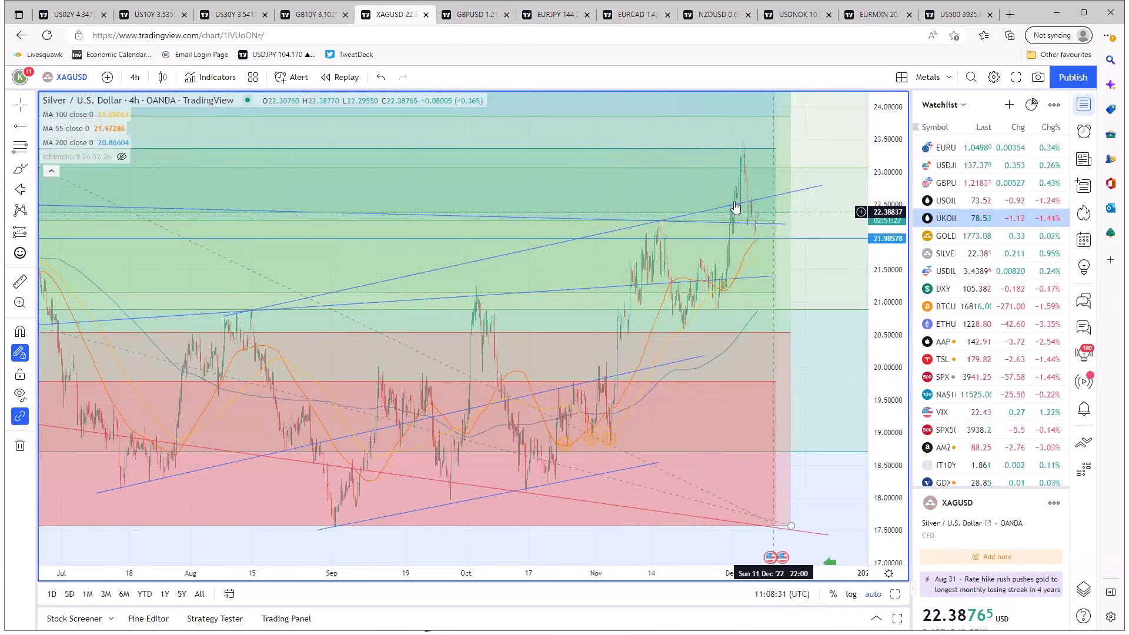
pyautogui.click(768, 238)
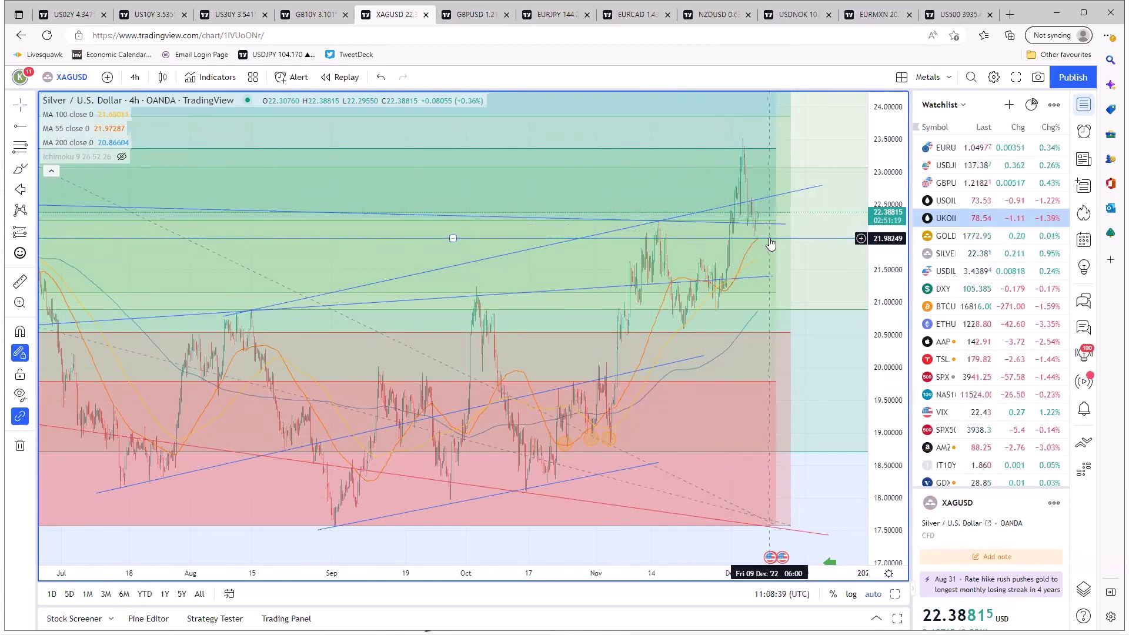
pyautogui.click(763, 269)
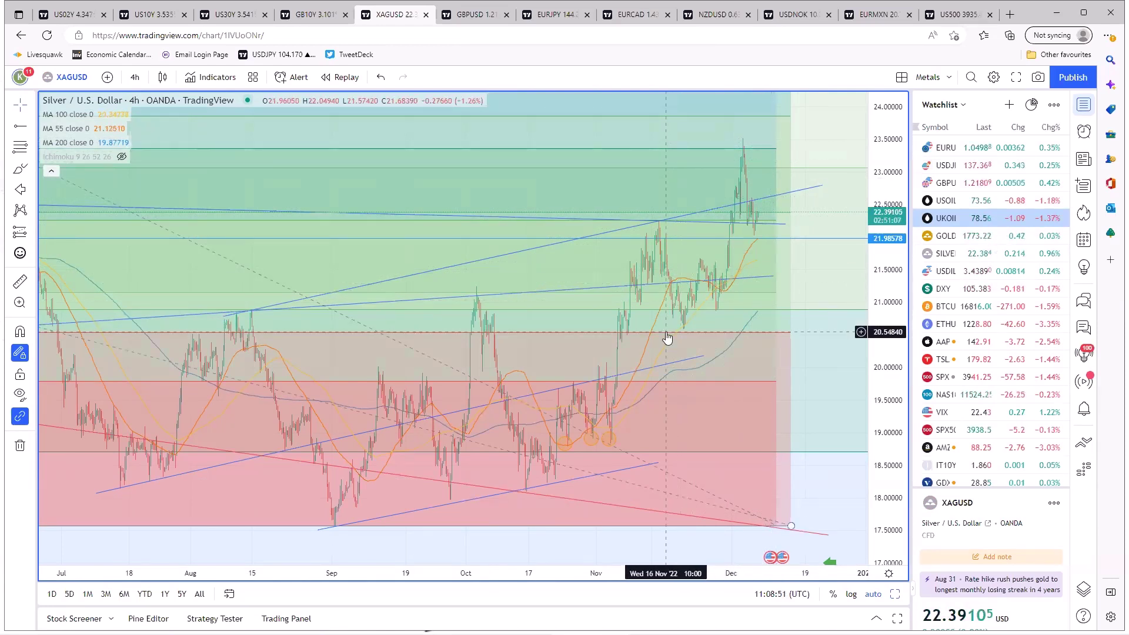
pyautogui.scroll(-4, 667, 337)
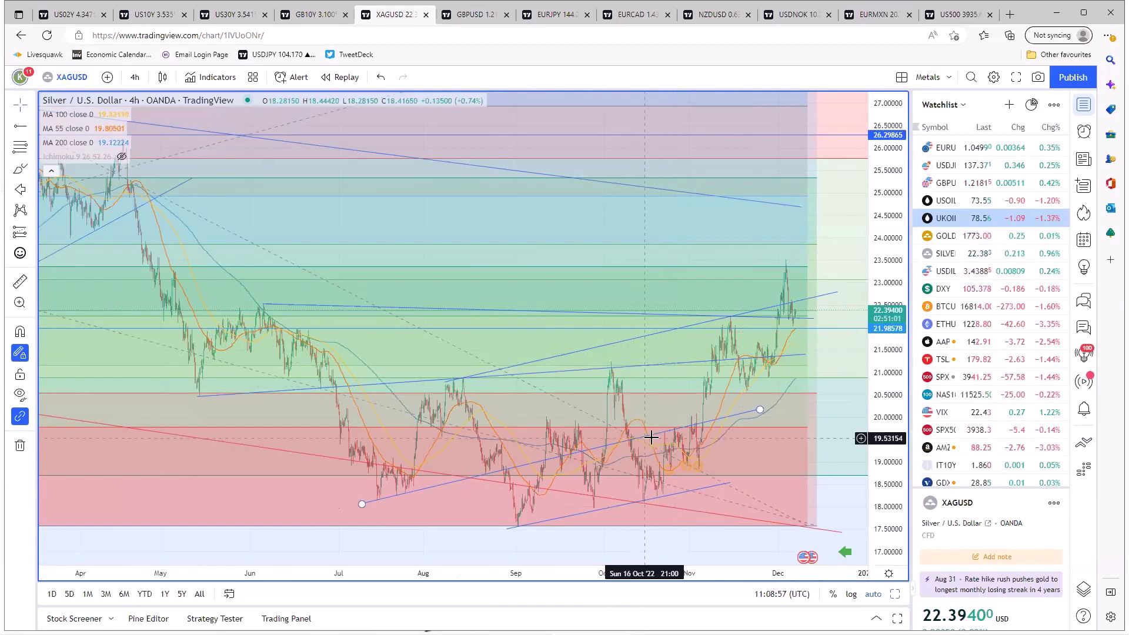
pyautogui.moveTo(497, 539)
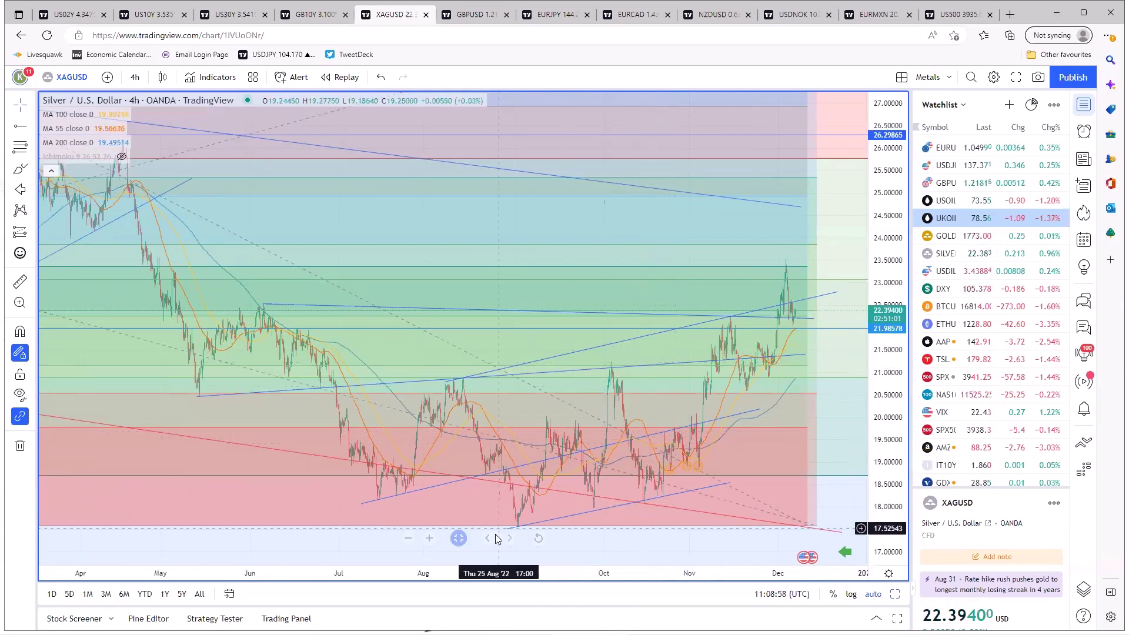
pyautogui.click(458, 539)
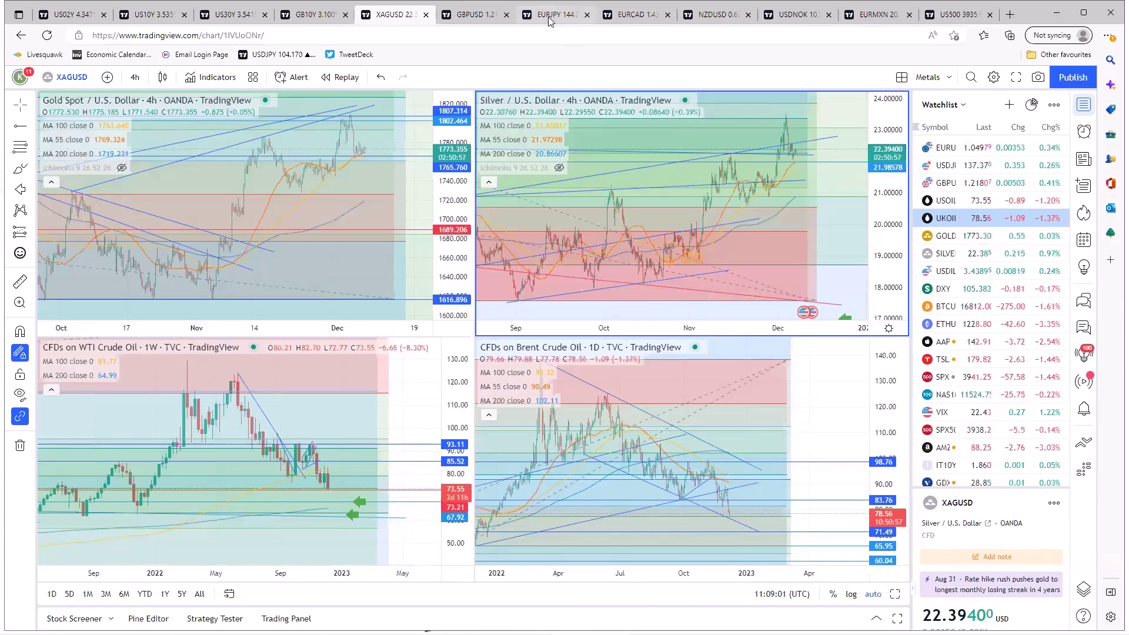
pyautogui.click(548, 15)
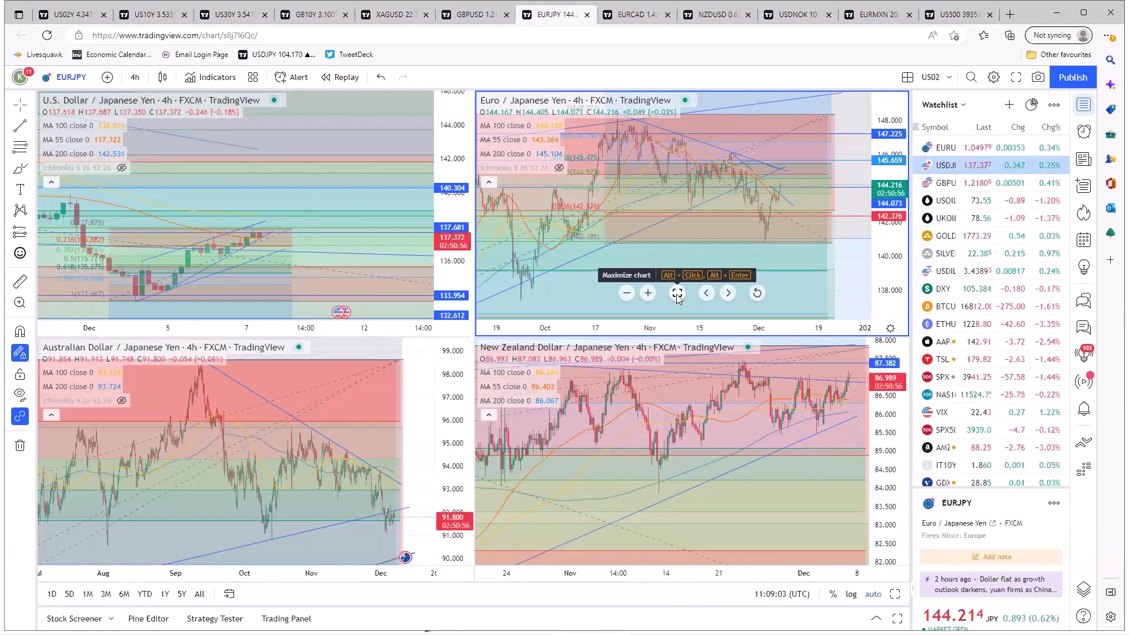
# Maximize the EUR/JPY 4-hour chart, zoom it, and check its Fibonacci retracement from 148.373 to 140.785.
pyautogui.click(677, 293)
pyautogui.scroll(-5, 662, 471)
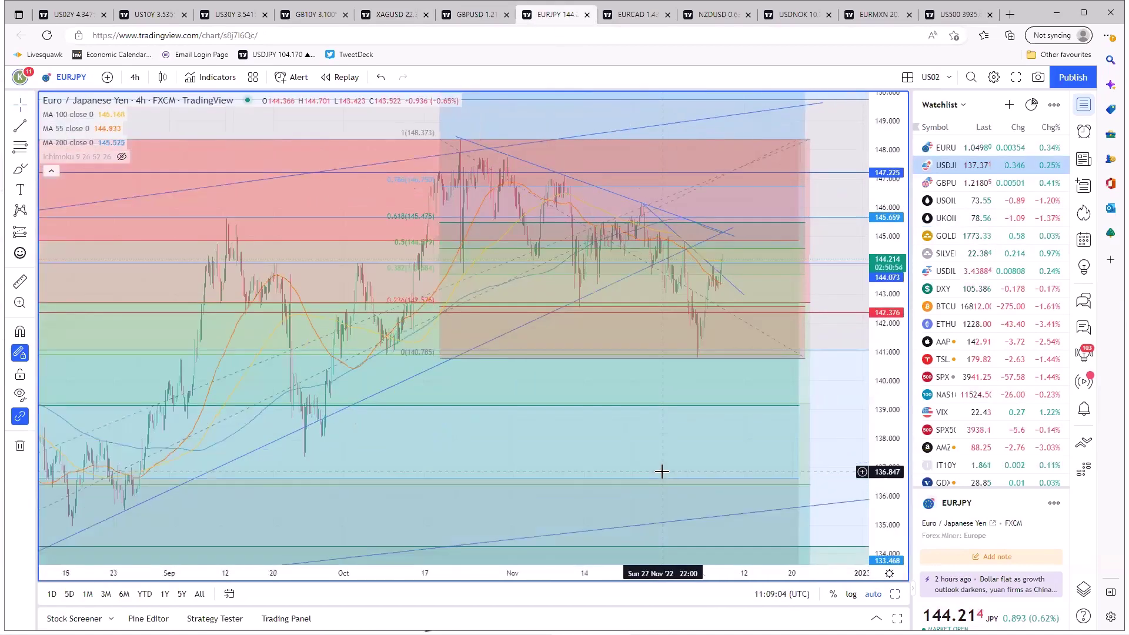
pyautogui.scroll(3, 662, 471)
pyautogui.scroll(-2, 691, 462)
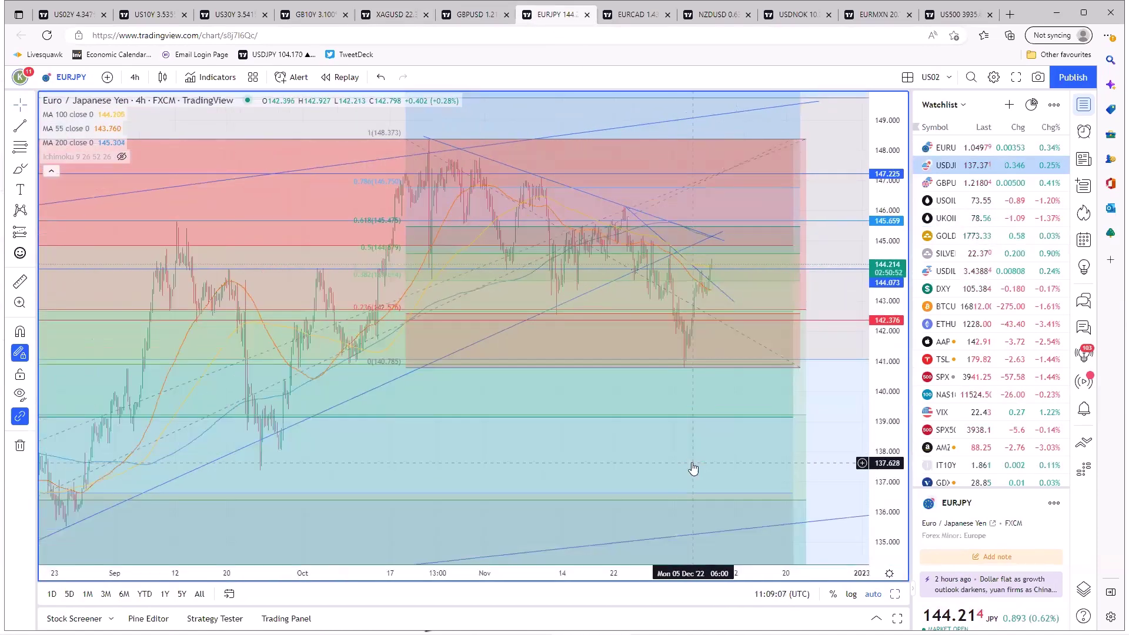
pyautogui.scroll(3, 693, 469)
pyautogui.scroll(-1, 691, 462)
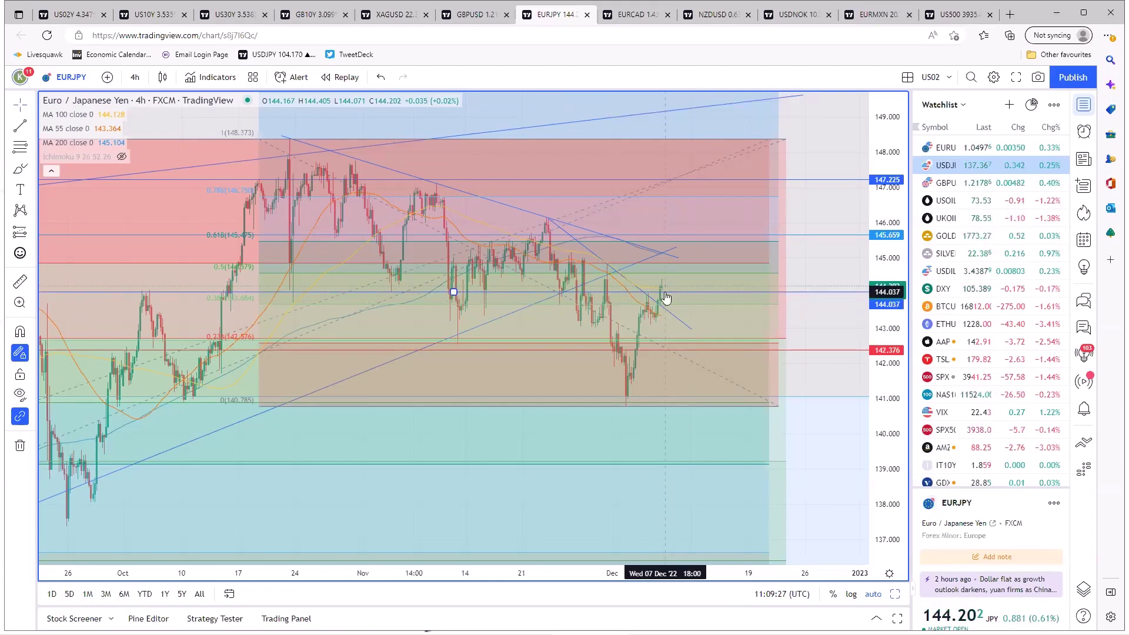
pyautogui.click(699, 304)
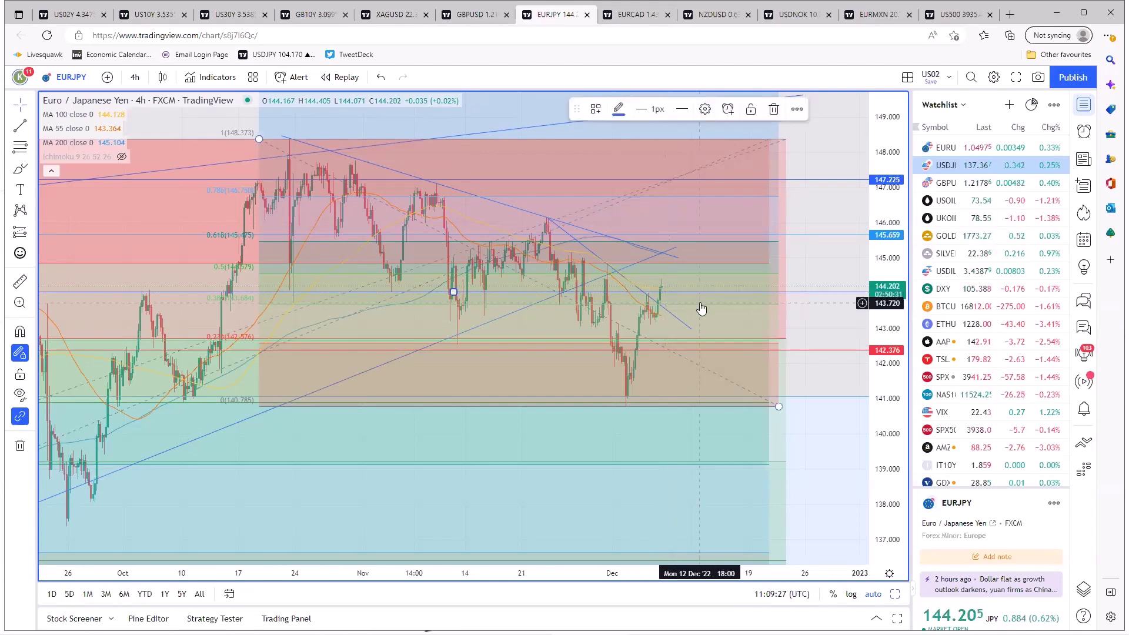
pyautogui.click(802, 365)
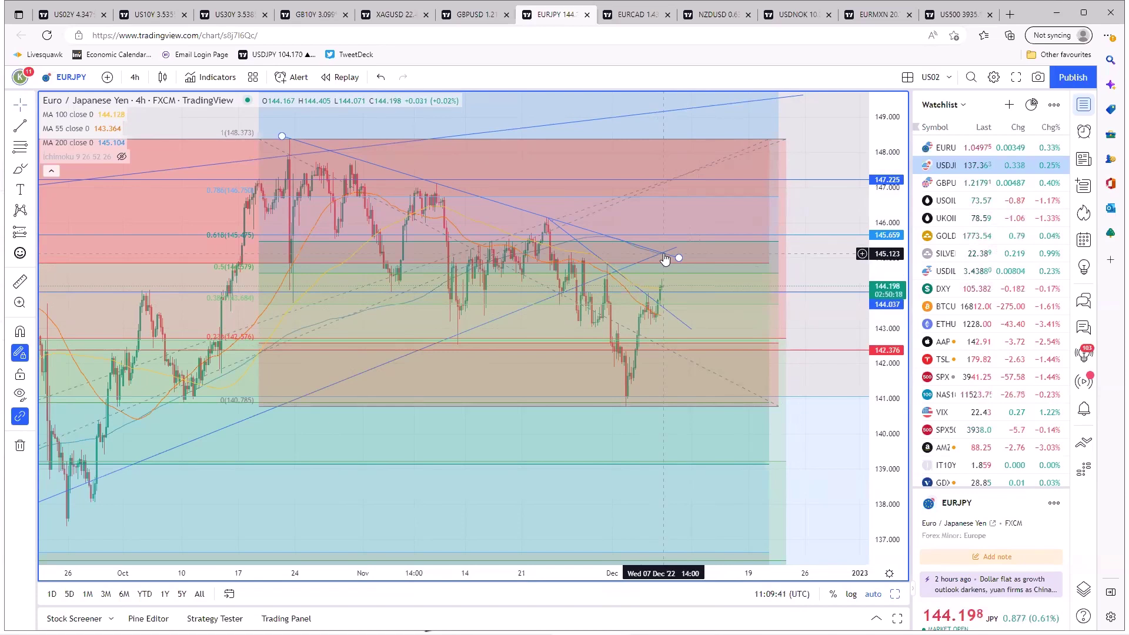
# Go back to the four yen-cross charts and show USD/JPY 4-hour full size, zooming its time axis.
pyautogui.moveTo(519, 494)
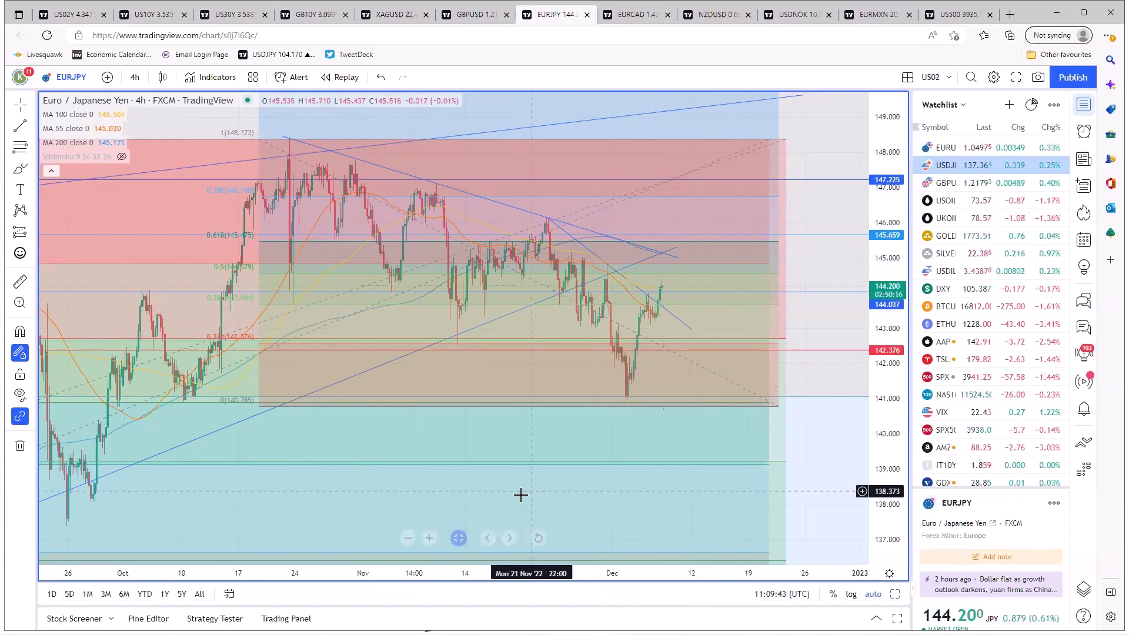
pyautogui.click(458, 538)
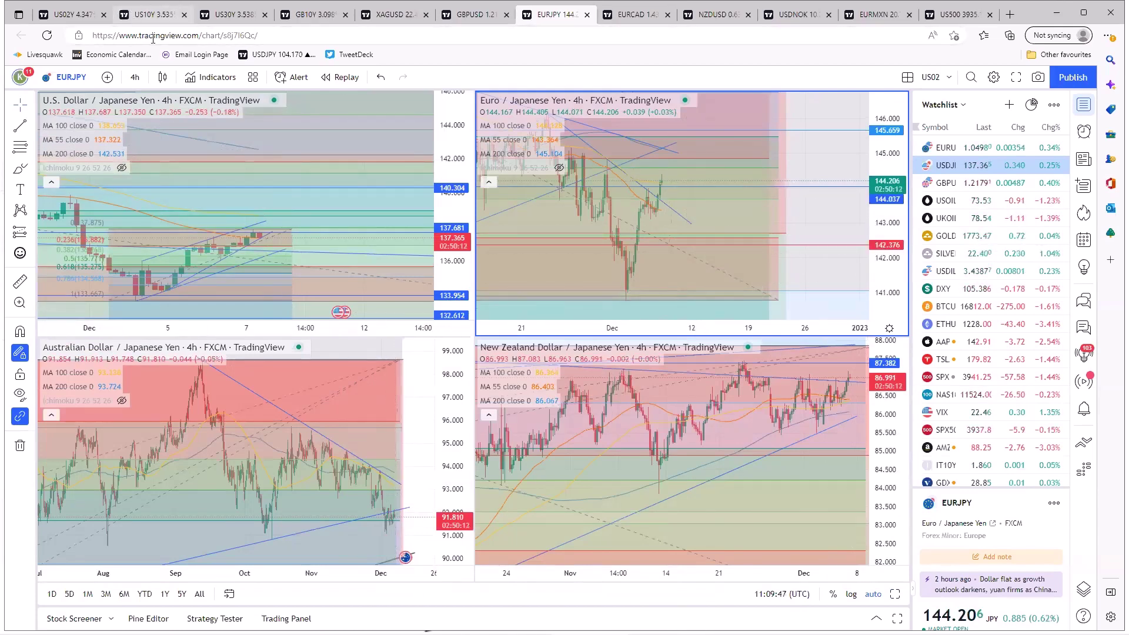
pyautogui.click(253, 276)
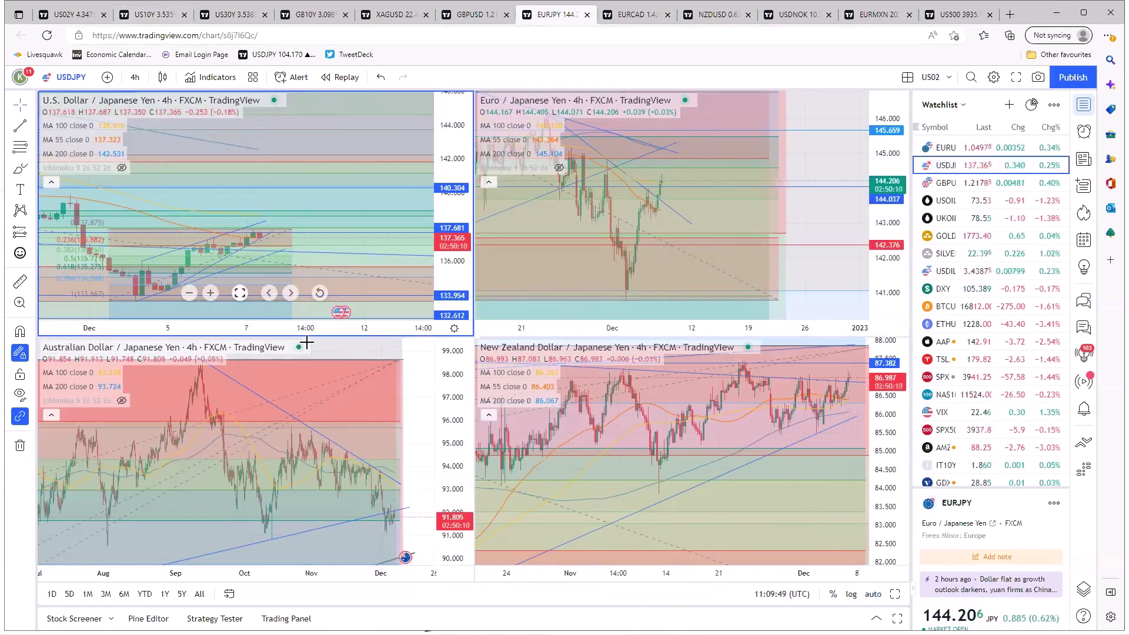
pyautogui.hotkey('alt', 'Return')
pyautogui.scroll(3, 762, 306)
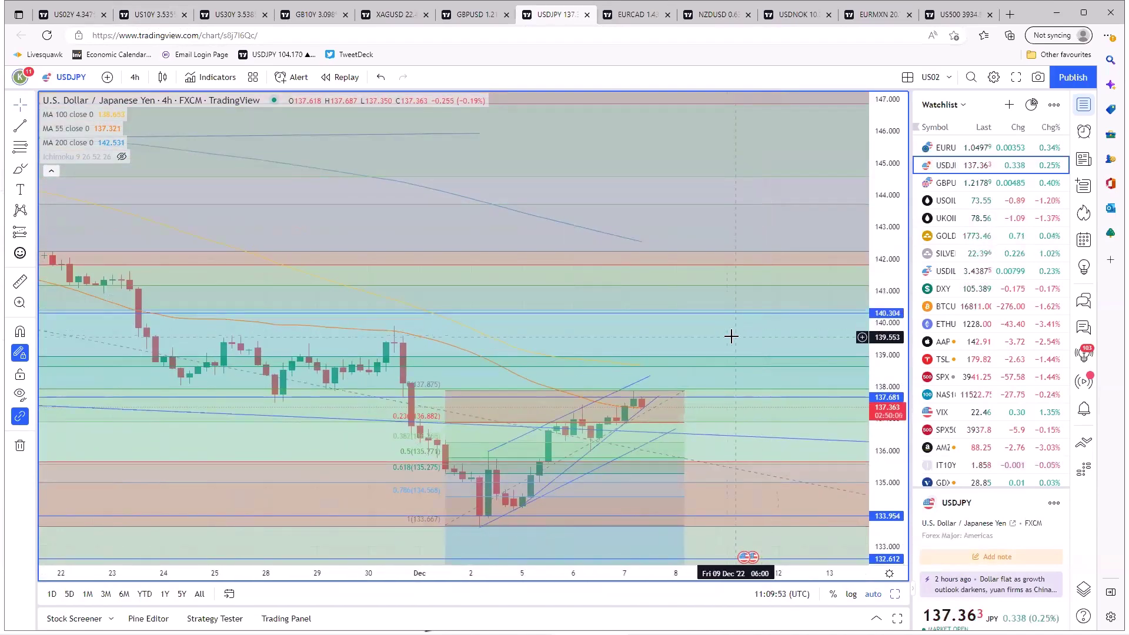
pyautogui.scroll(-2, 733, 335)
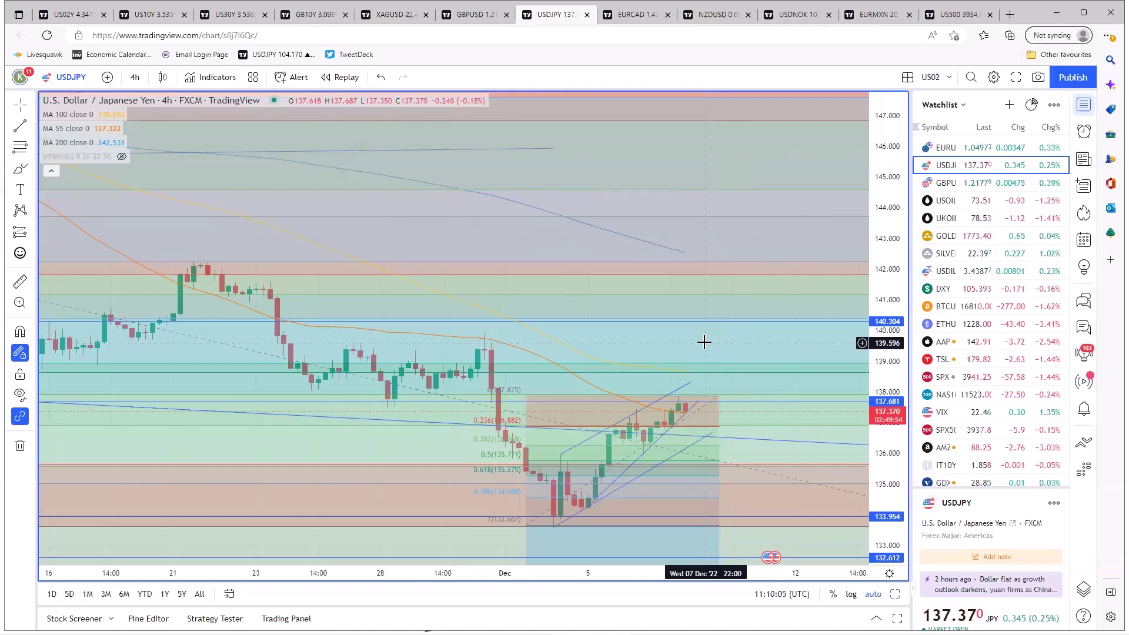
pyautogui.scroll(2, 704, 342)
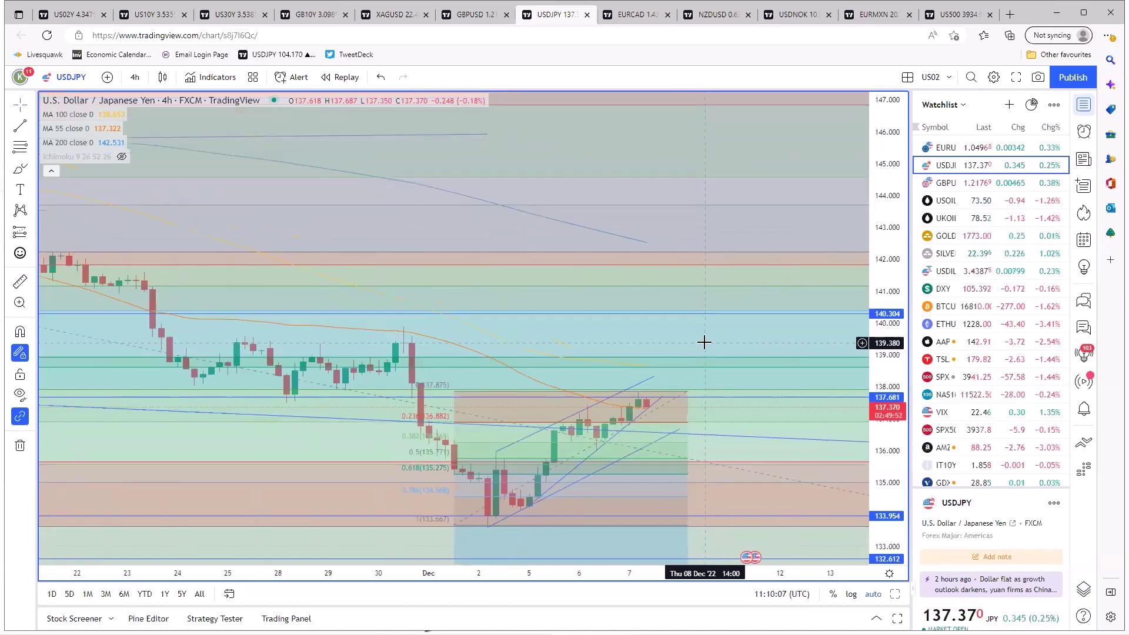
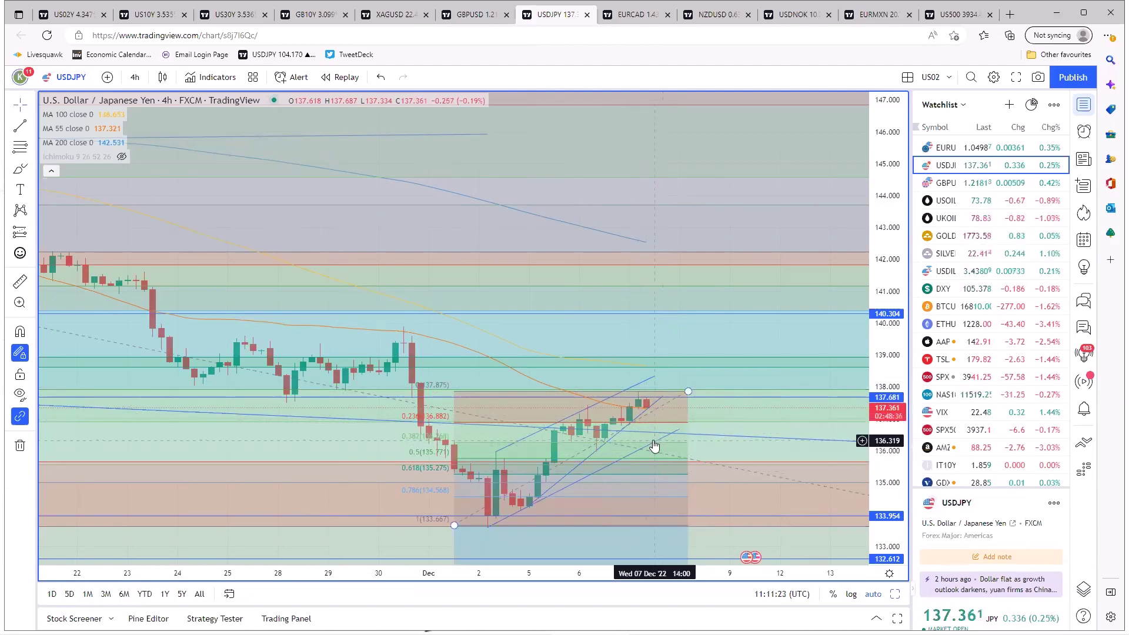
# Leave the maximized view, switch to the Australian/NZ dollar layout, and maximize the AUDNZD daily chart.
pyautogui.moveTo(467, 540)
pyautogui.hotkey('alt', 'Return')
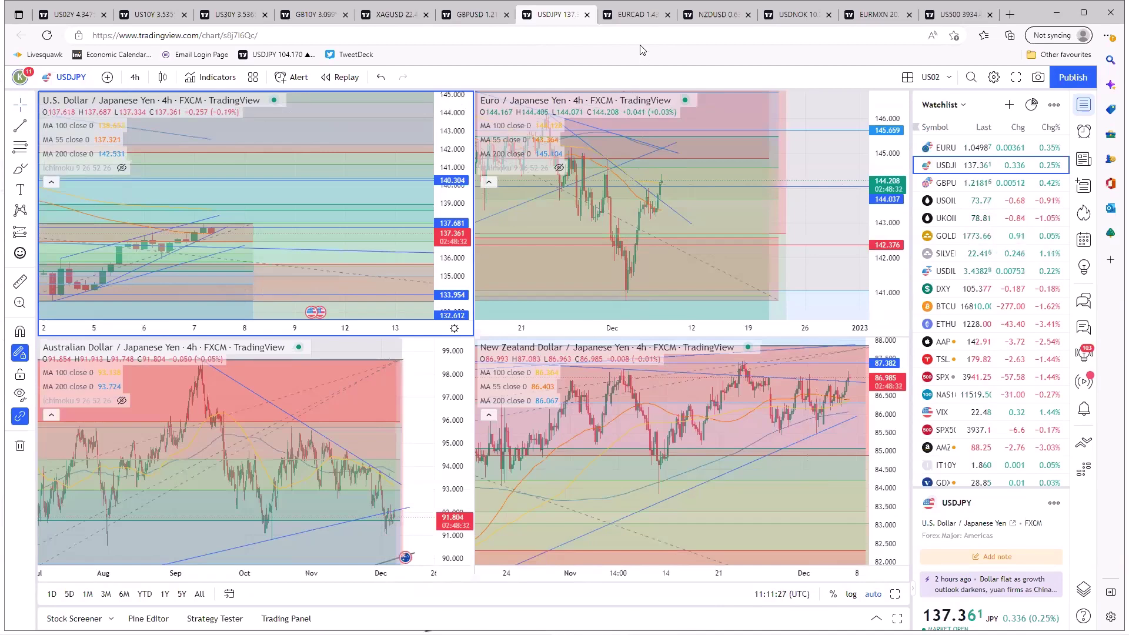
pyautogui.click(716, 15)
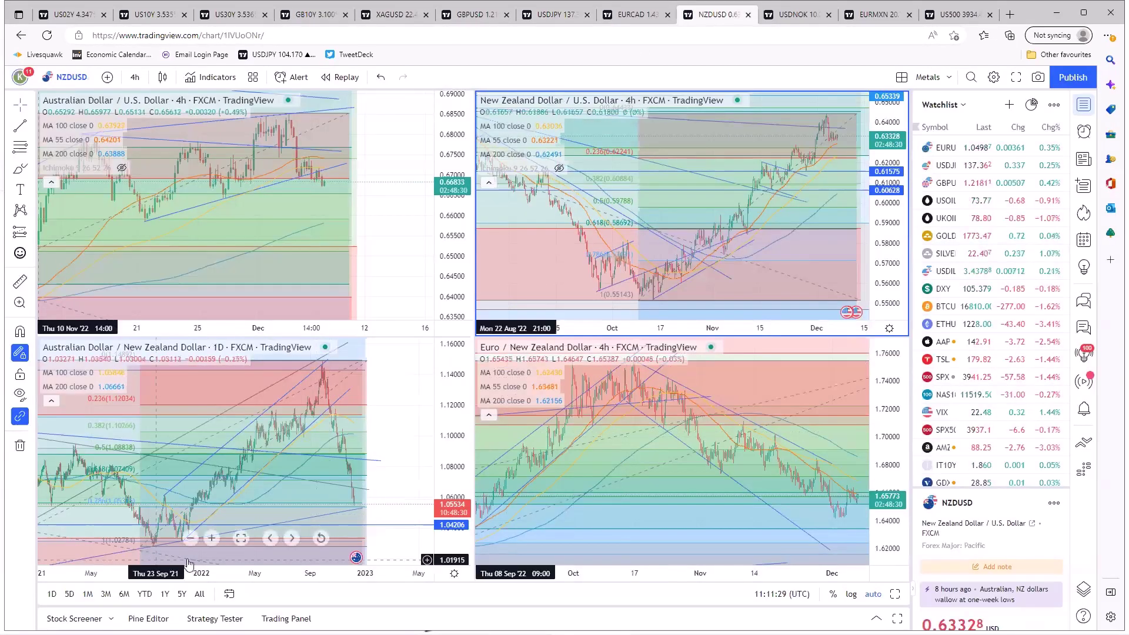
pyautogui.click(241, 540)
pyautogui.hotkey('alt', 'Return')
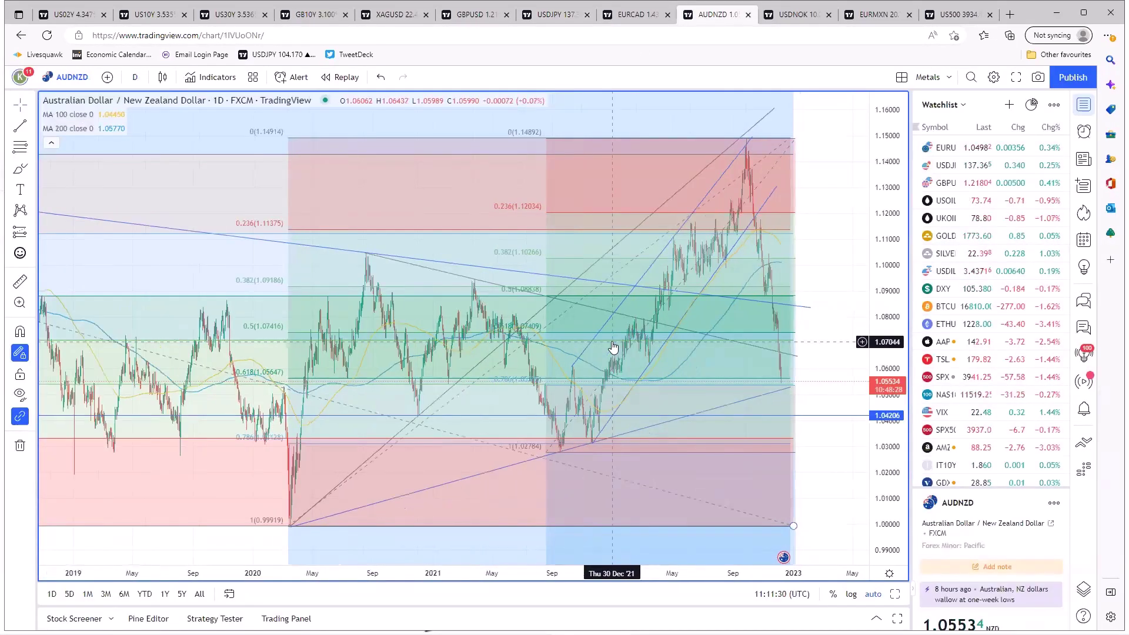
pyautogui.scroll(2, 612, 347)
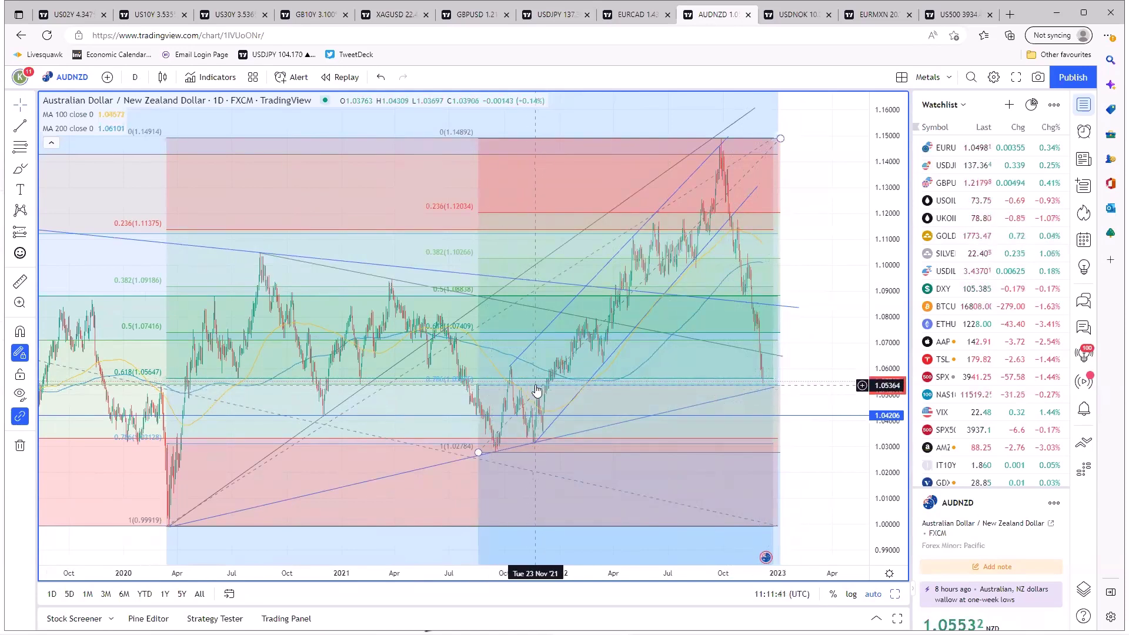
pyautogui.scroll(-3, 628, 404)
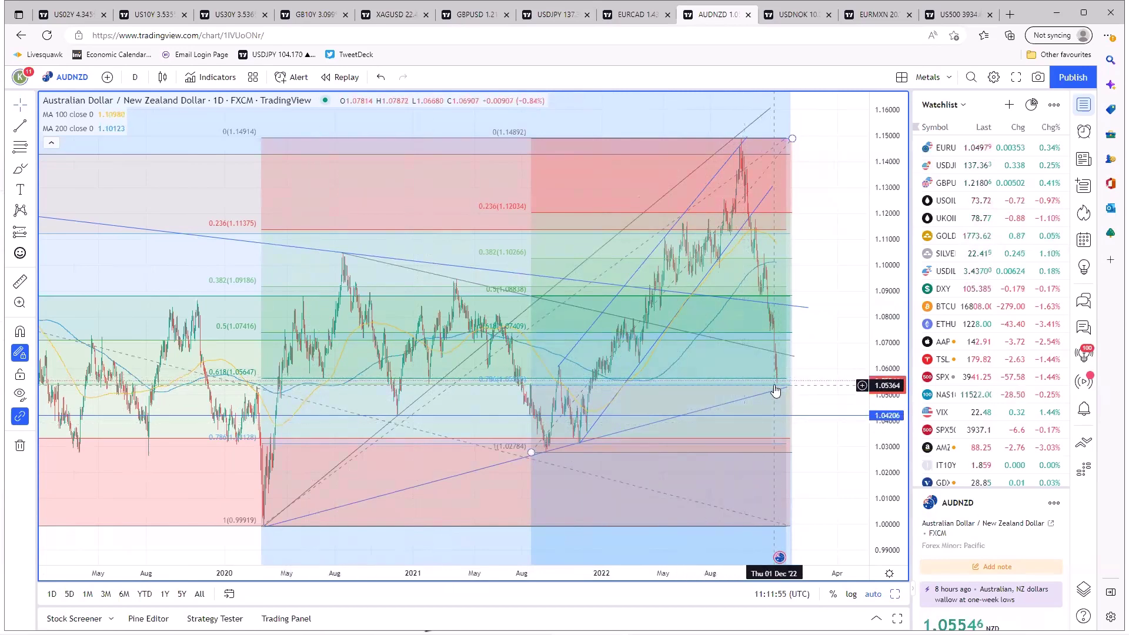
# Re-anchor the rising AUDNZD trendline at the 04 Mar 2020 low and extend it to January 2023.
pyautogui.click(263, 530)
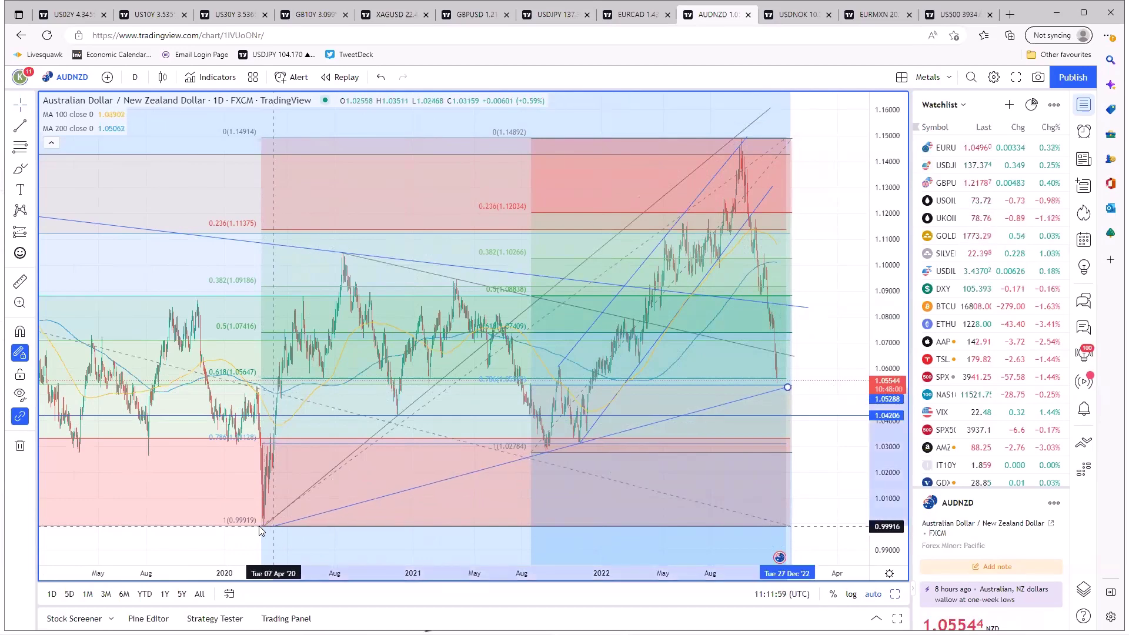
pyautogui.moveTo(259, 526); pyautogui.dragTo(257, 529)
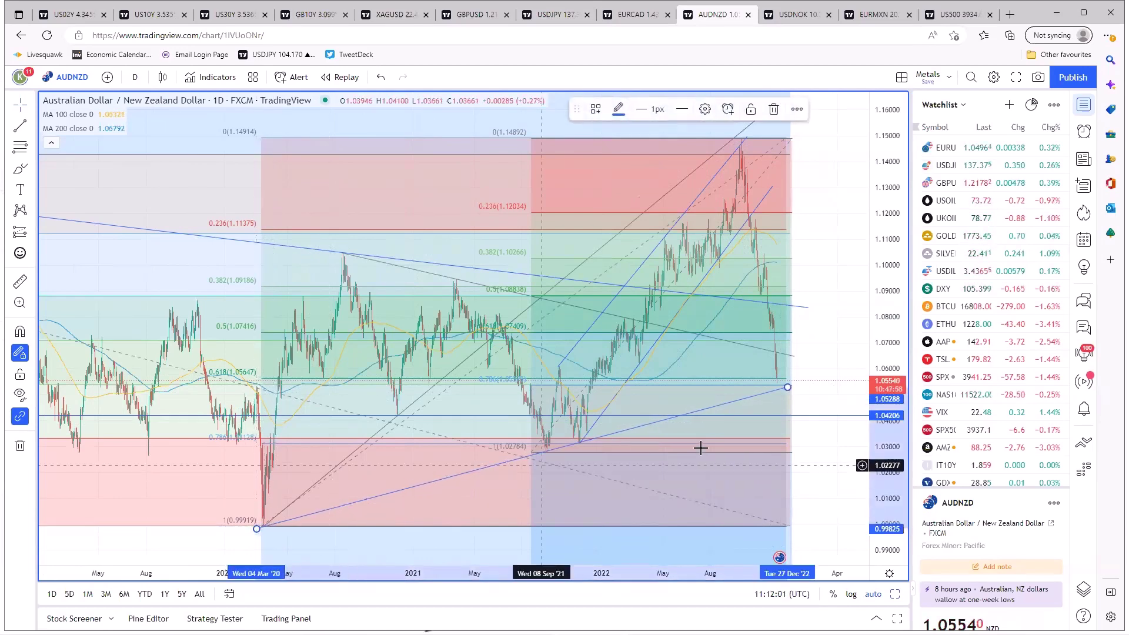
pyautogui.moveTo(787, 387); pyautogui.dragTo(800, 389)
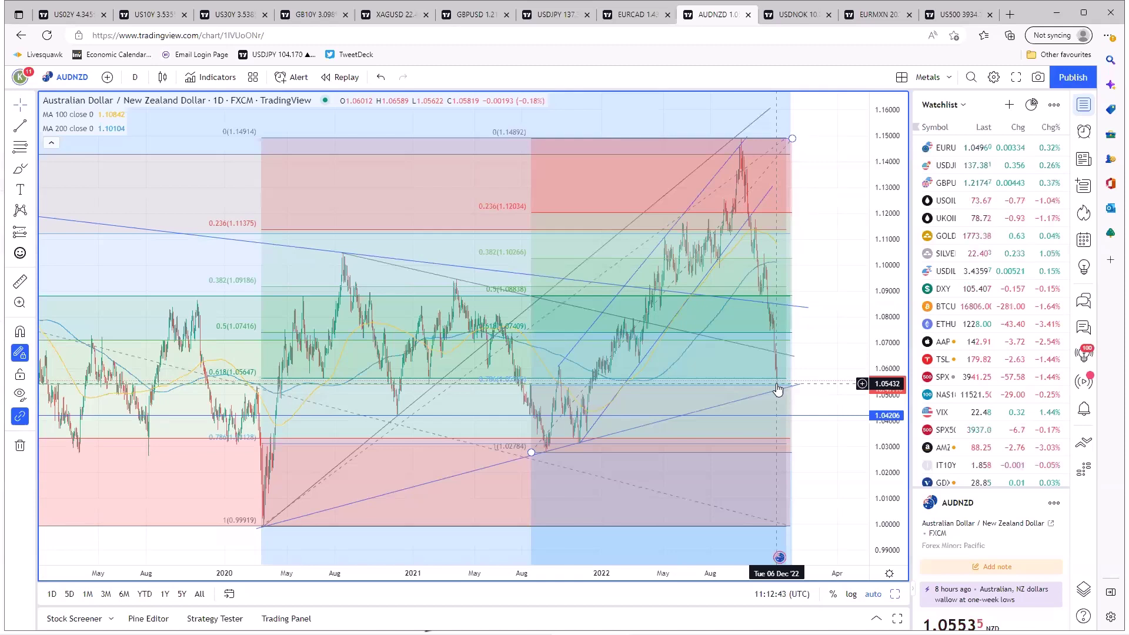
# Select the lower rising trendline, then restore the AUDUSD, NZDUSD, AUDNZD, EURNZD grid.
pyautogui.click(778, 392)
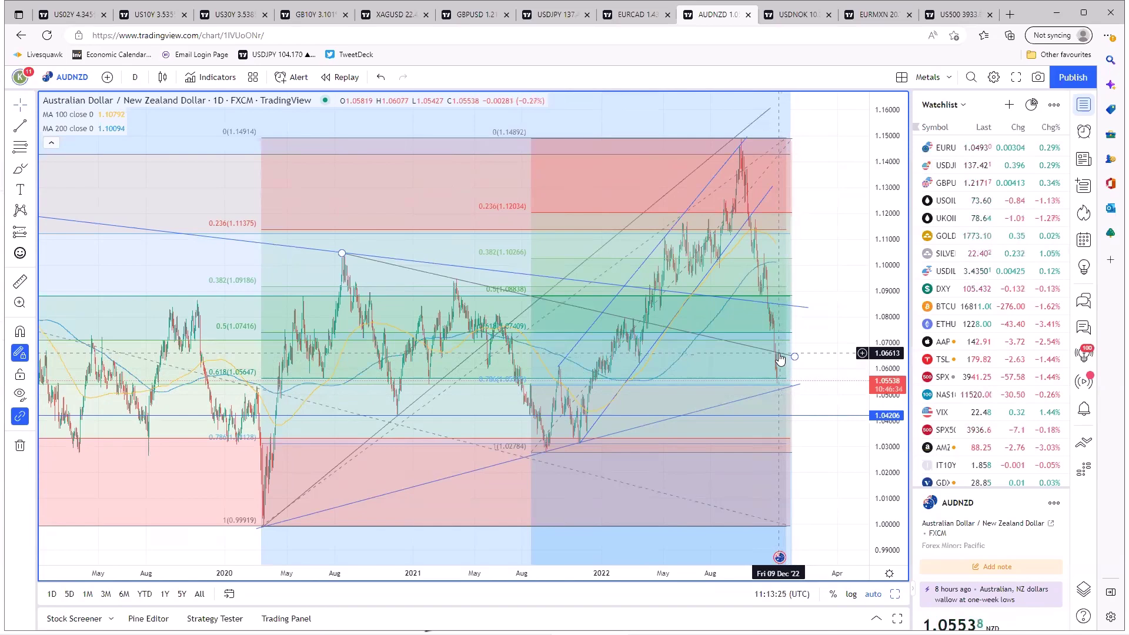
pyautogui.moveTo(459, 540)
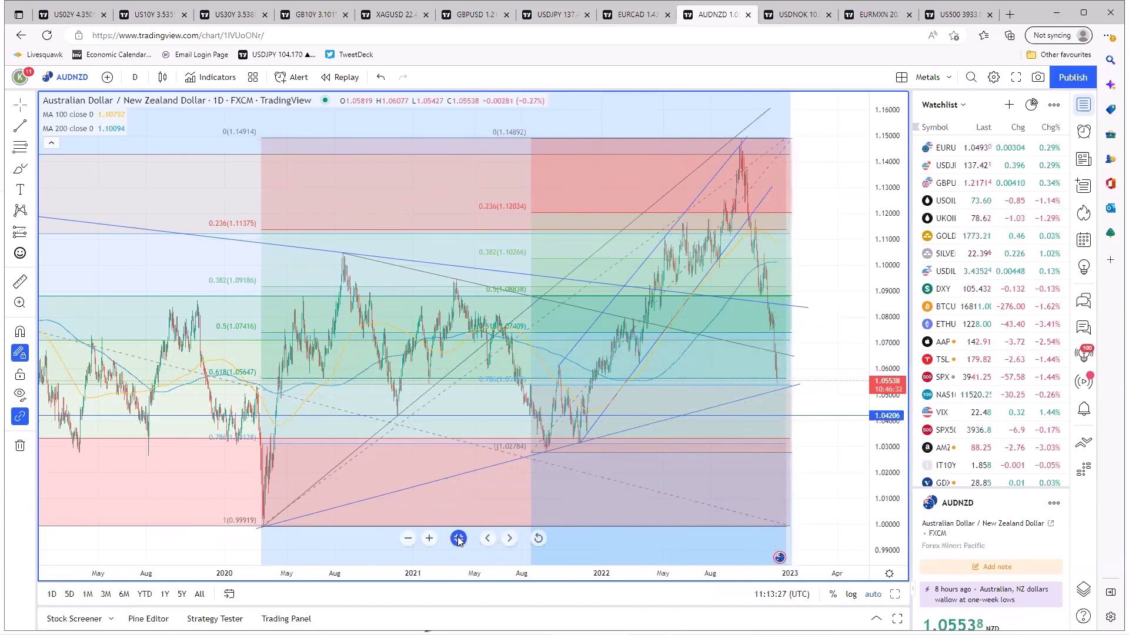
pyautogui.hotkey('alt', 'Return')
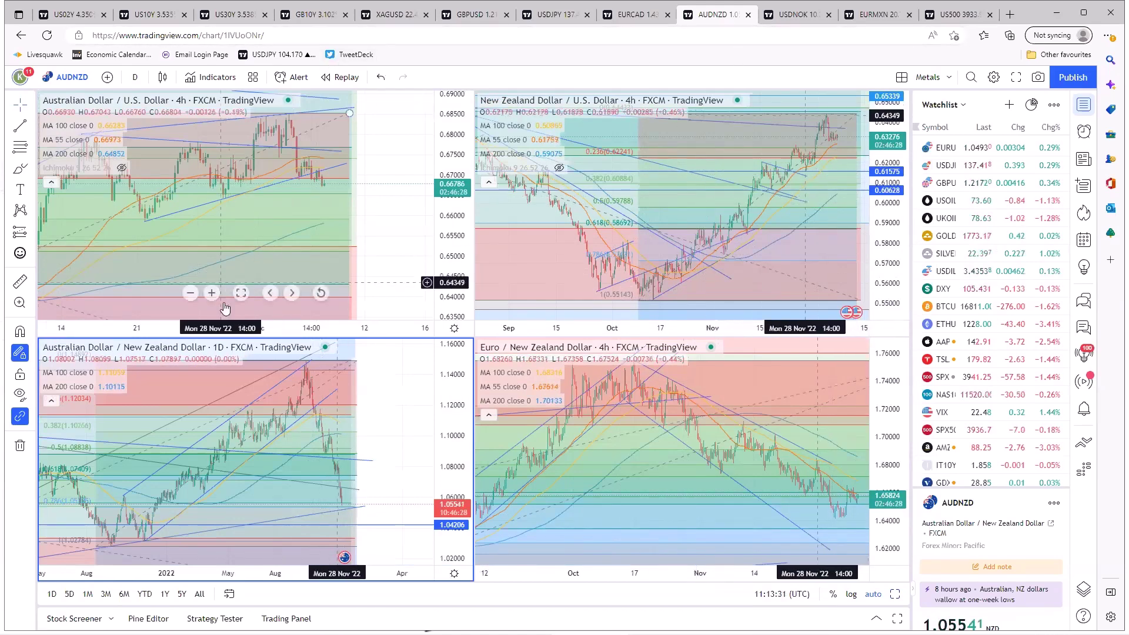
pyautogui.click(241, 293)
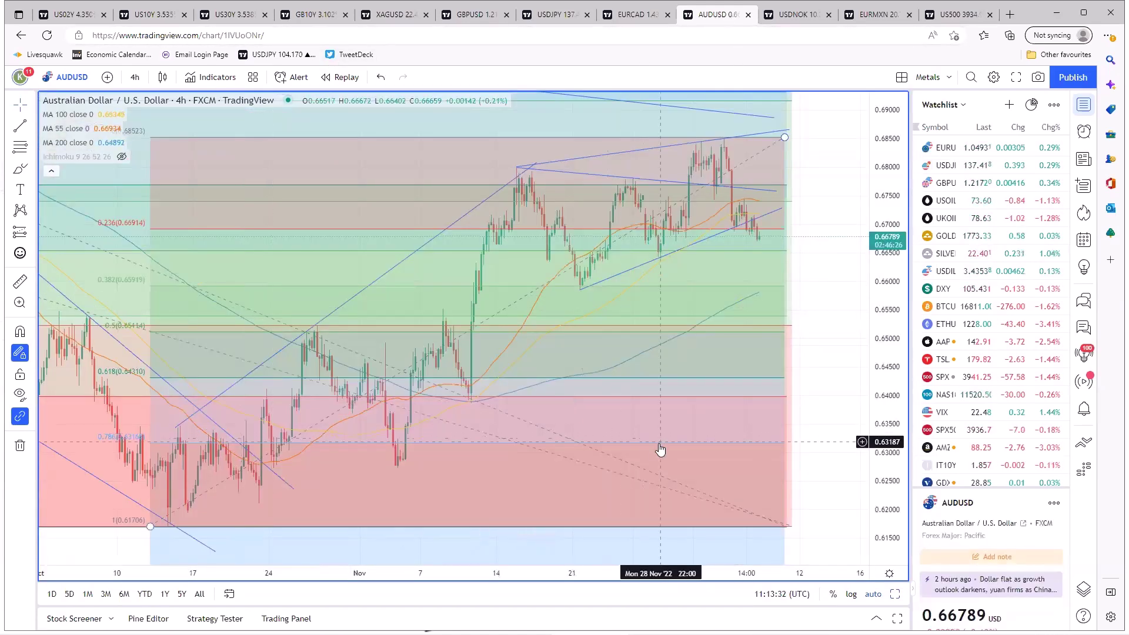
pyautogui.scroll(2, 653, 460)
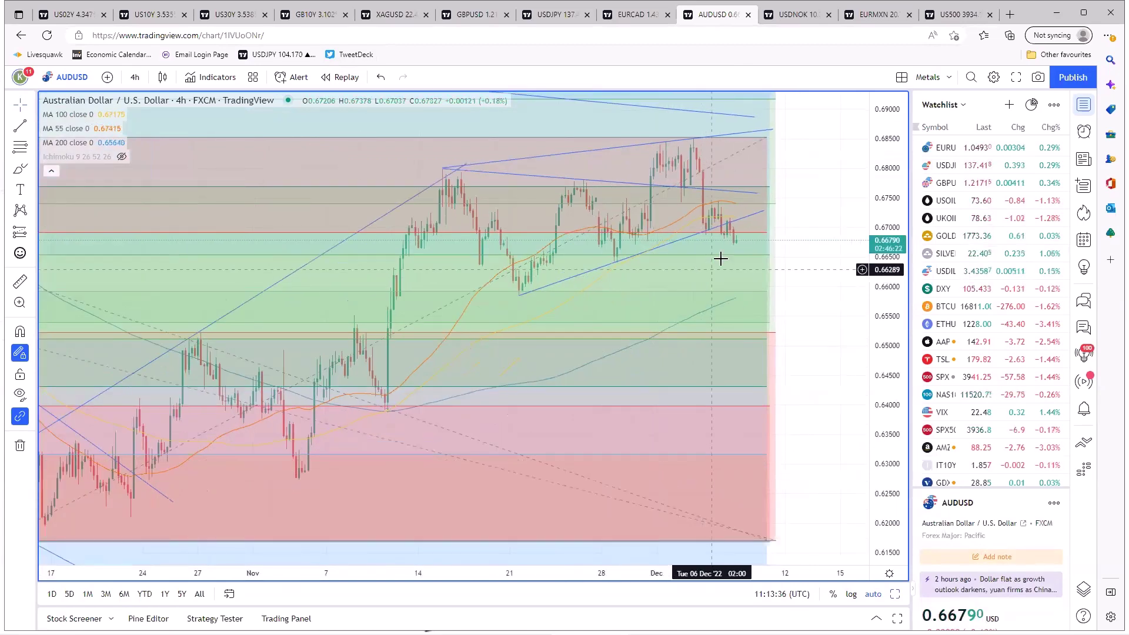
pyautogui.click(731, 224)
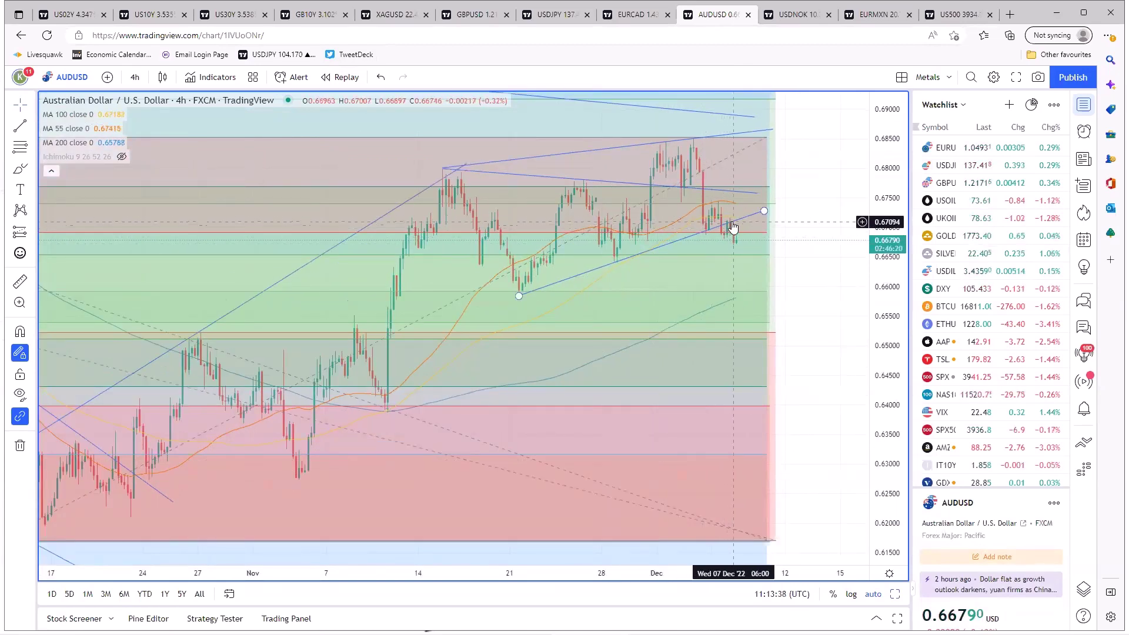
pyautogui.press('Escape')
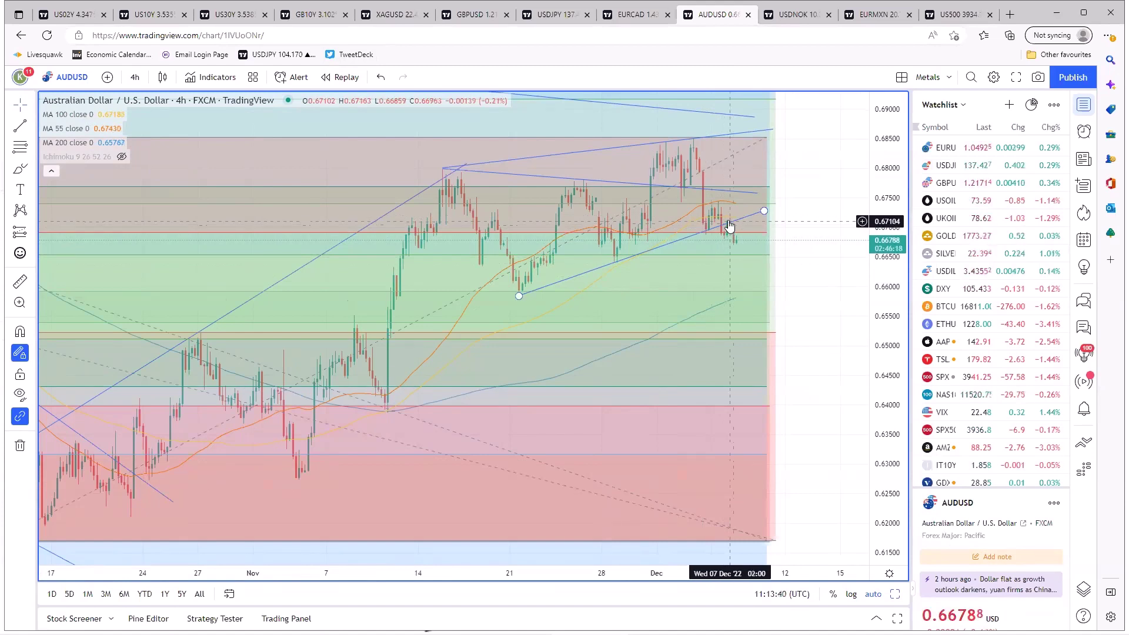
pyautogui.click(732, 226)
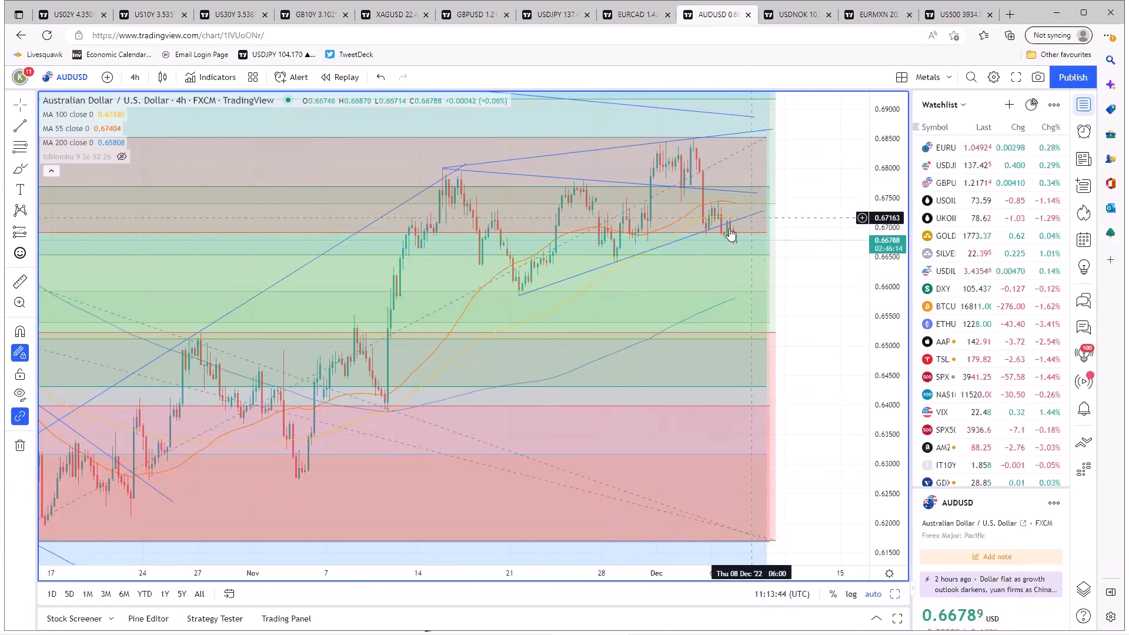
pyautogui.press('Escape')
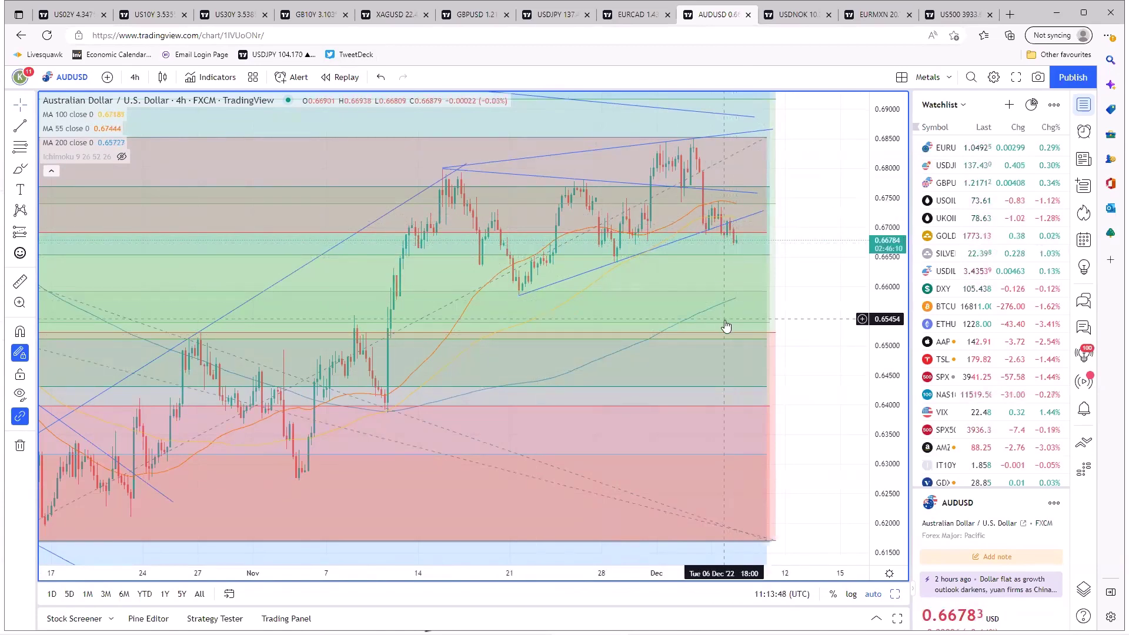
pyautogui.scroll(-3, 725, 346)
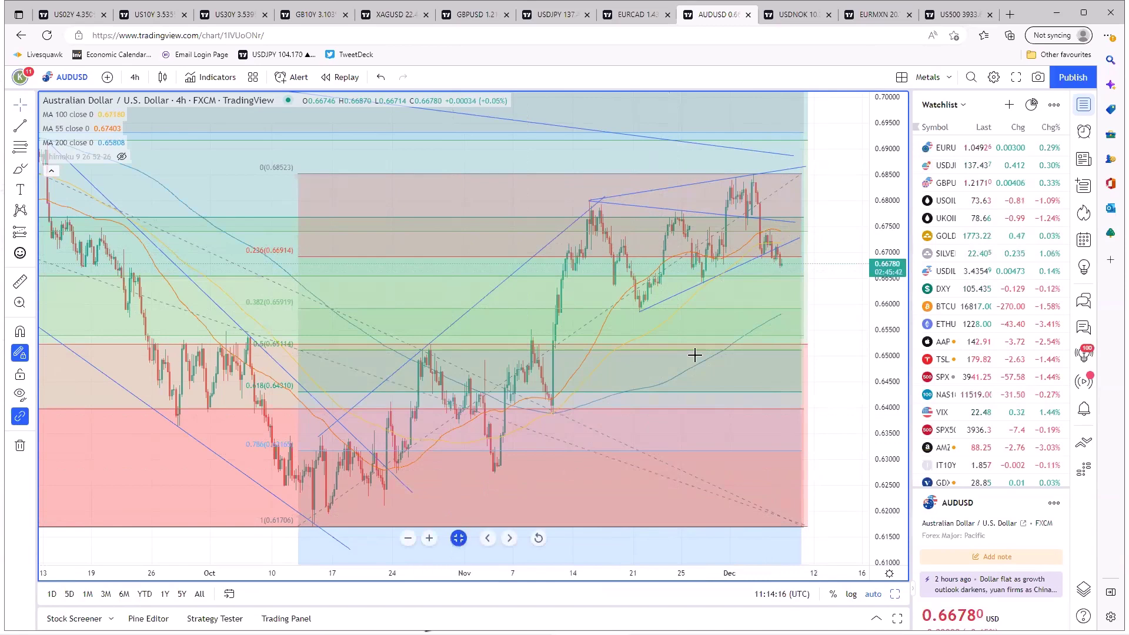
pyautogui.hotkey('alt', 'Return')
# Maximize the NZDUSD 4-hour chart and zoom in and out along its time axis.
pyautogui.click(676, 306)
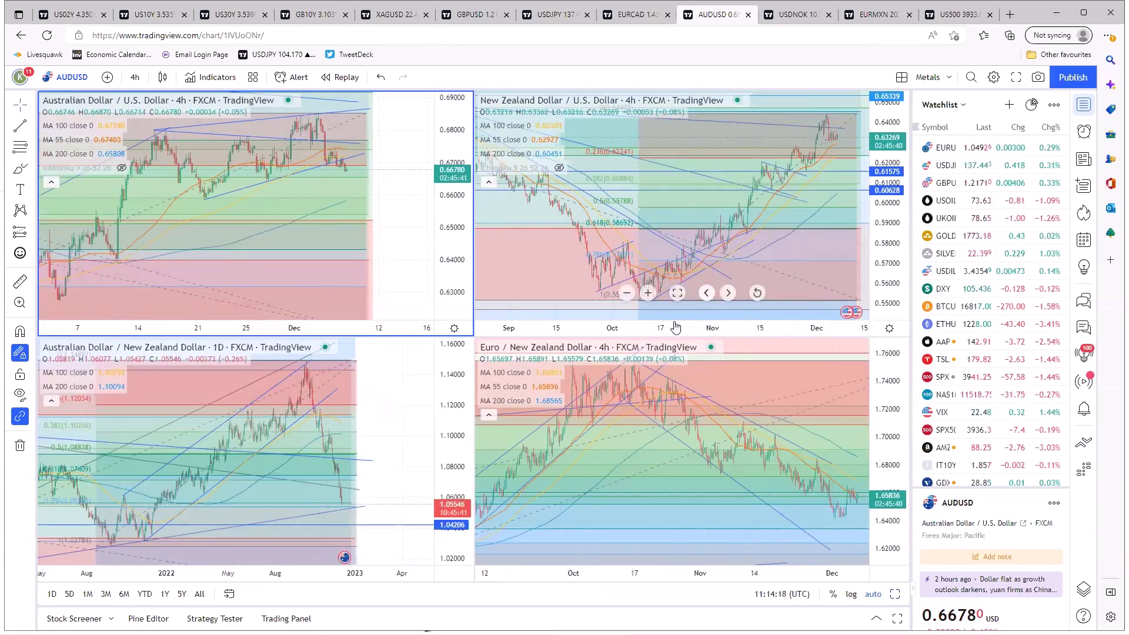
pyautogui.hotkey('alt', 'Return')
pyautogui.scroll(4, 296, 434)
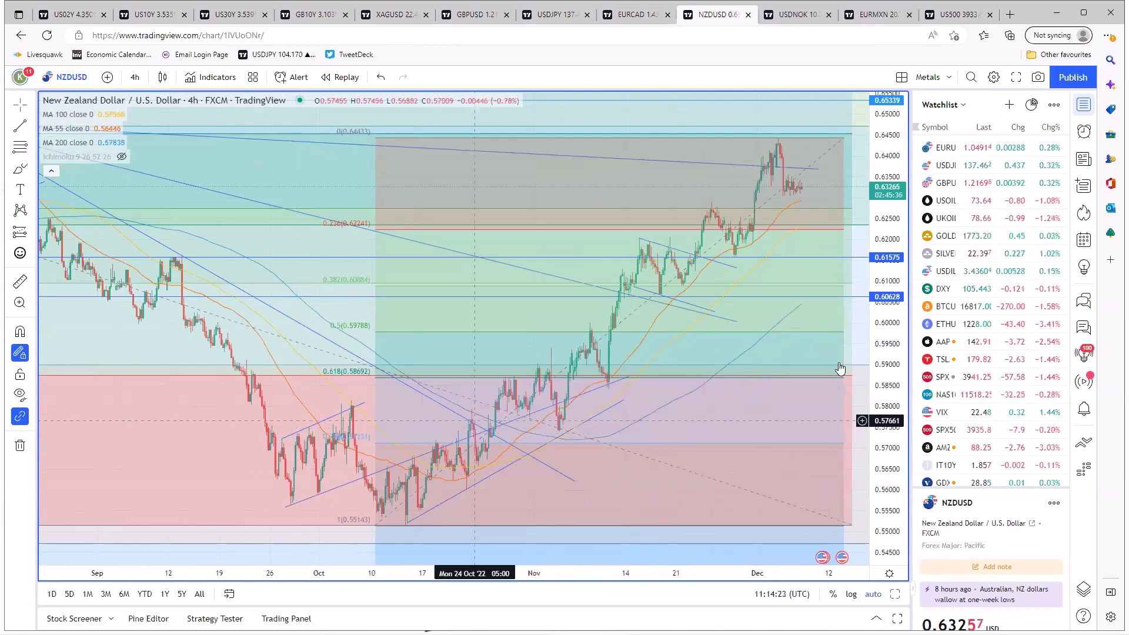
pyautogui.scroll(-3, 708, 456)
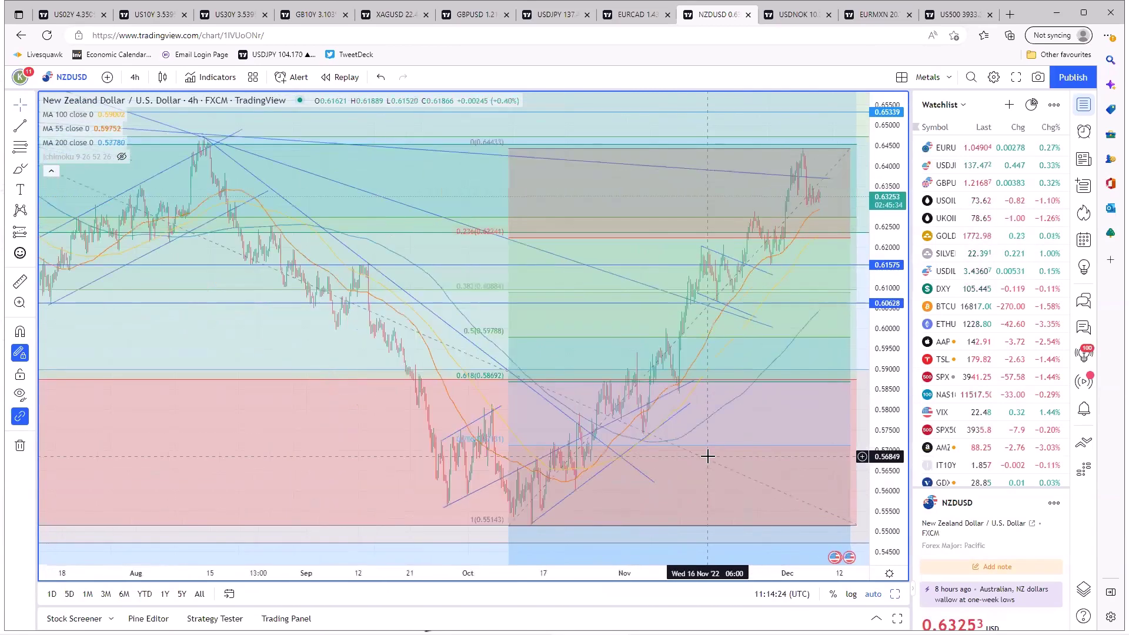
pyautogui.scroll(1, 708, 457)
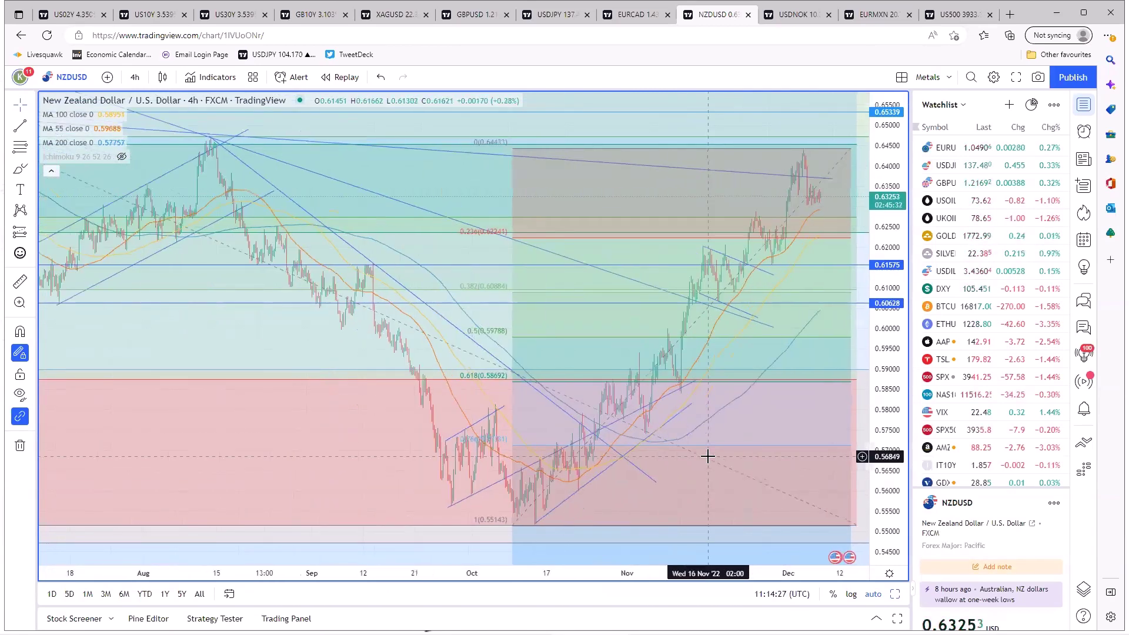
pyautogui.scroll(1, 708, 457)
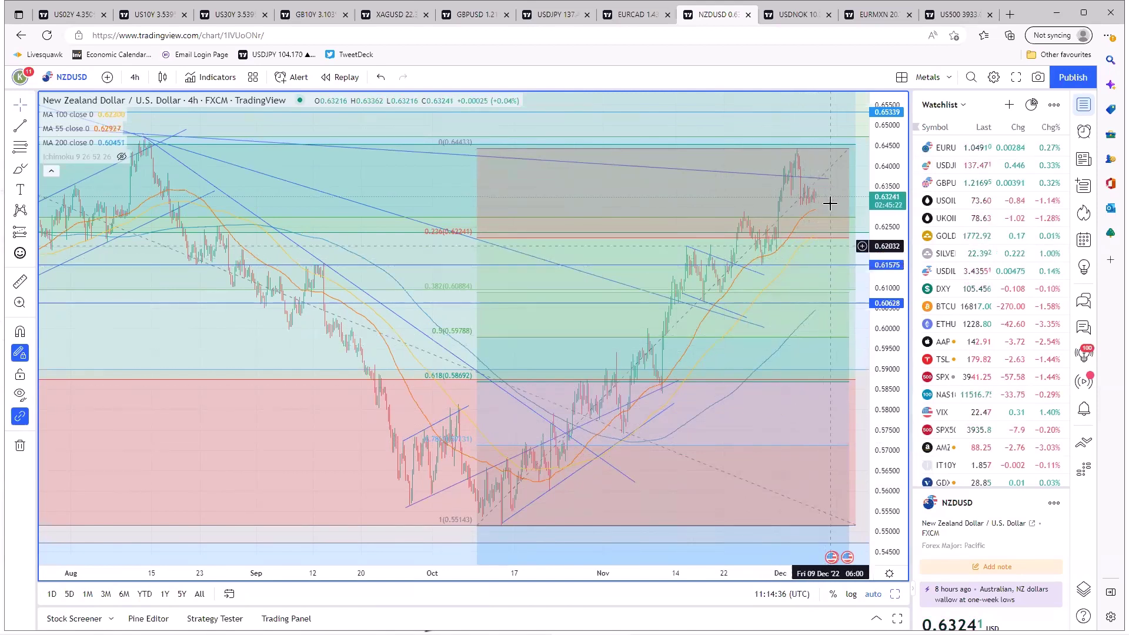
# Draw a horizontal price line on NZDUSD at 0.62900 and raise it to about 0.63233.
pyautogui.click(32, 130)
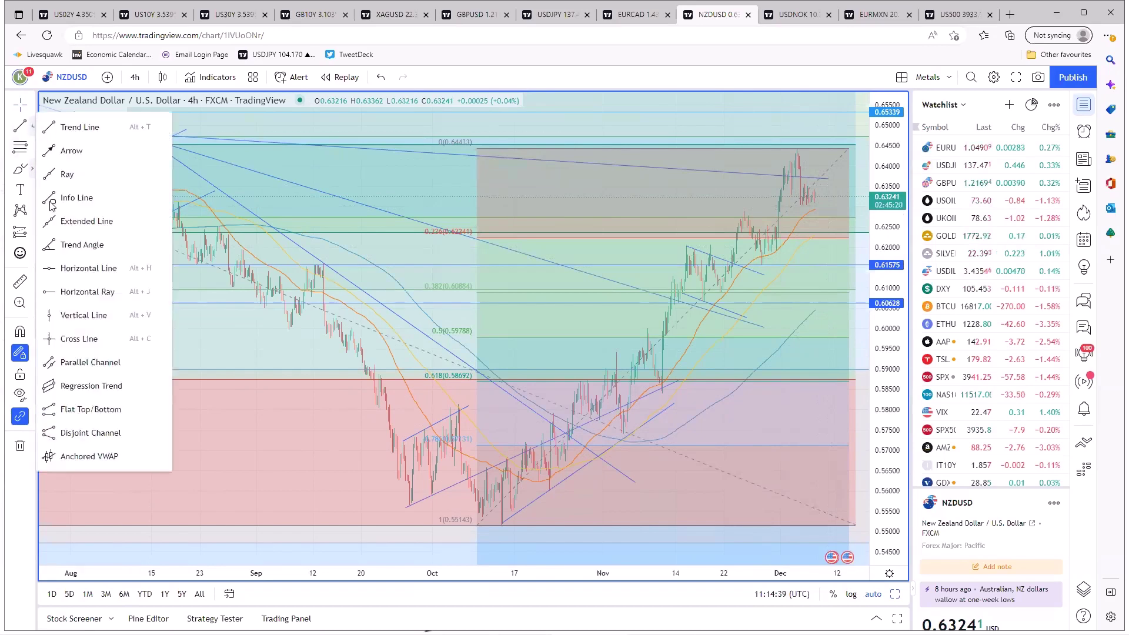
pyautogui.click(88, 266)
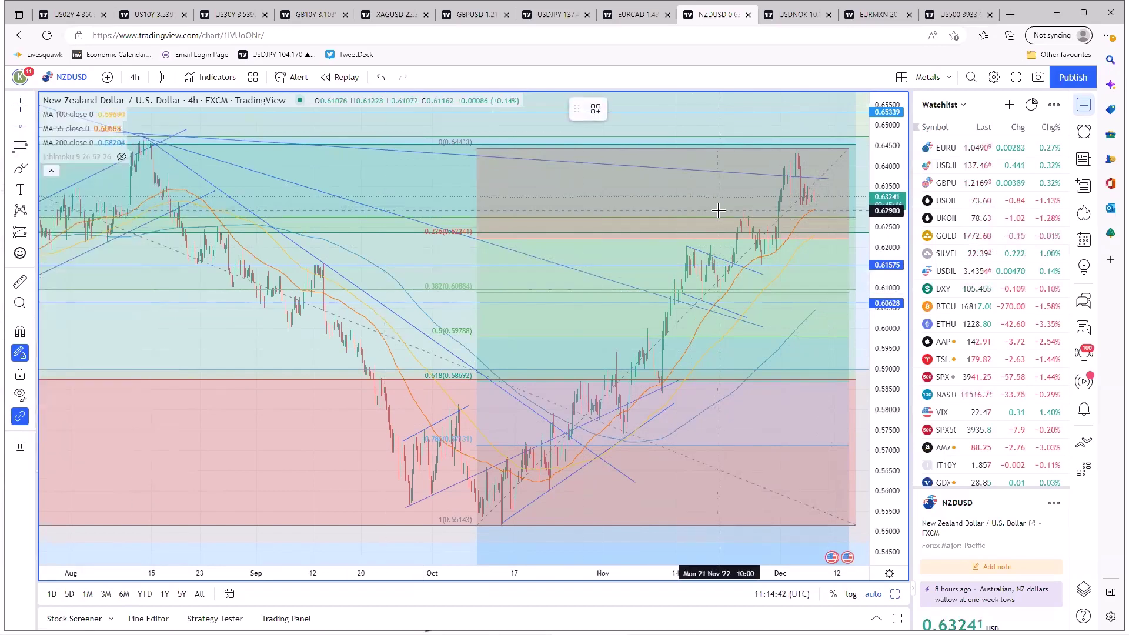
pyautogui.click(719, 210)
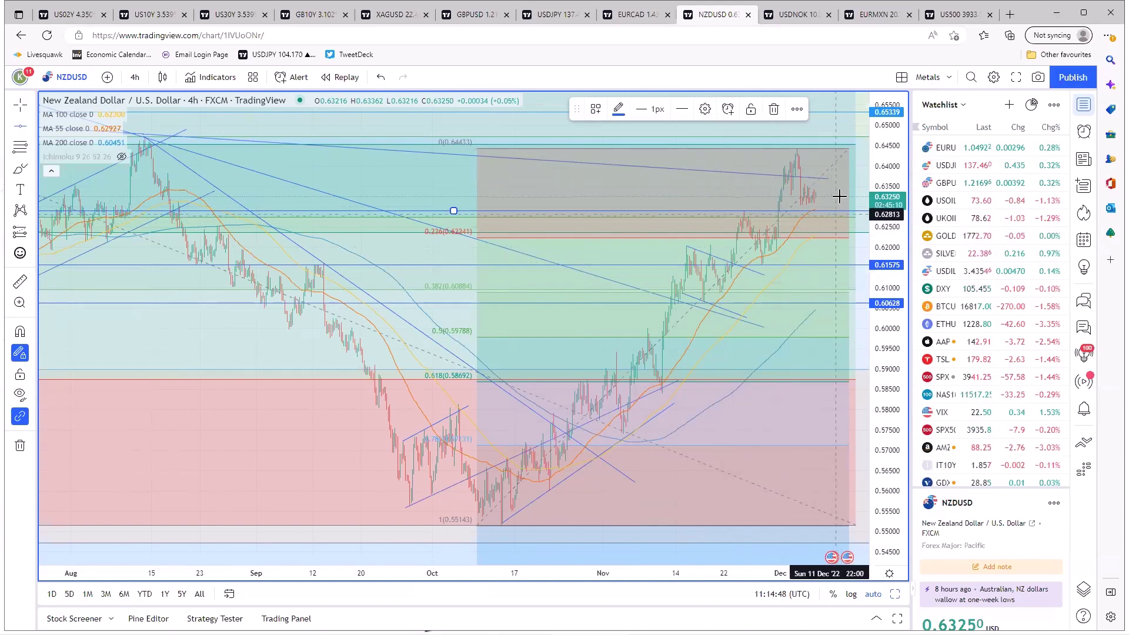
pyautogui.moveTo(840, 197); pyautogui.dragTo(835, 197)
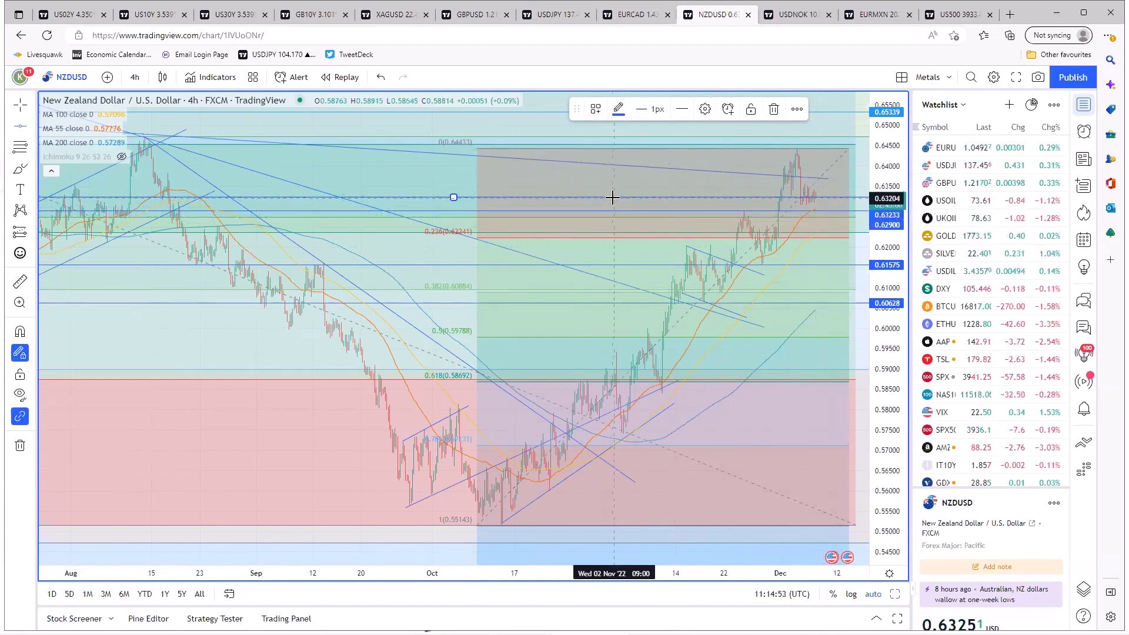
# Remove the 0.63233 horizontal line and select the remaining 0.62900 level.
pyautogui.rightClick(454, 196)
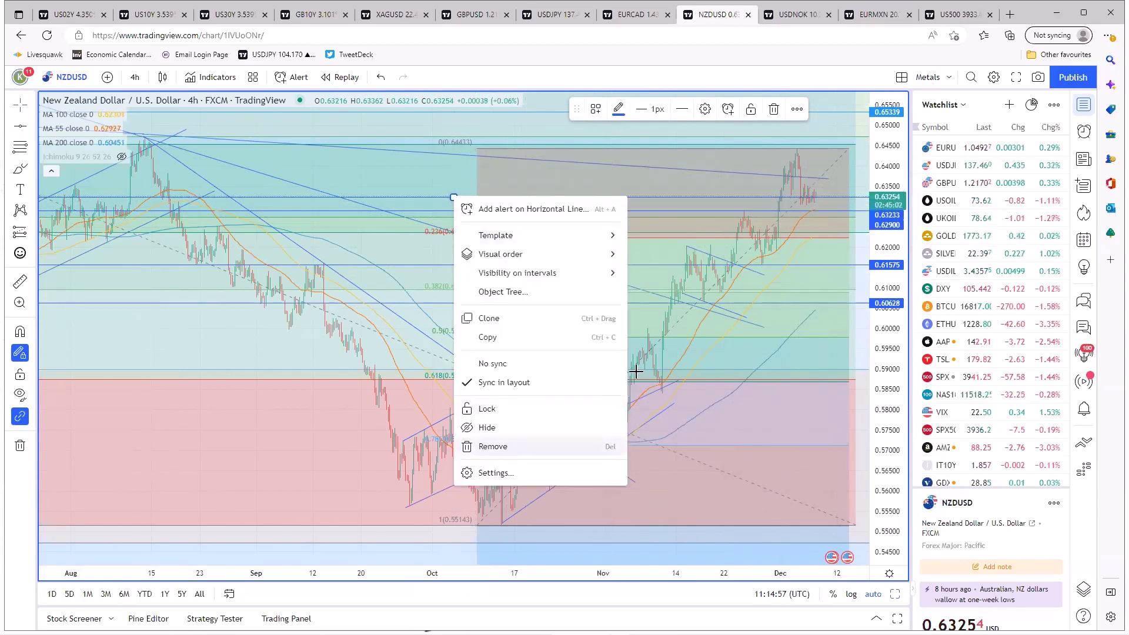
pyautogui.click(488, 447)
pyautogui.click(841, 210)
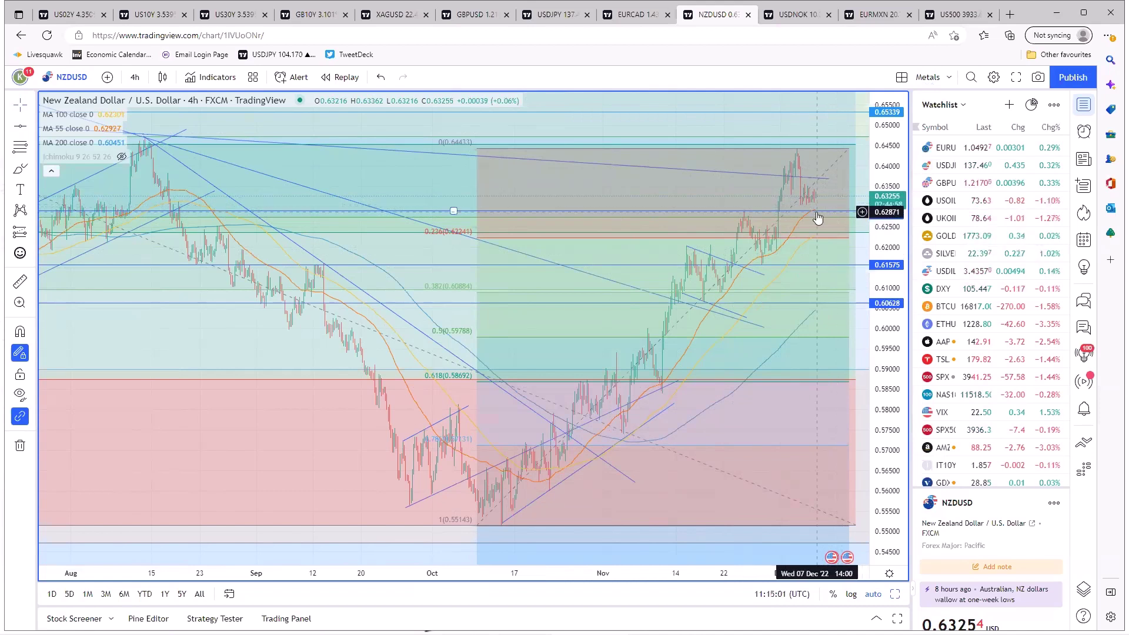
pyautogui.click(829, 212)
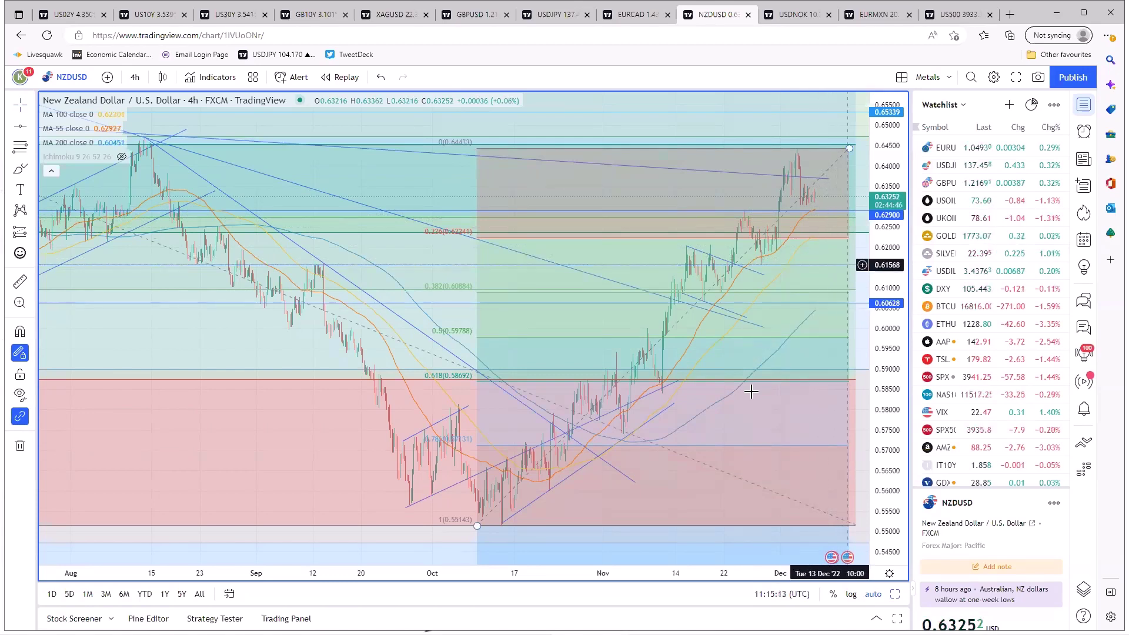
# Restore the maximized NZDUSD chart to the four-chart grid with AUDUSD, AUDNZD and EURNZD.
pyautogui.moveTo(462, 538)
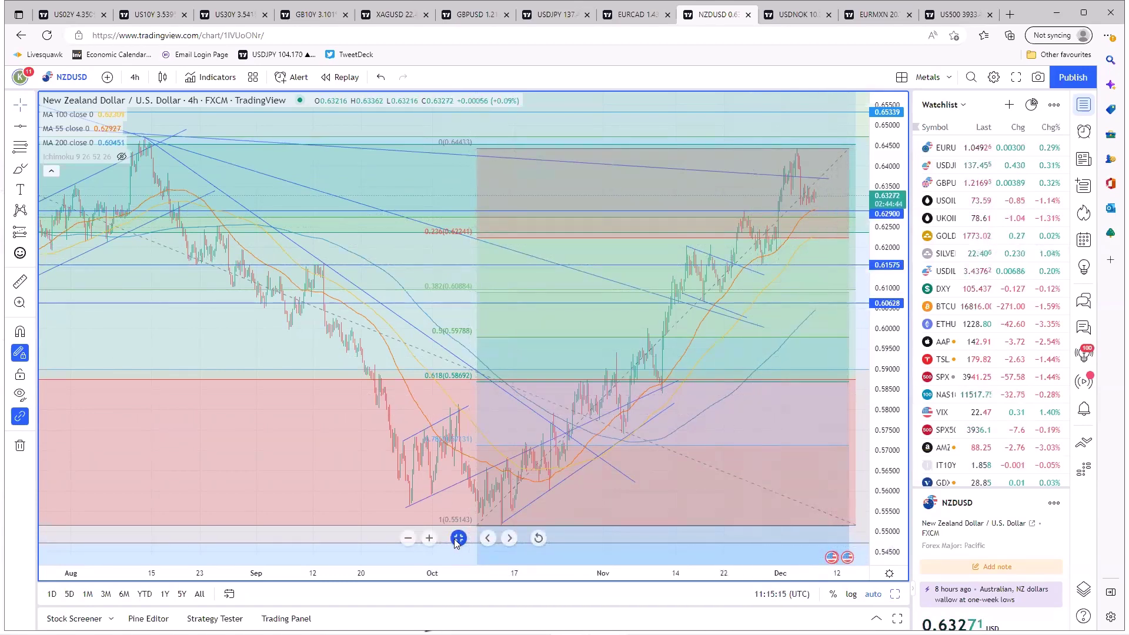
pyautogui.hotkey('alt', 'Return')
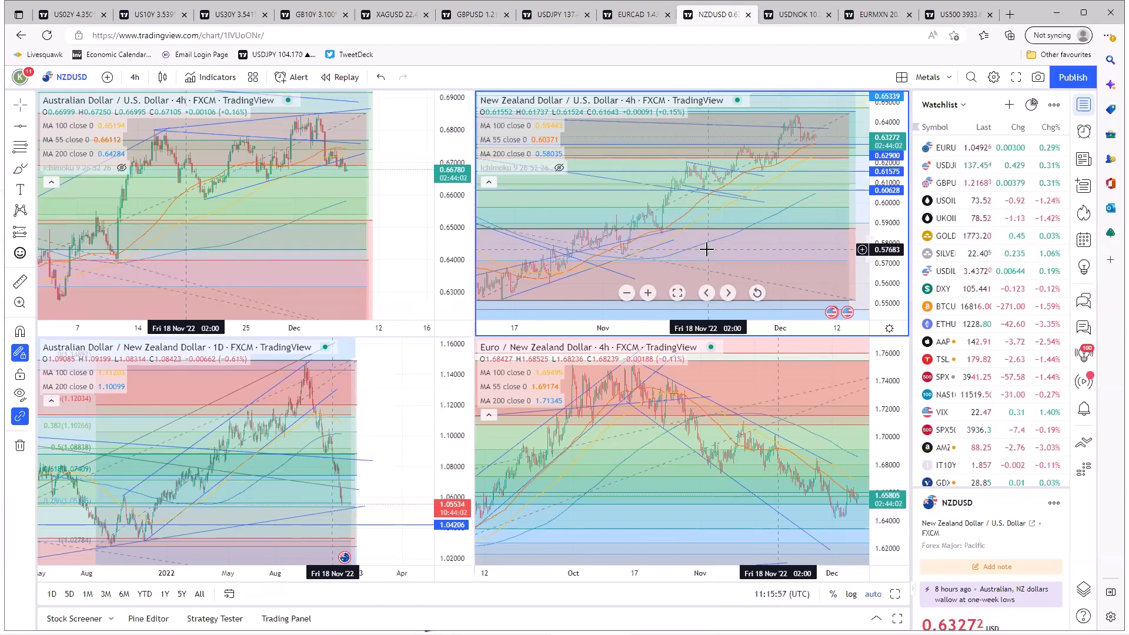
# Enlarge the NZDUSD chart to fill the layout and zoom through its time axis.
pyautogui.click(678, 293)
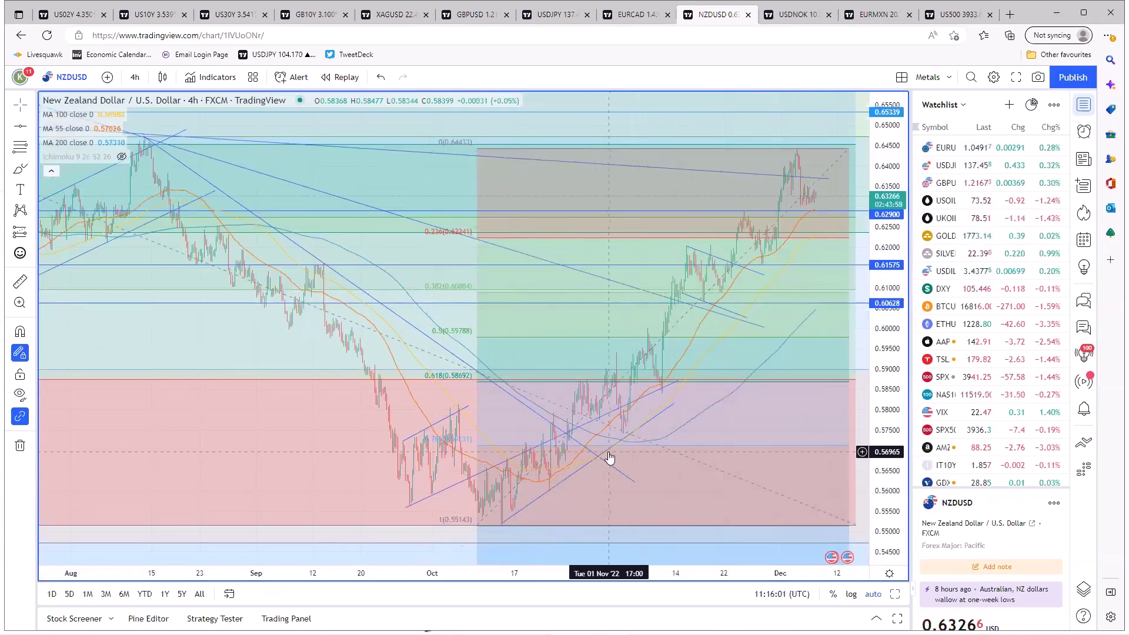
pyautogui.scroll(4, 409, 277)
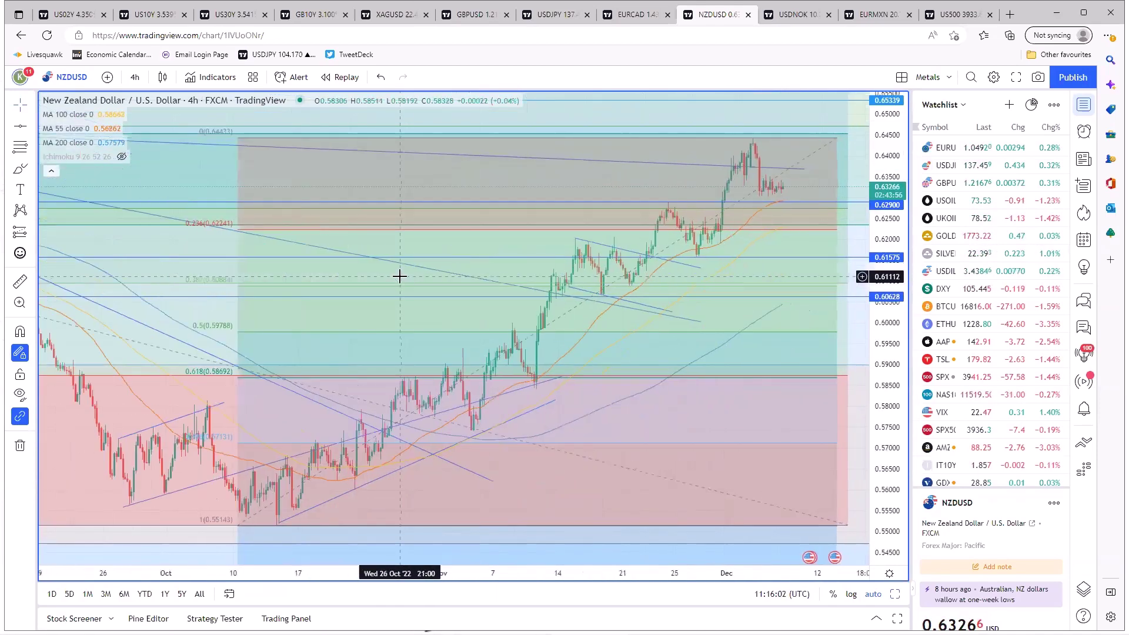
pyautogui.scroll(2, 399, 276)
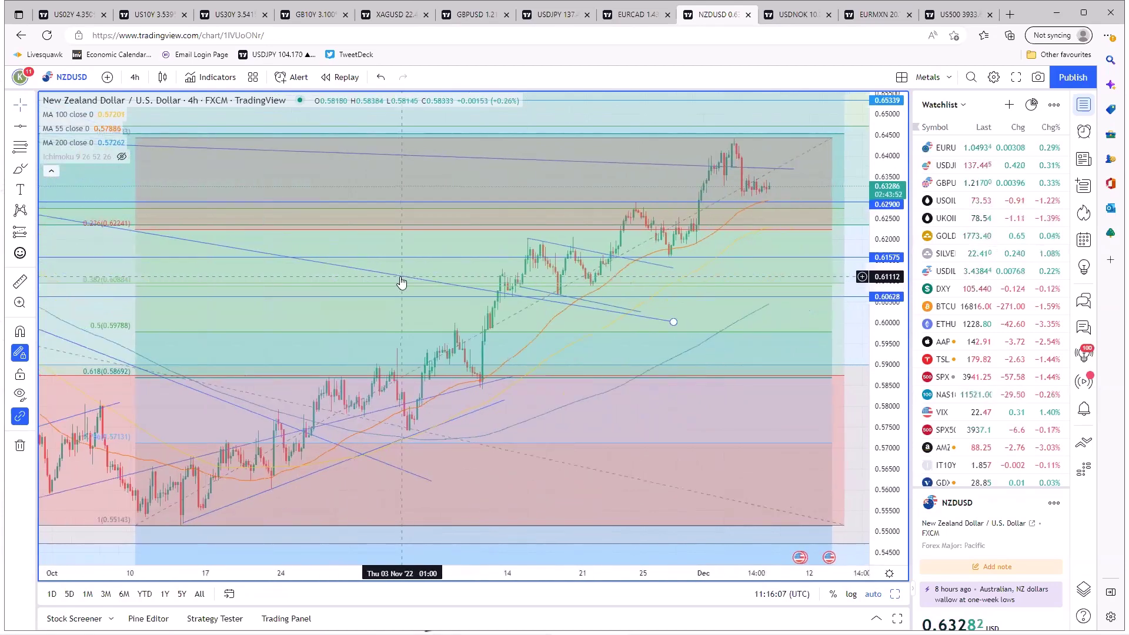
pyautogui.scroll(-3, 422, 247)
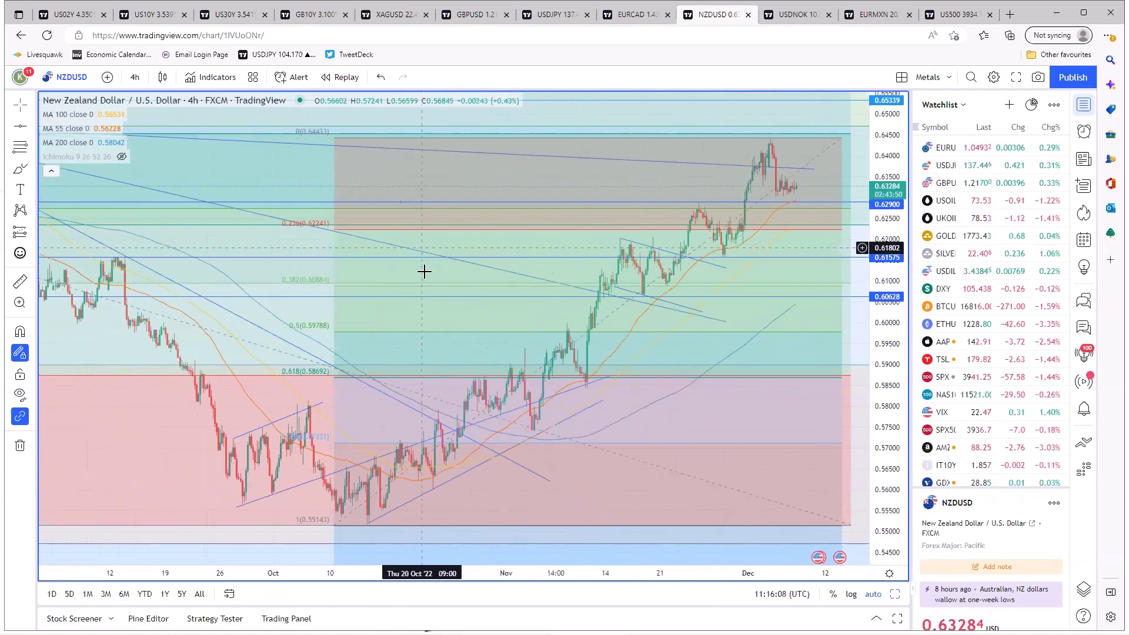
pyautogui.scroll(-1, 424, 271)
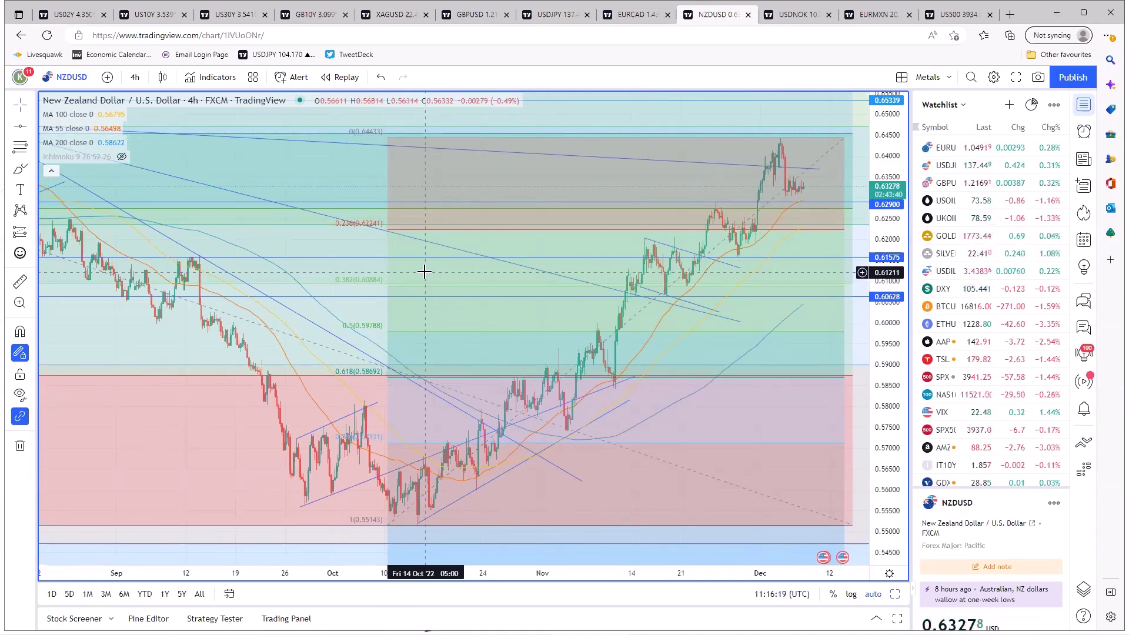
pyautogui.scroll(-5, 424, 271)
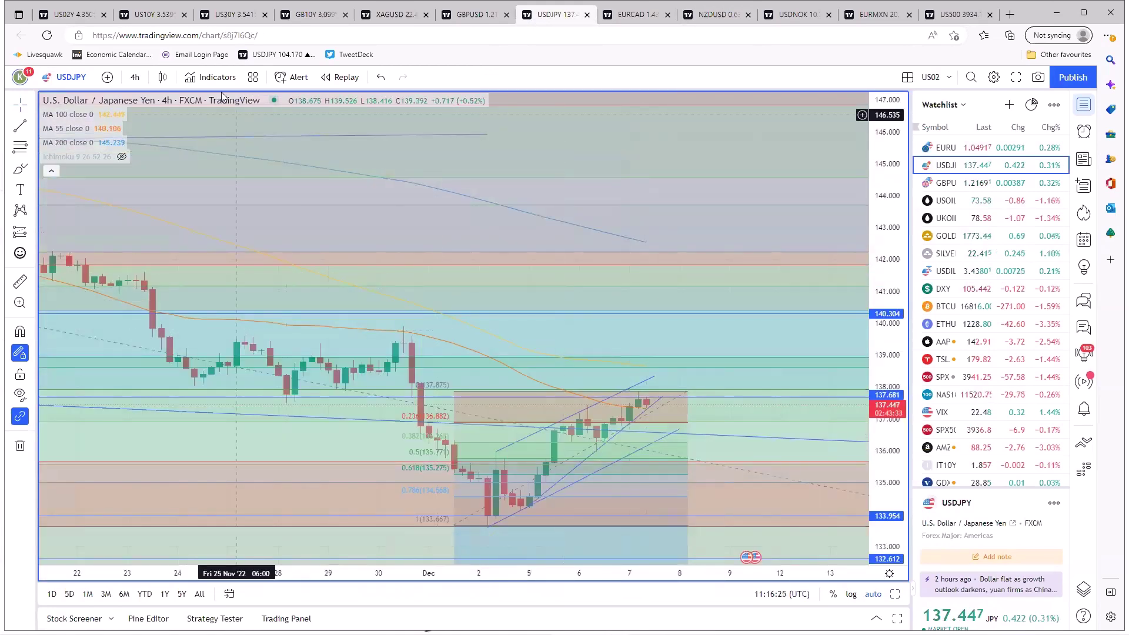
# Switch USDJPY to 1-week candles and zoom out to review several years of history.
pyautogui.click(135, 77)
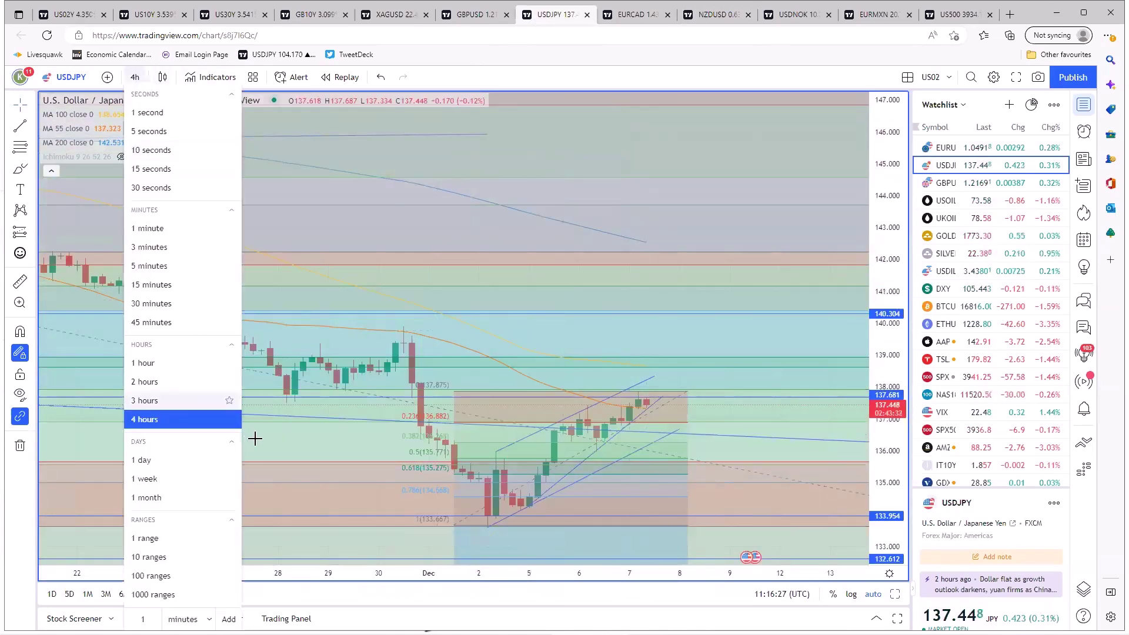
pyautogui.click(176, 479)
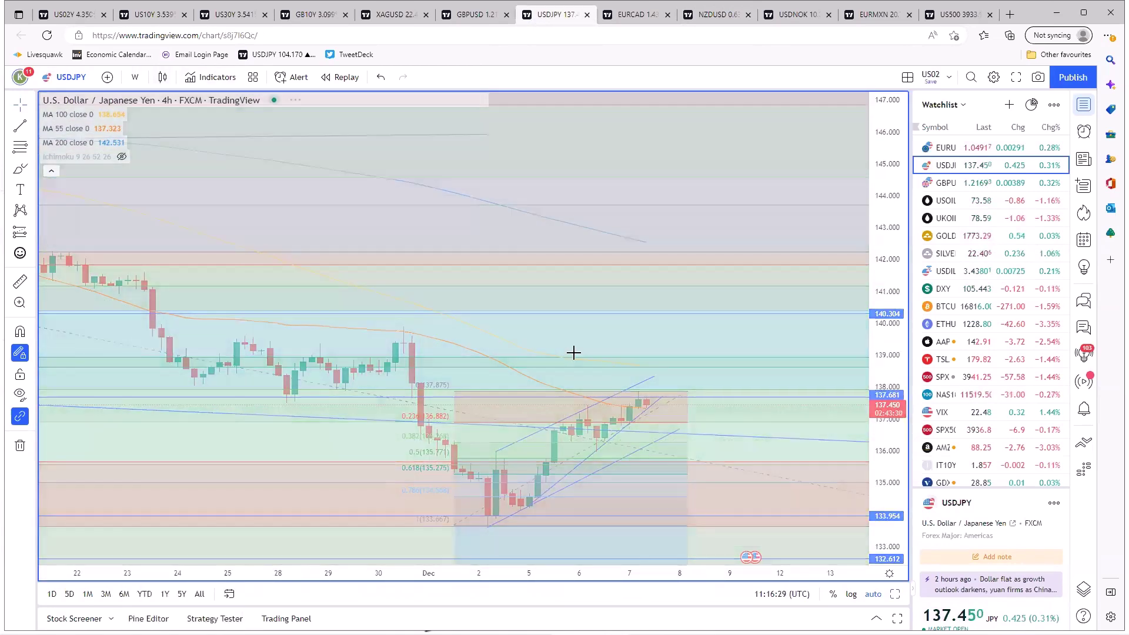
pyautogui.scroll(-10, 612, 397)
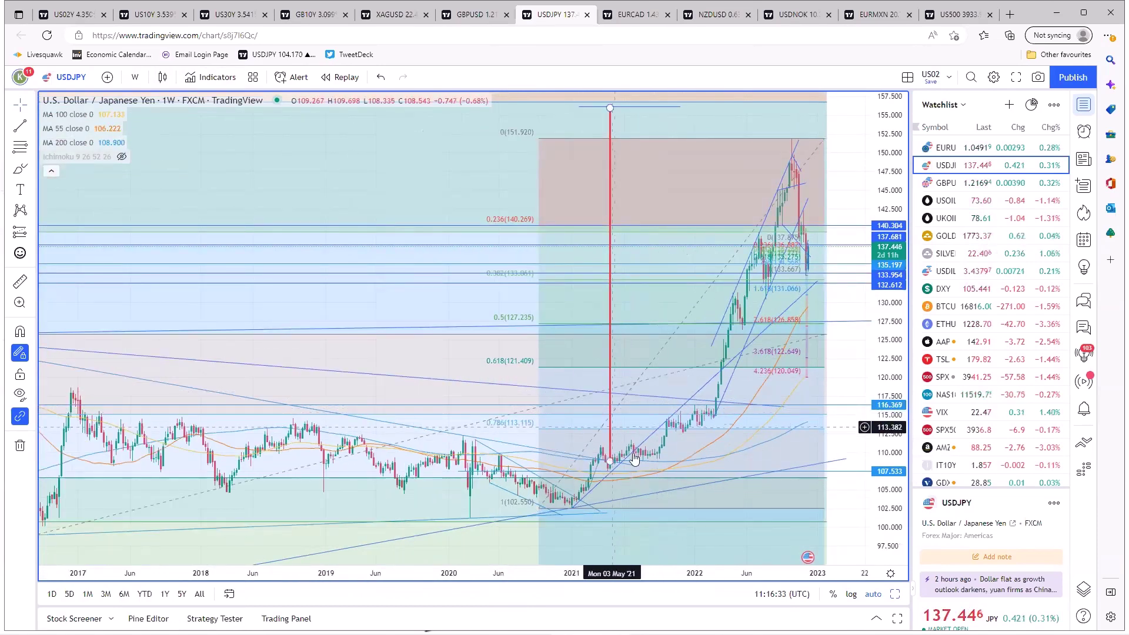
pyautogui.scroll(-5, 747, 443)
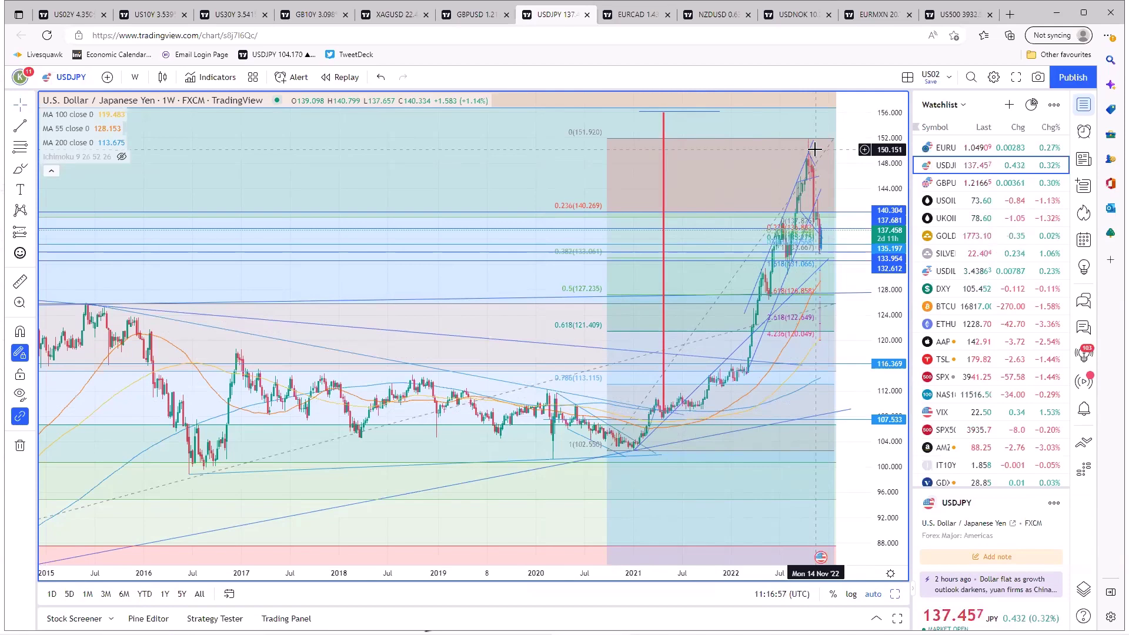
pyautogui.scroll(5, 750, 459)
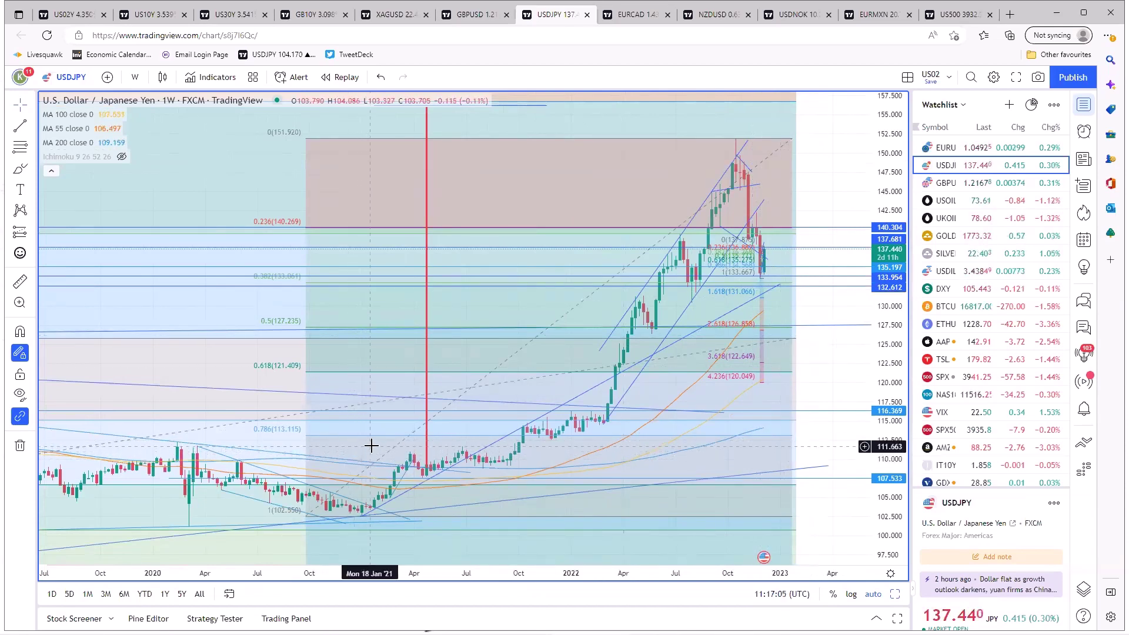
pyautogui.scroll(-5, 469, 431)
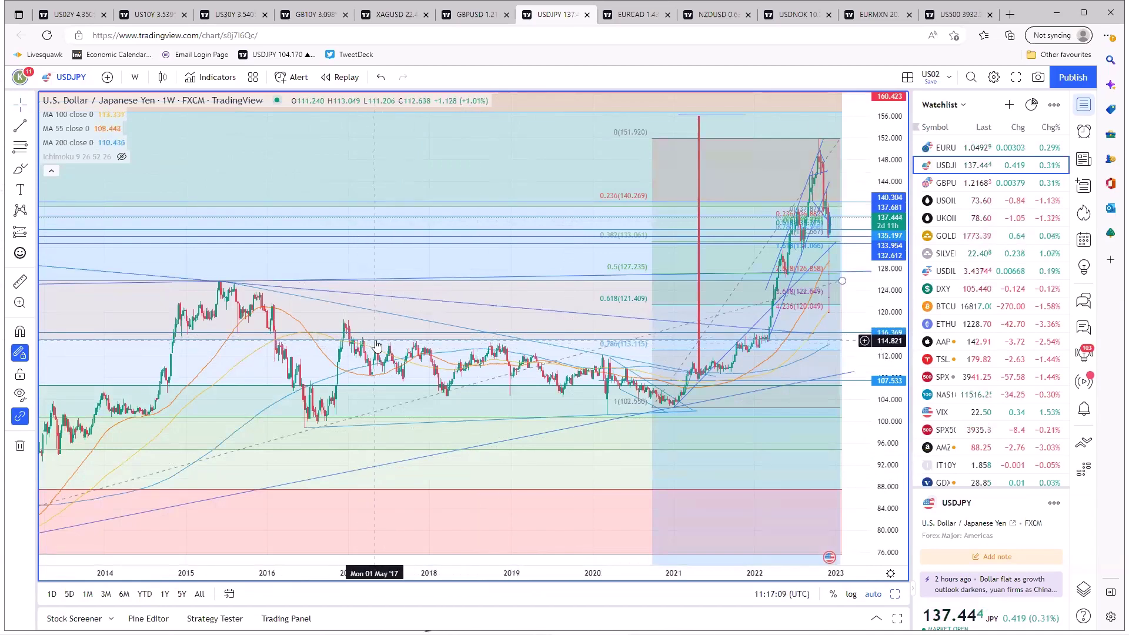
pyautogui.scroll(2, 515, 488)
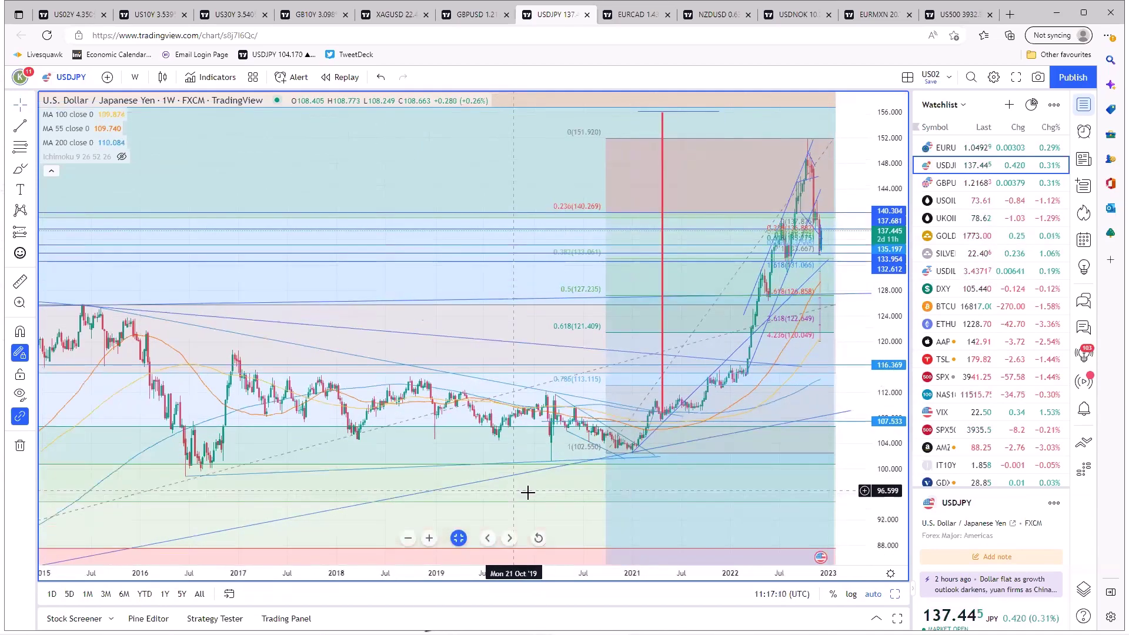
pyautogui.scroll(1, 528, 493)
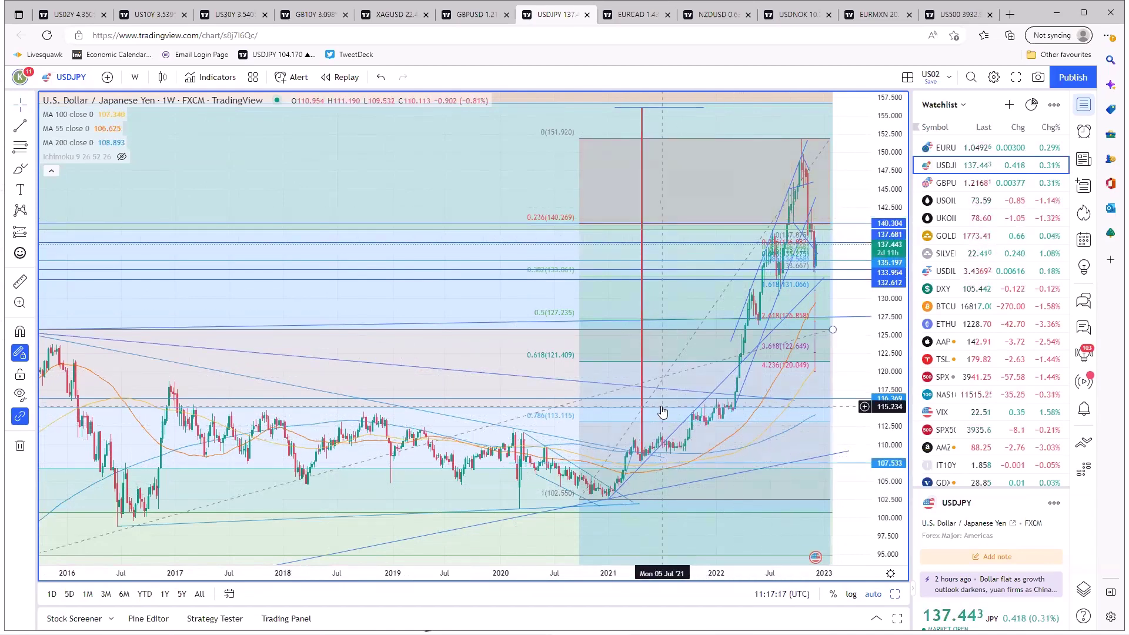
pyautogui.scroll(2, 662, 411)
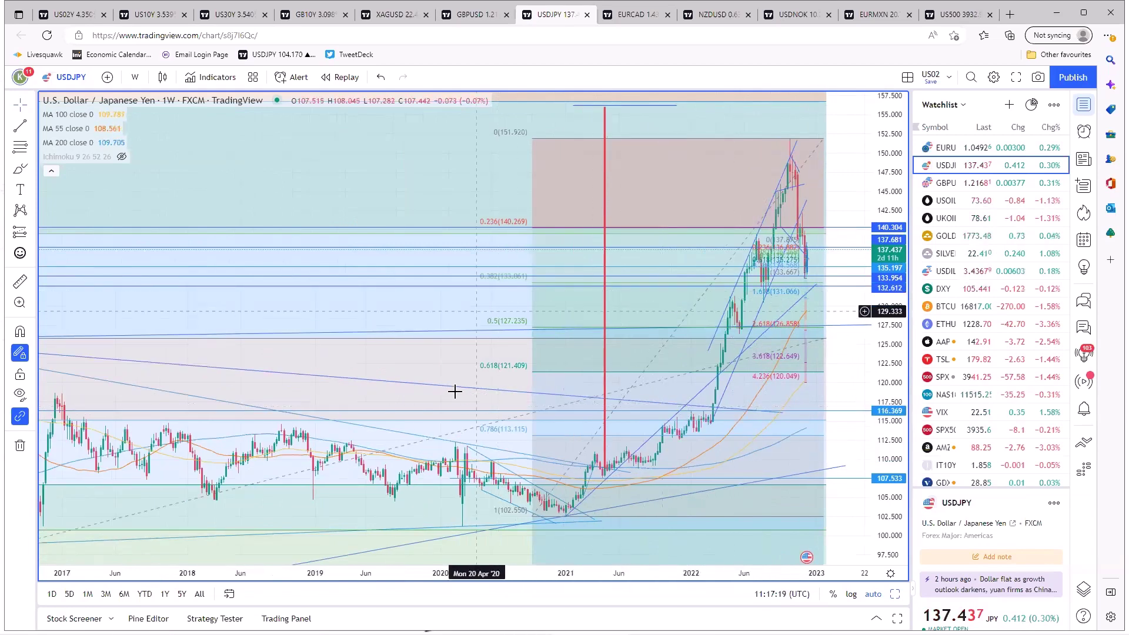
pyautogui.moveTo(458, 541)
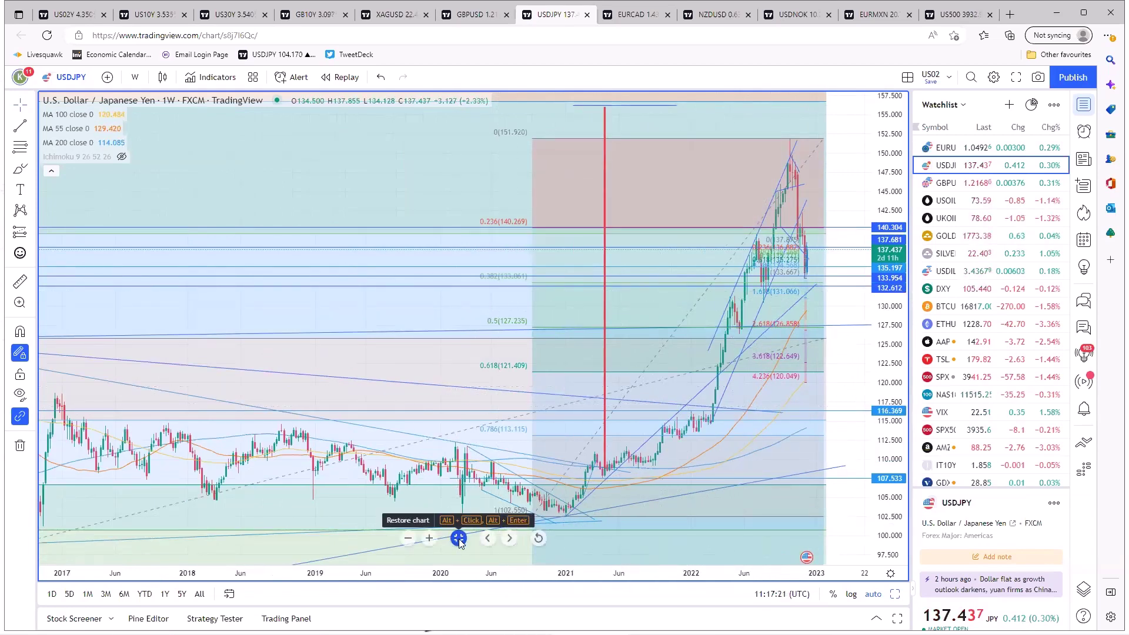
pyautogui.click(458, 538)
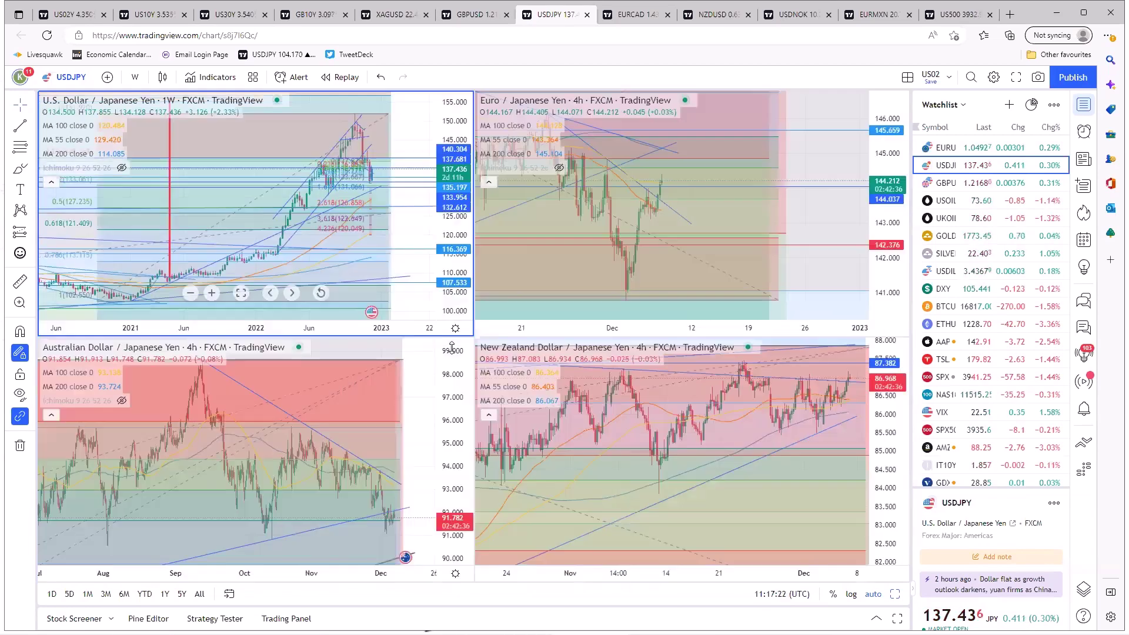
pyautogui.scroll(-3, 247, 216)
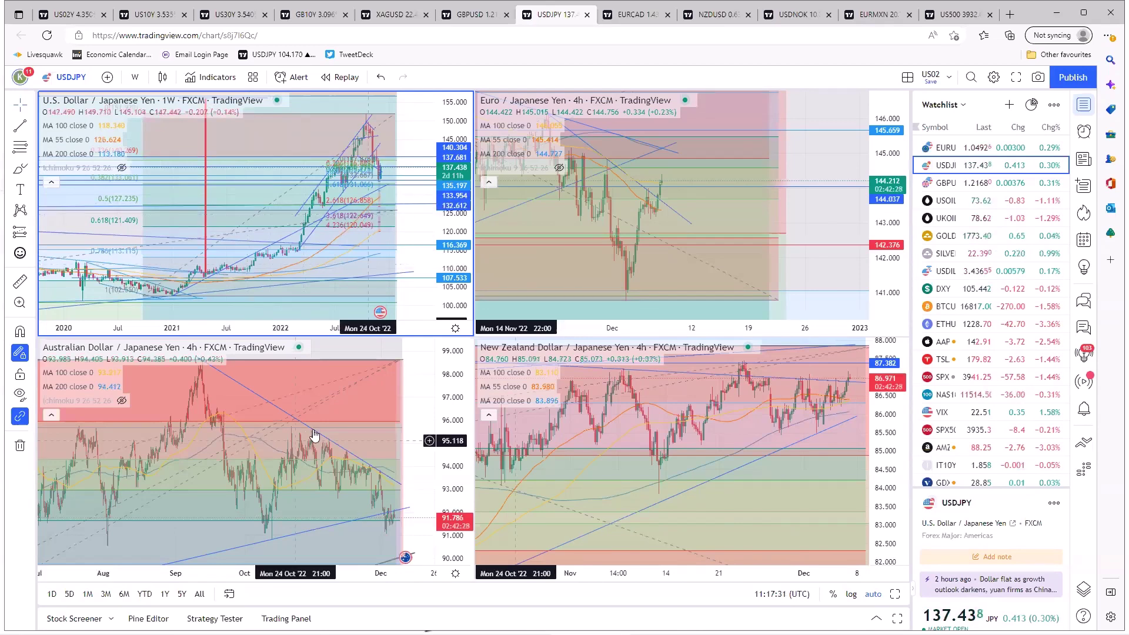
pyautogui.moveTo(274, 529)
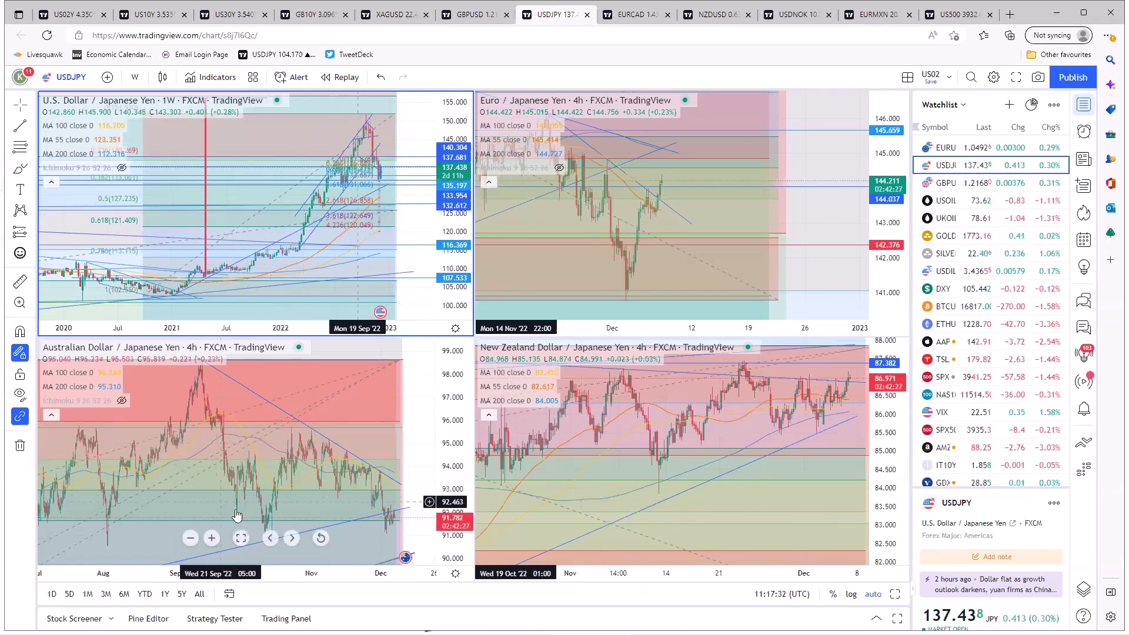
pyautogui.doubleClick(273, 529)
pyautogui.scroll(-4, 643, 364)
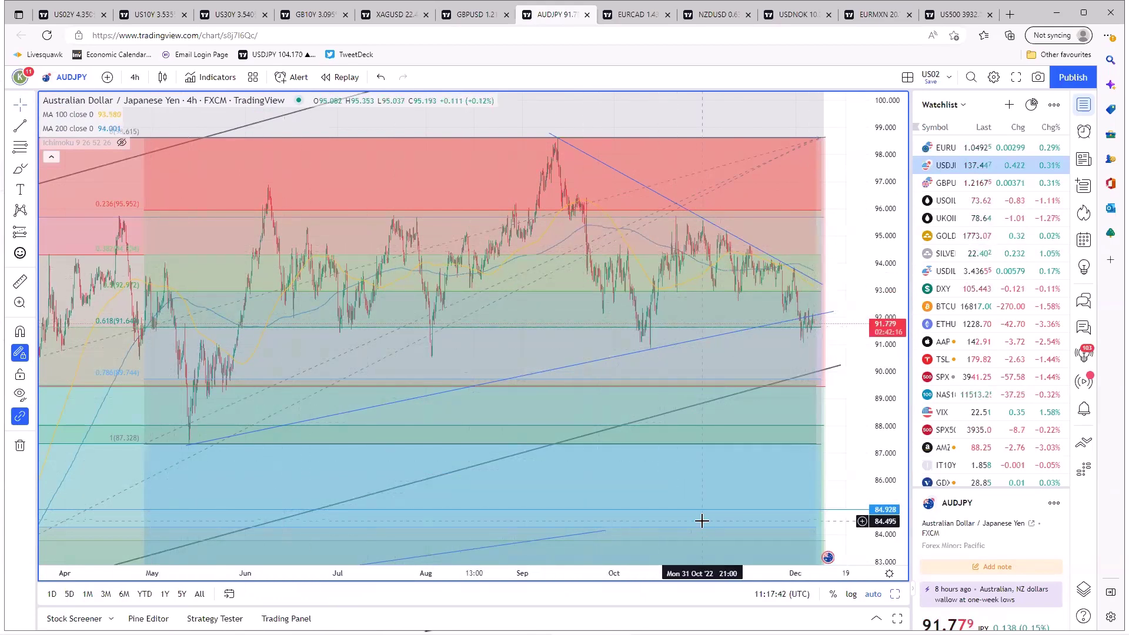
pyautogui.scroll(-4, 716, 323)
pyautogui.scroll(4, 714, 421)
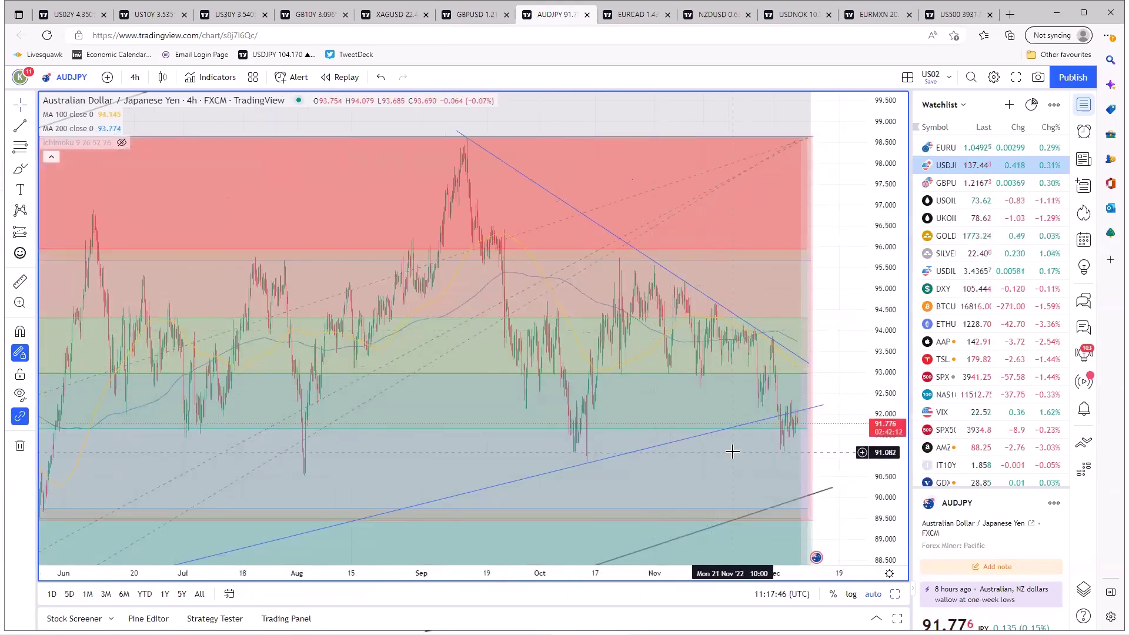
pyautogui.scroll(-2, 735, 459)
pyautogui.scroll(-5, 737, 462)
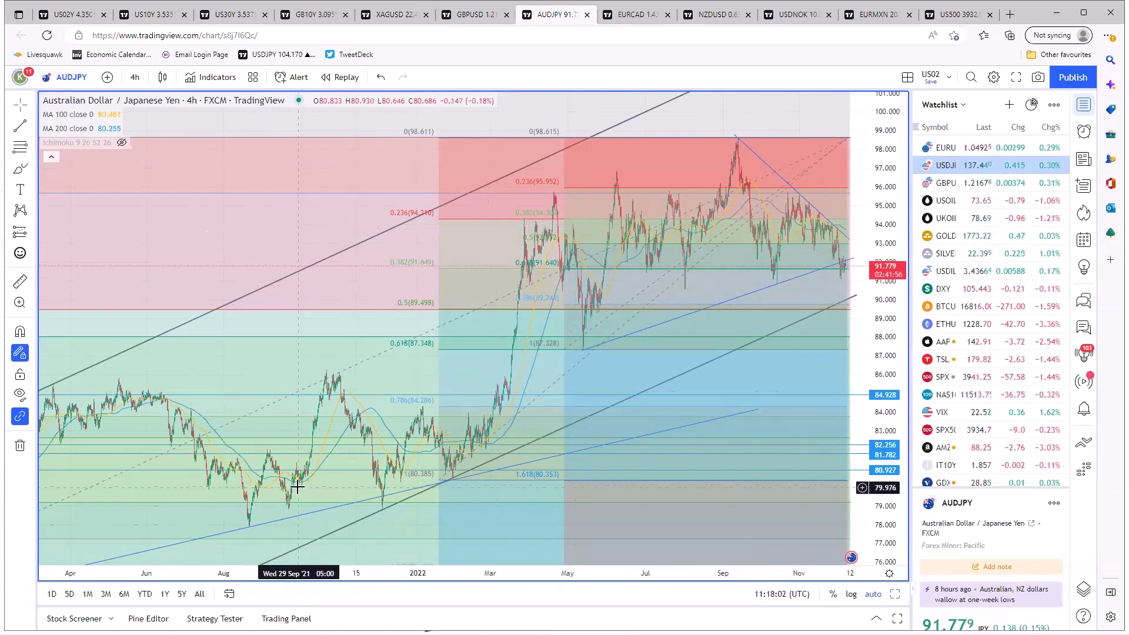
pyautogui.scroll(5, 297, 487)
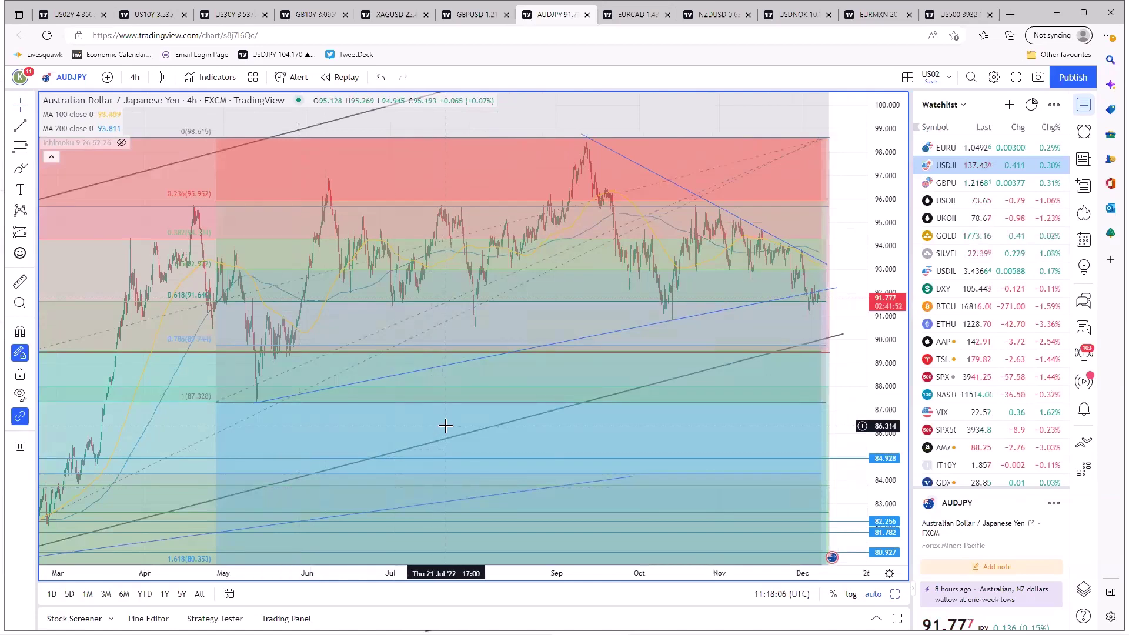
pyautogui.scroll(-3, 577, 340)
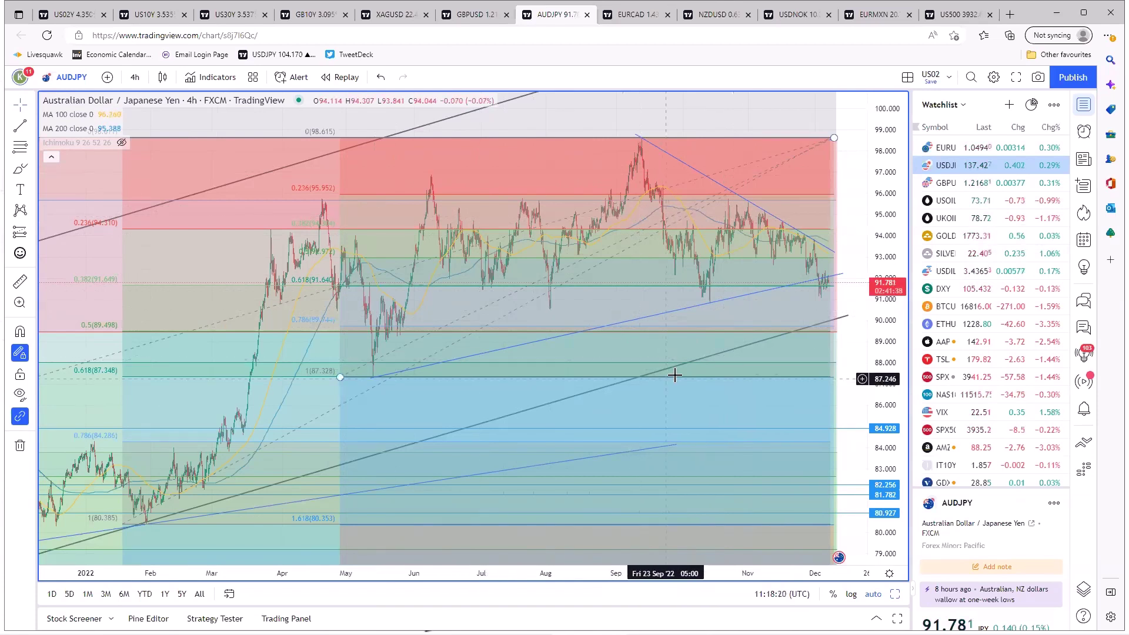
pyautogui.scroll(-3, 694, 411)
pyautogui.scroll(-3, 694, 413)
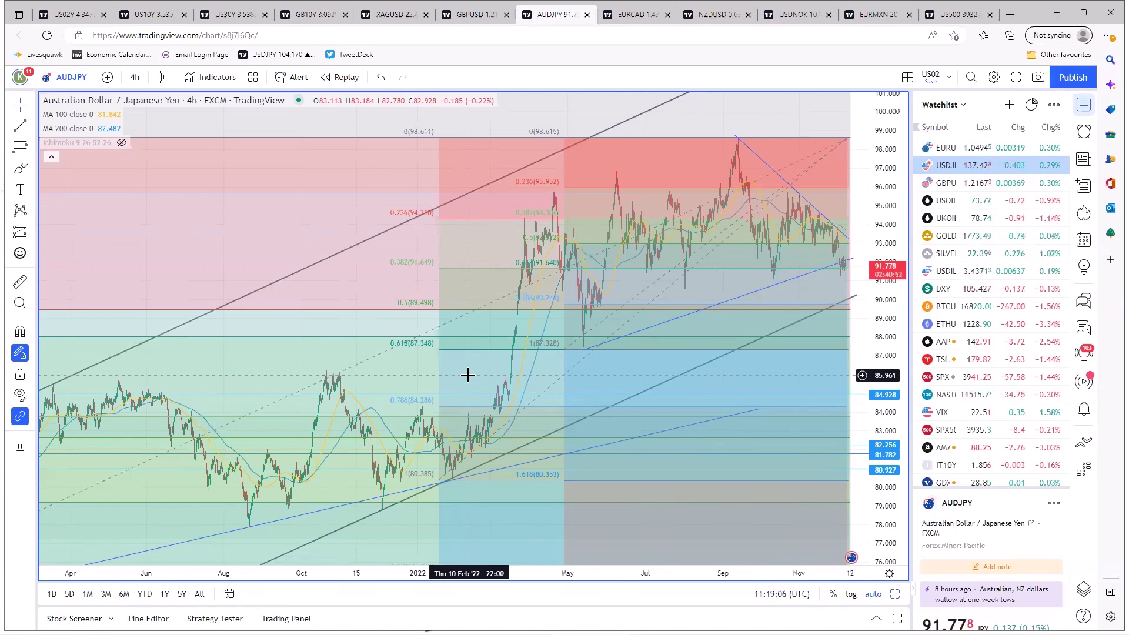
pyautogui.scroll(2, 468, 377)
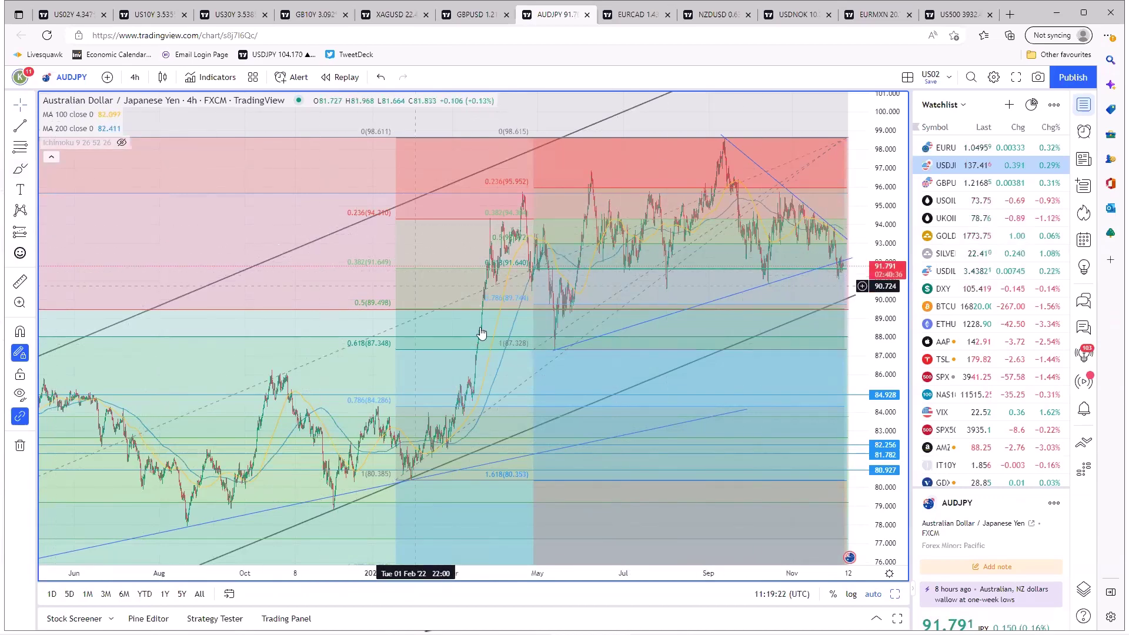
pyautogui.scroll(-1, 554, 363)
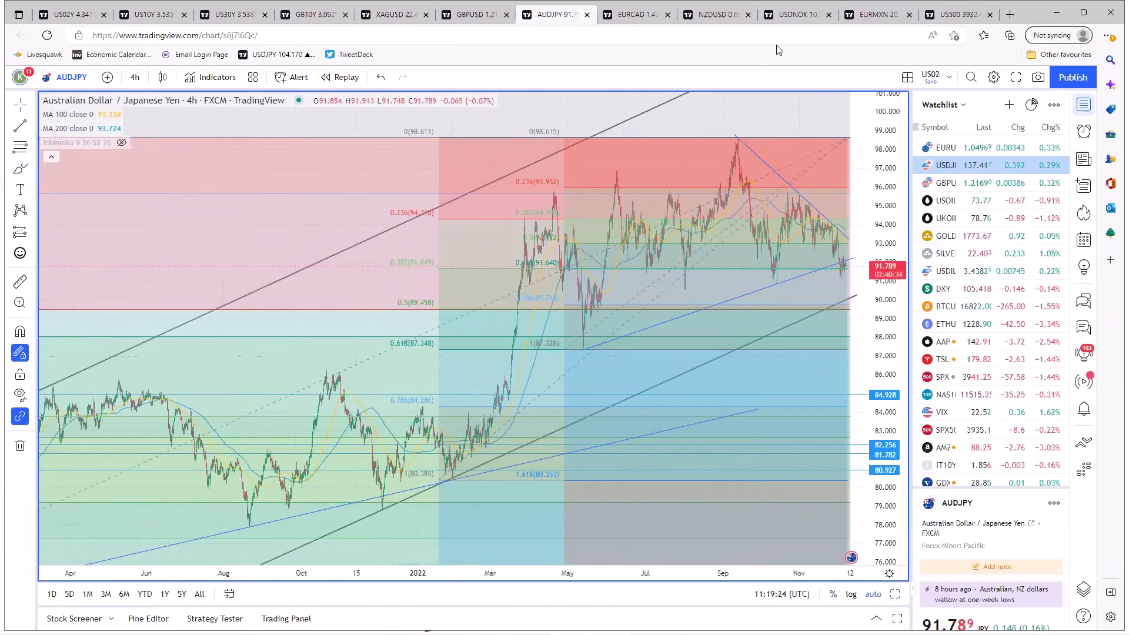
# Switch to the EURMXN layout, maximize the USDCNH 4h chart, and zoom through it.
pyautogui.click(888, 16)
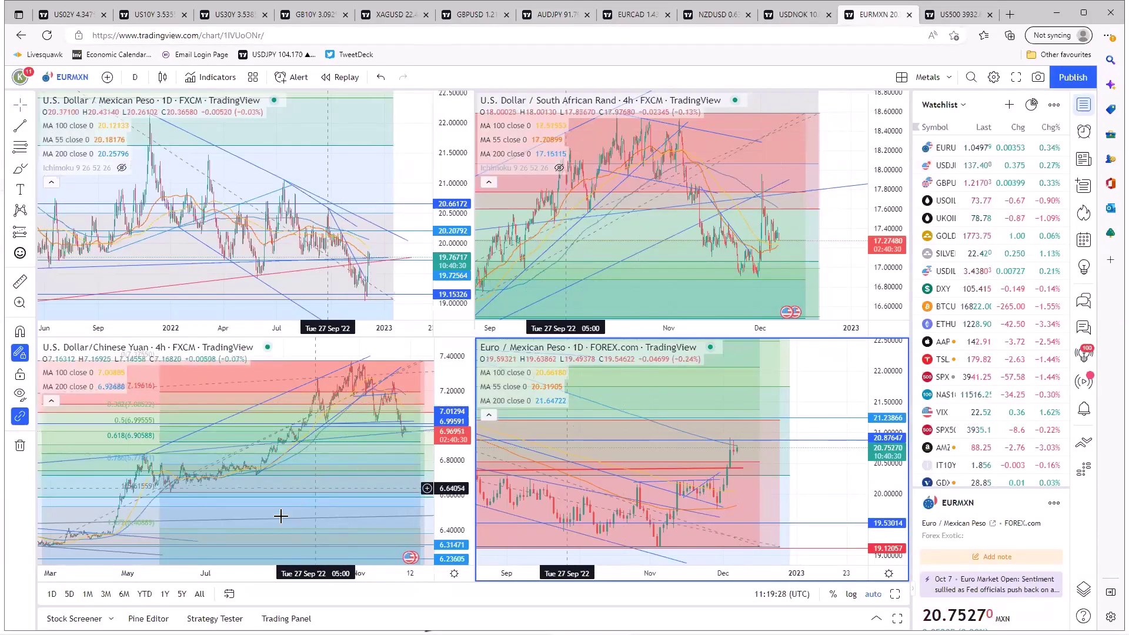
pyautogui.click(247, 459)
pyautogui.hotkey('alt', 'Return')
pyautogui.scroll(6, 658, 431)
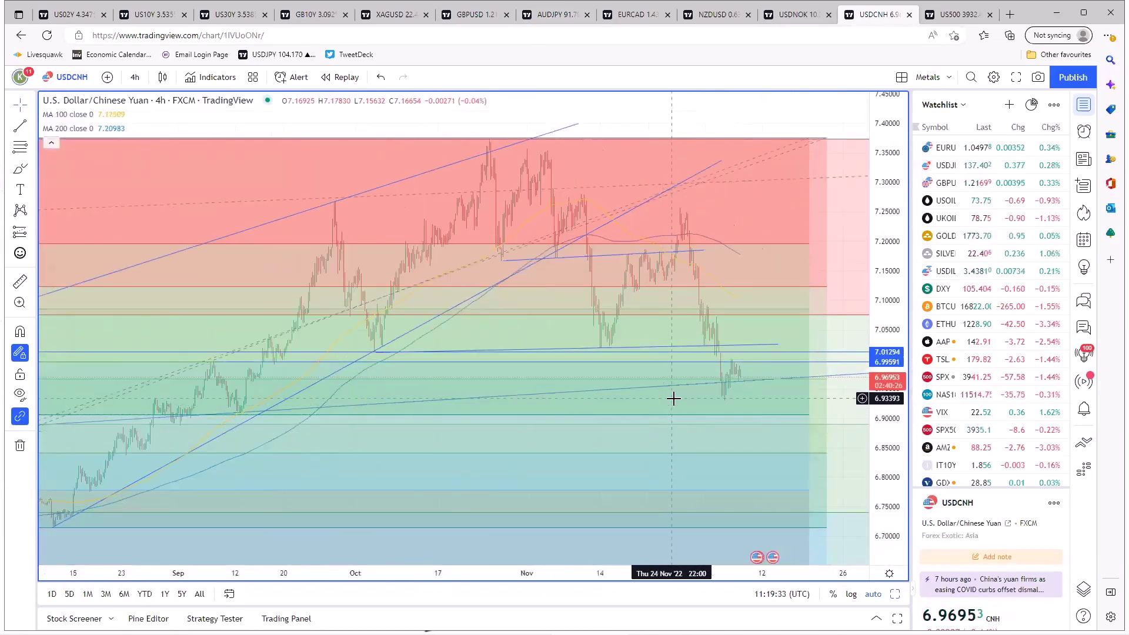
pyautogui.scroll(-5, 670, 406)
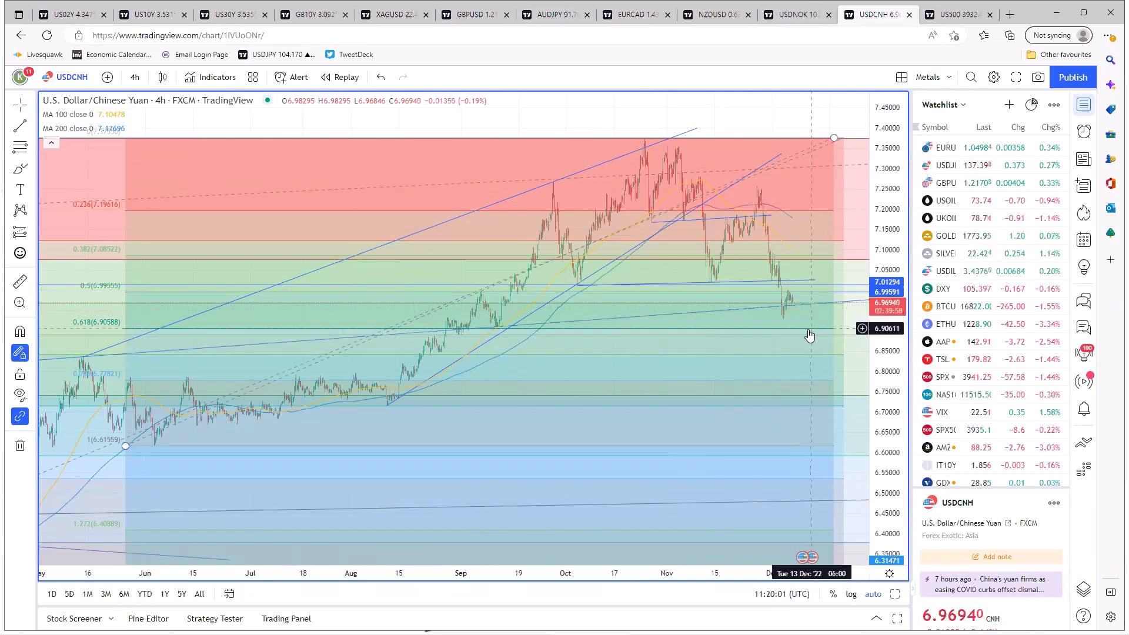
pyautogui.scroll(3, 664, 468)
pyautogui.scroll(-3, 664, 467)
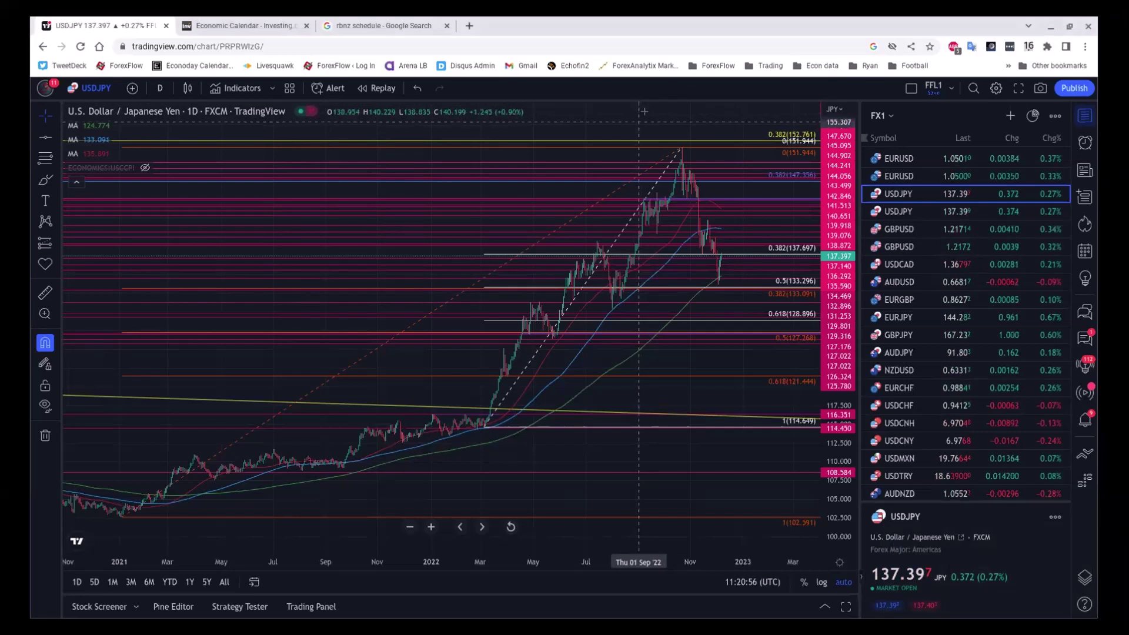
# Shift the USDJPY daily chart slightly sideways and open the interval dropdown.
pyautogui.moveTo(644, 111); pyautogui.dragTo(600, 109)
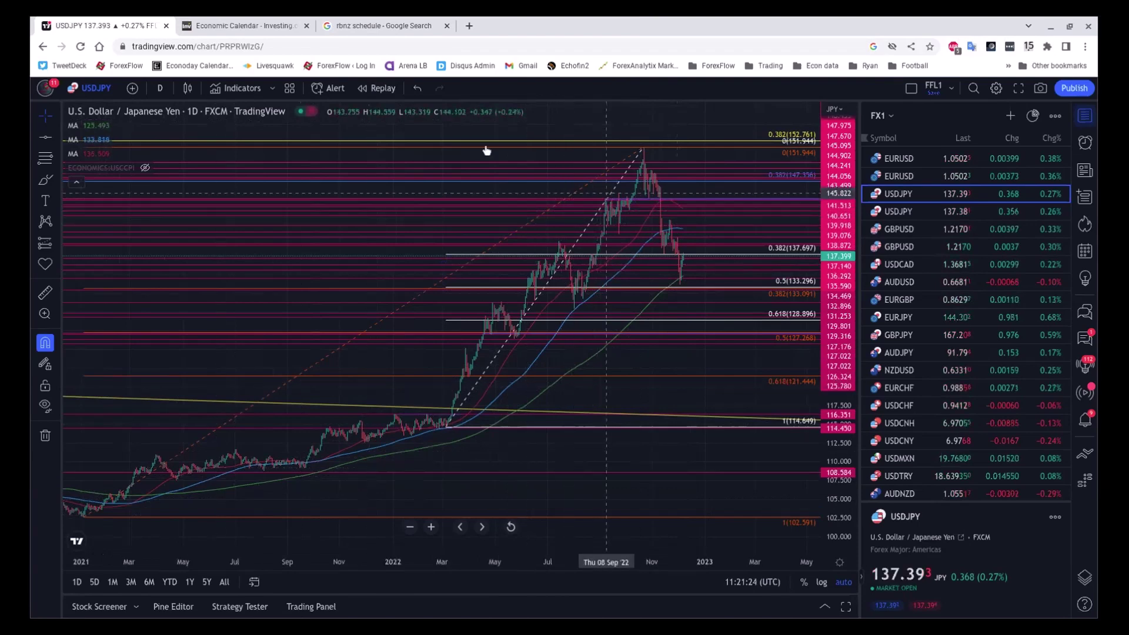
pyautogui.click(160, 88)
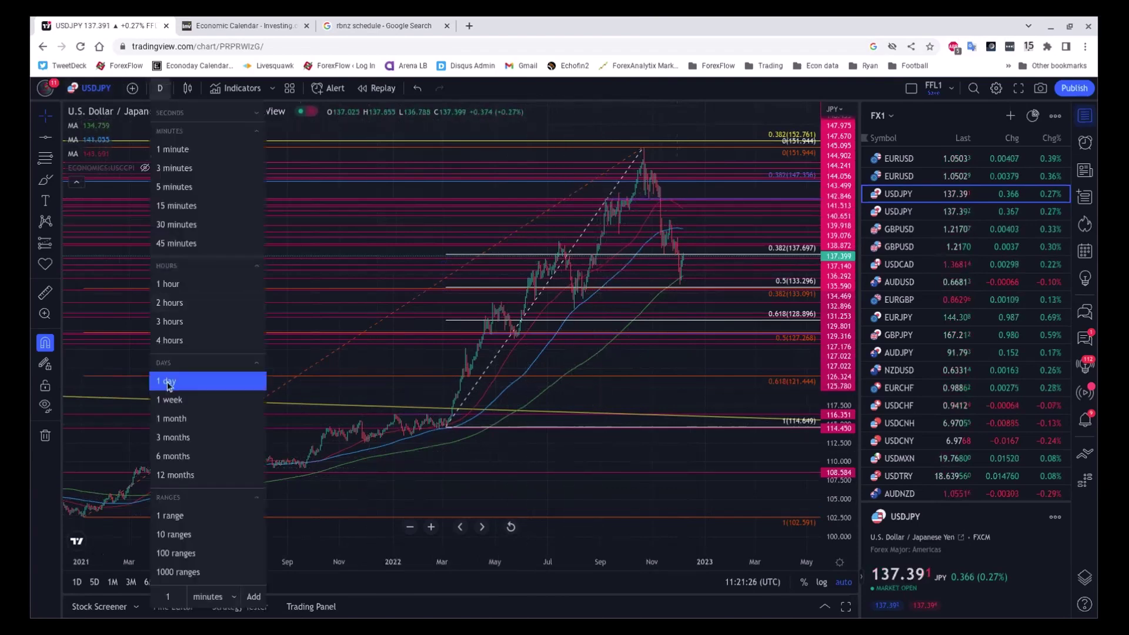
# Put USDJPY on the 1-month timeframe, pan back across earlier decades, then switch to EURGBP.
pyautogui.click(171, 419)
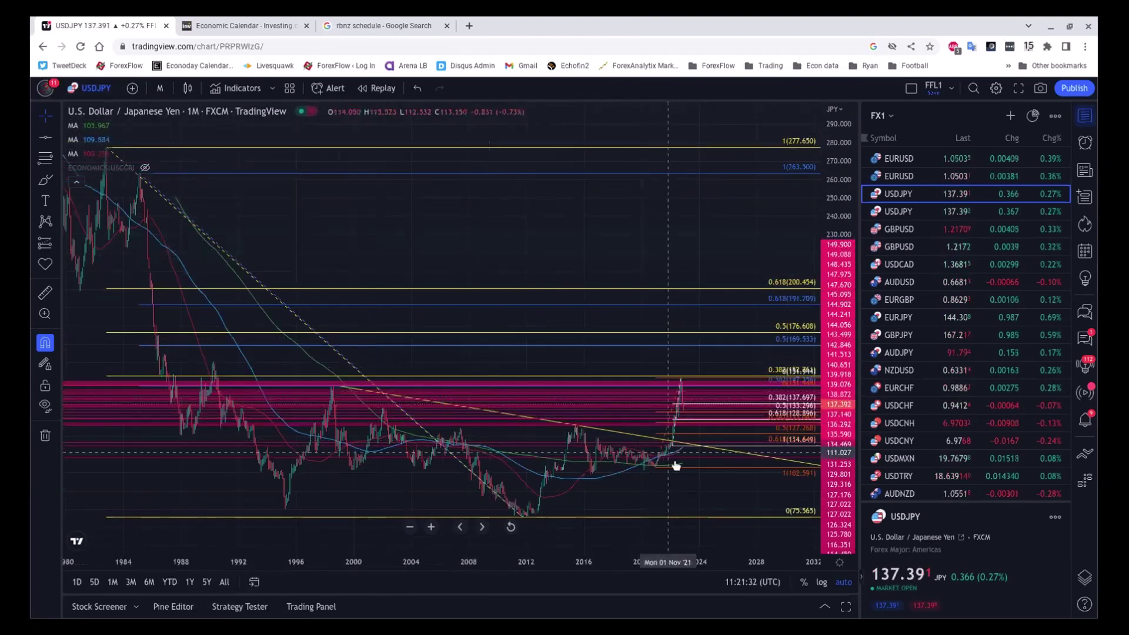
pyautogui.moveTo(683, 372); pyautogui.dragTo(641, 366)
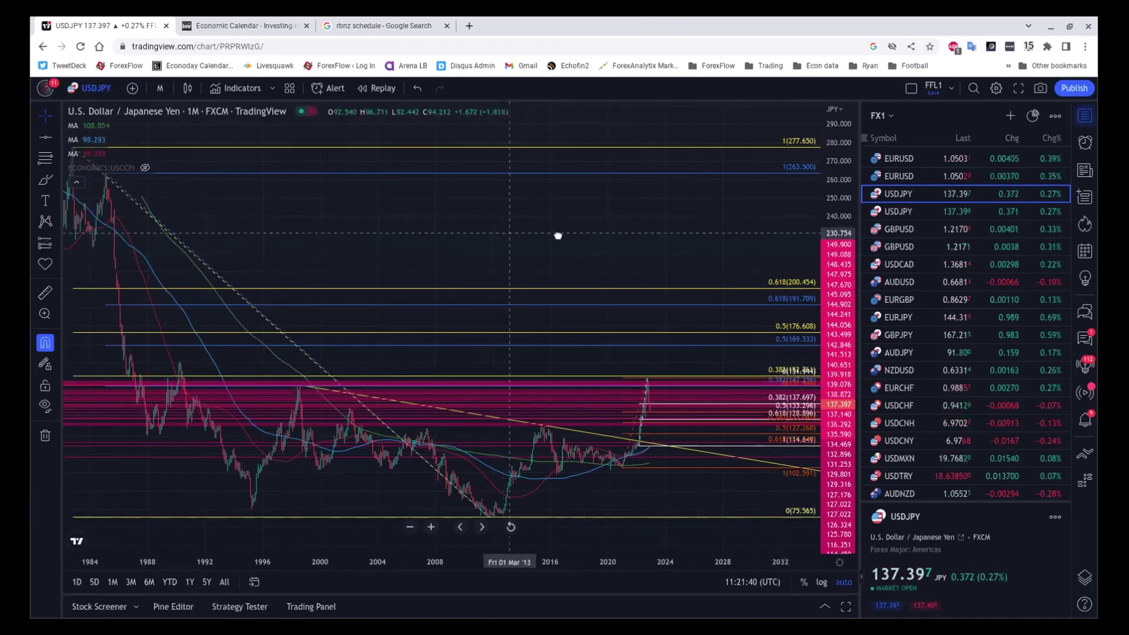
pyautogui.moveTo(558, 235); pyautogui.dragTo(593, 232)
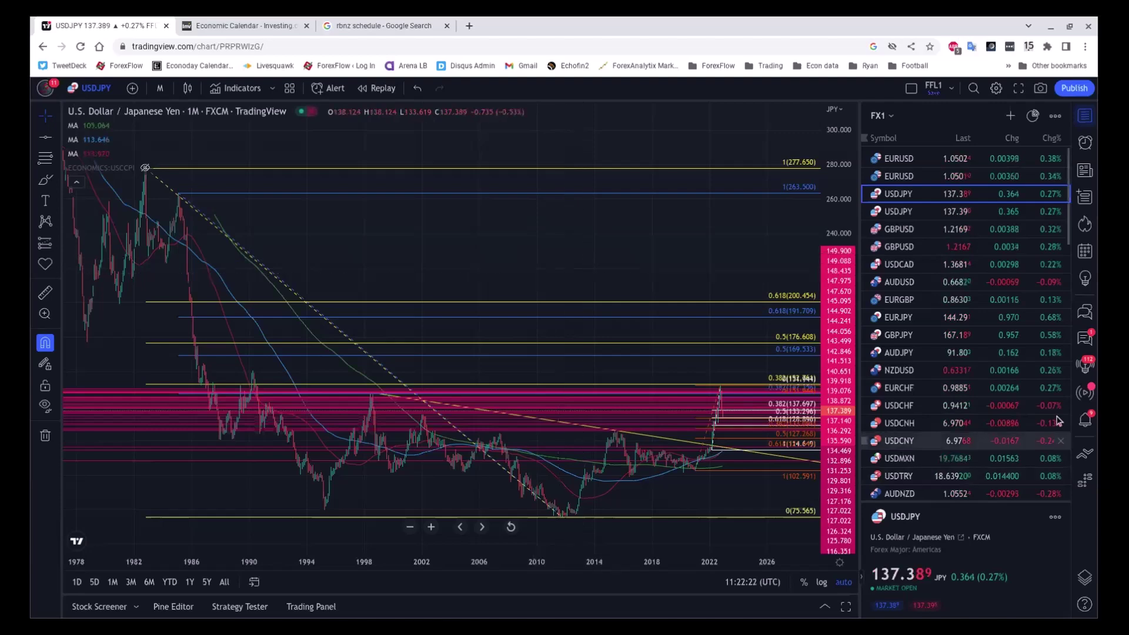
pyautogui.click(928, 300)
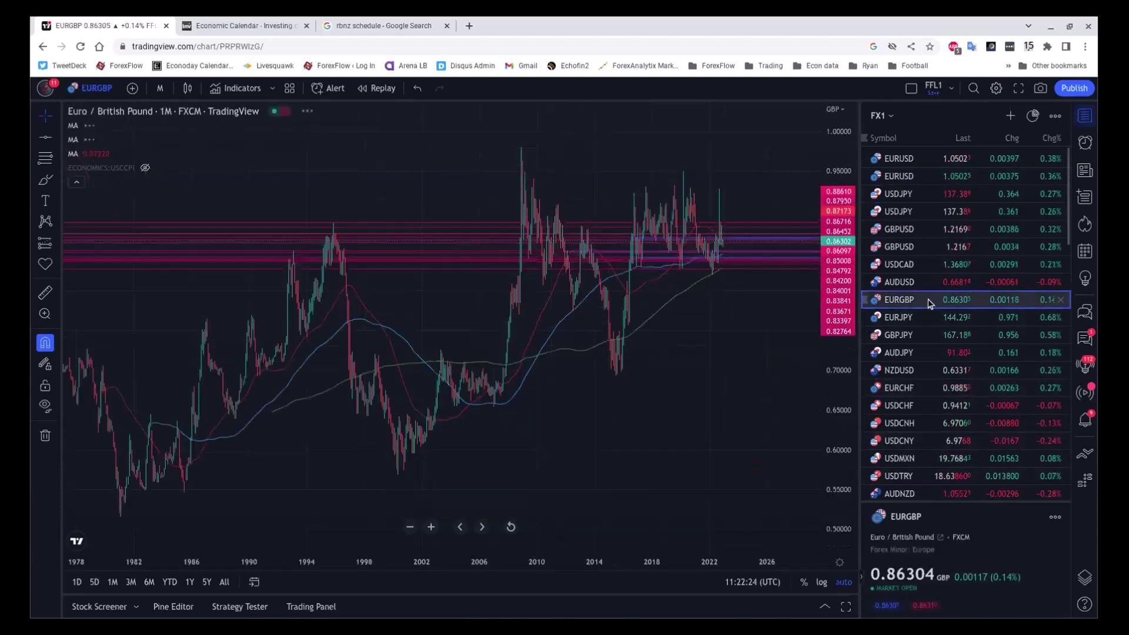
# Switch EURGBP to the 1-hour timeframe and pan to earlier hourly candles.
pyautogui.click(159, 88)
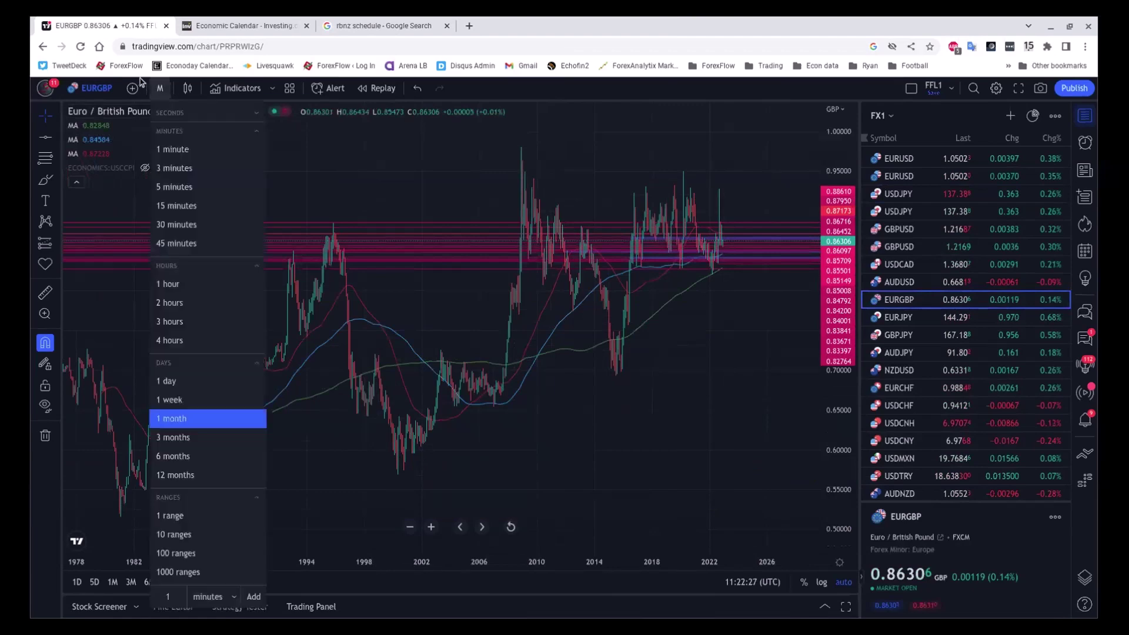
pyautogui.click(171, 285)
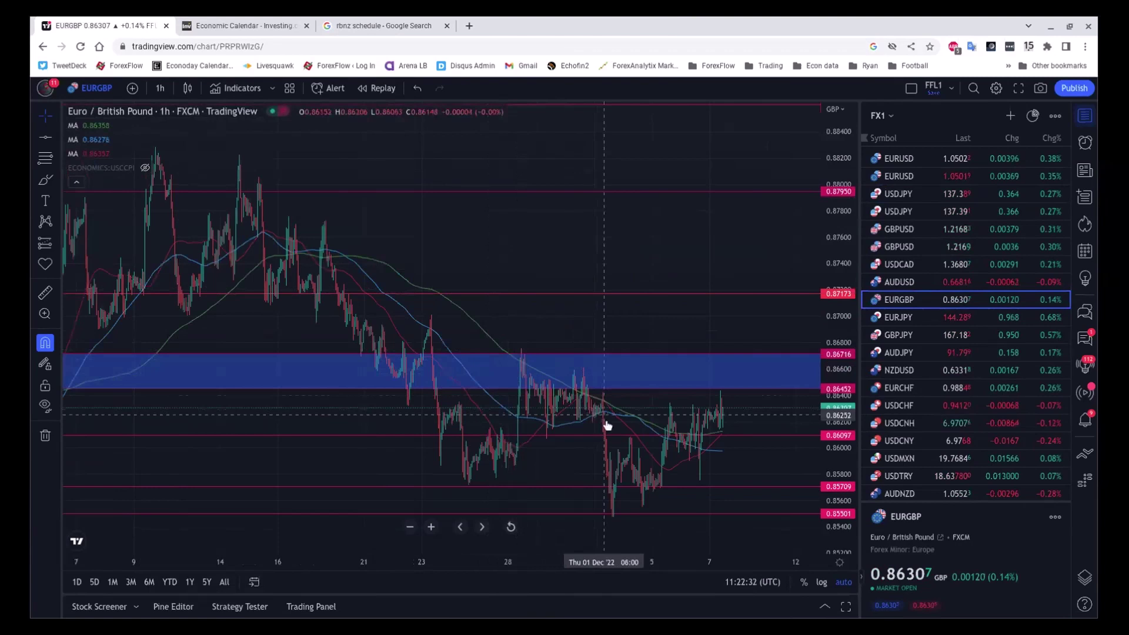
pyautogui.moveTo(615, 468); pyautogui.dragTo(653, 476)
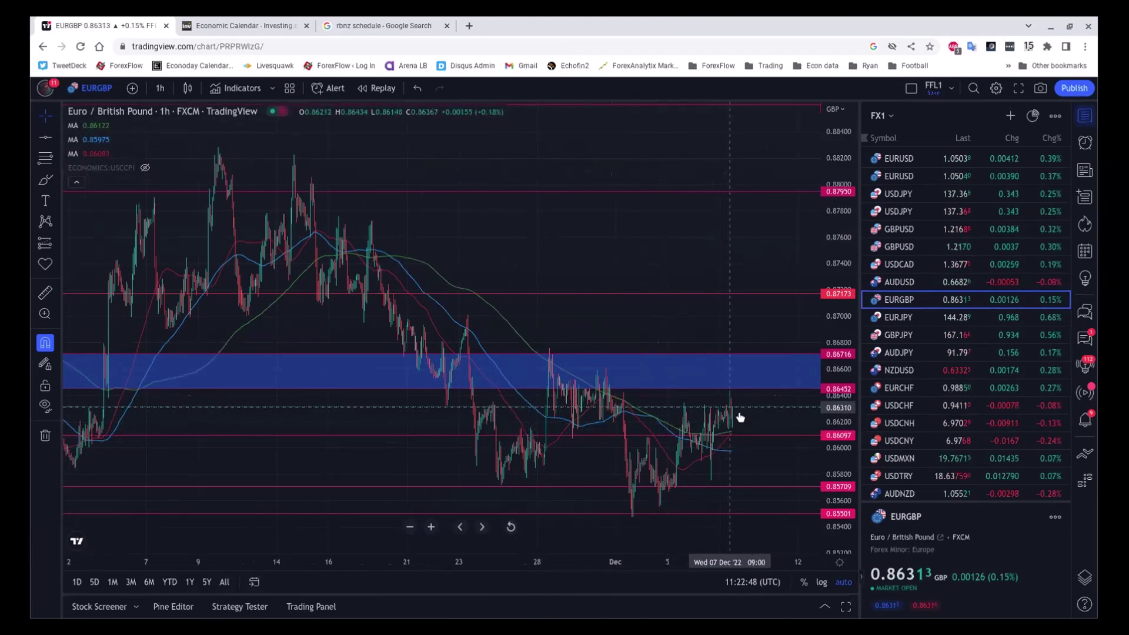
# Zoom the EURGBP hourly chart around its blue price zone, then switch to the AUDUSD 1-hour chart.
pyautogui.scroll(-1, 674, 399)
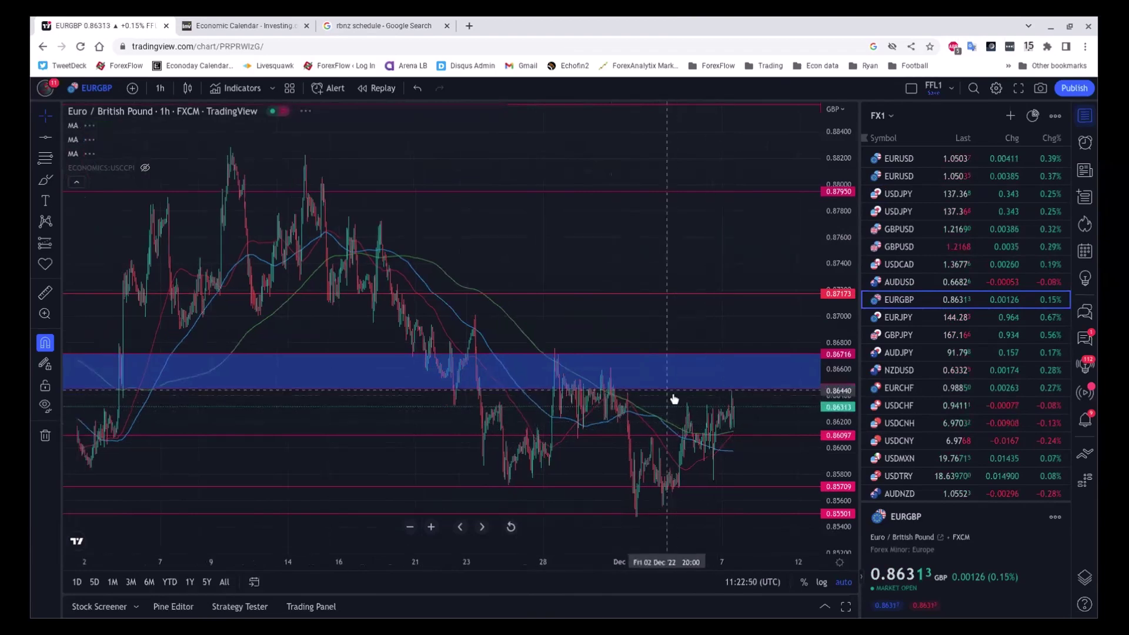
pyautogui.scroll(-1, 674, 399)
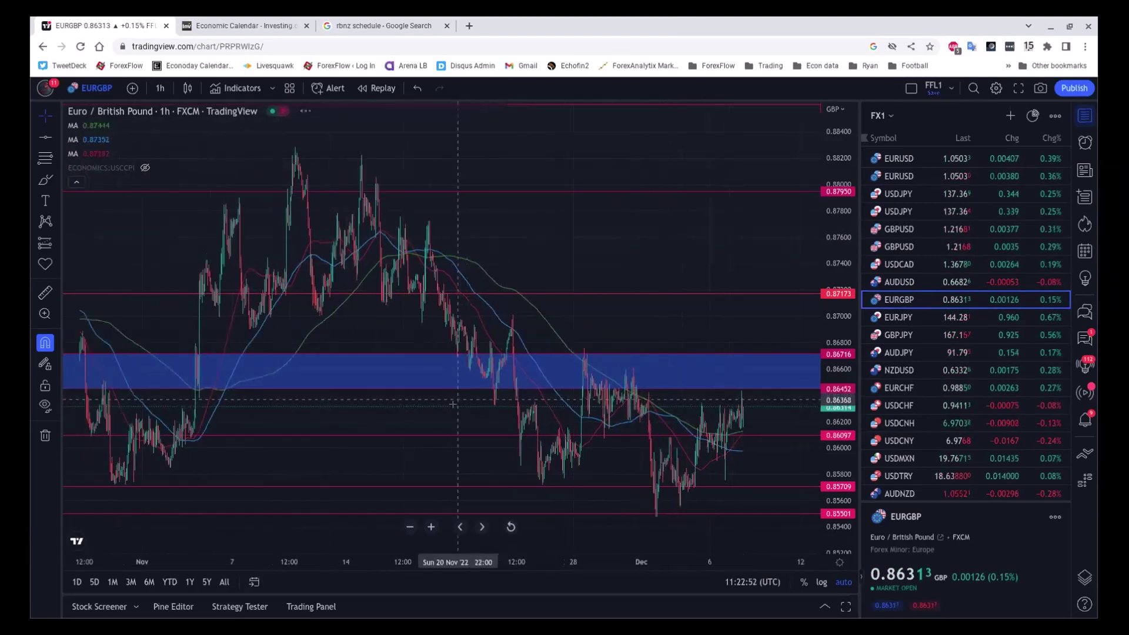
pyautogui.scroll(-1, 453, 405)
pyautogui.scroll(-1, 501, 419)
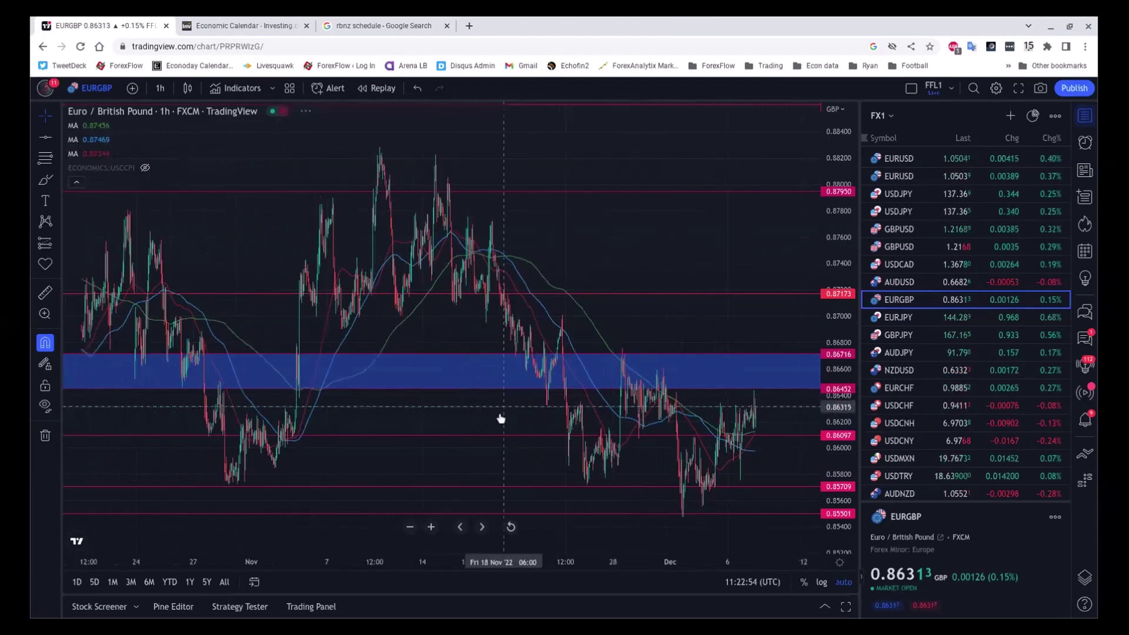
pyautogui.scroll(-4, 501, 419)
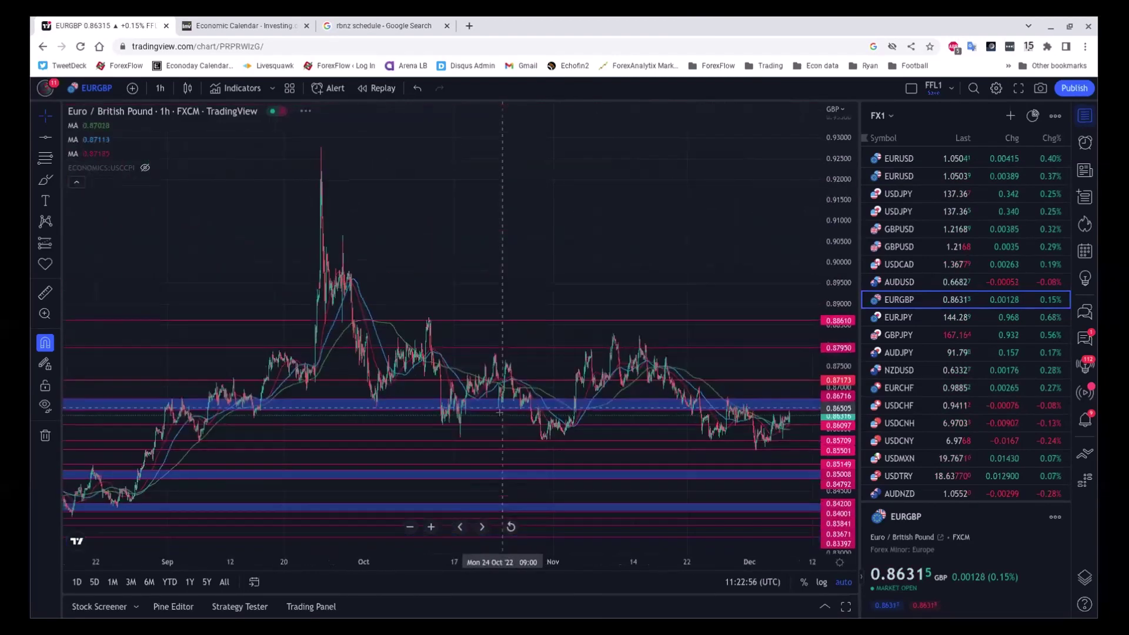
pyautogui.scroll(-2, 500, 412)
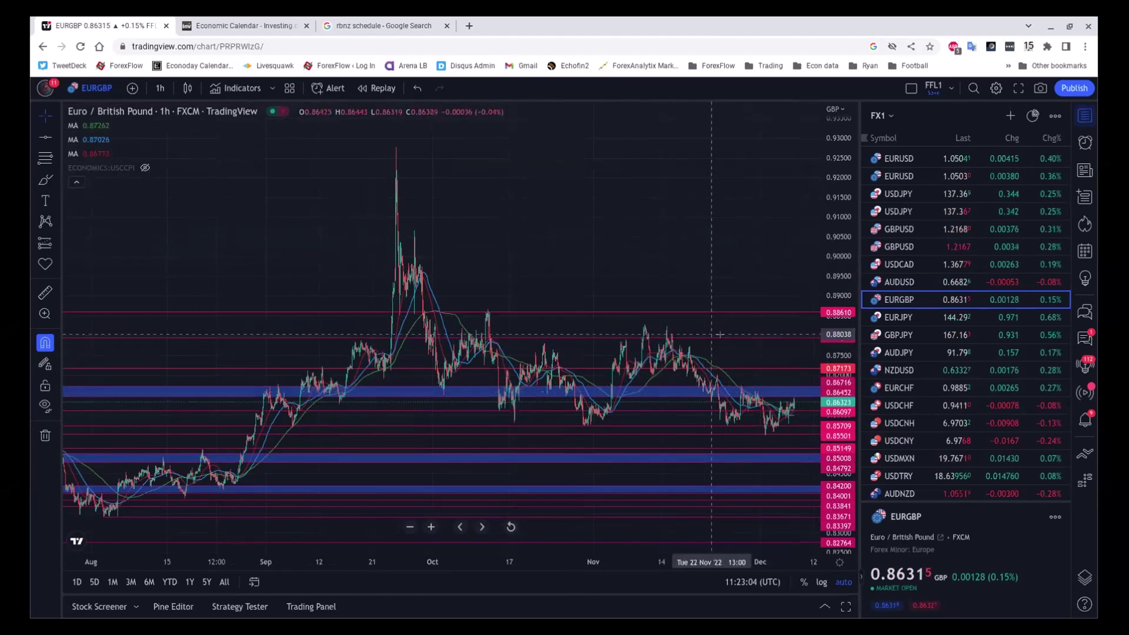
pyautogui.scroll(5, 715, 338)
pyautogui.scroll(3, 718, 335)
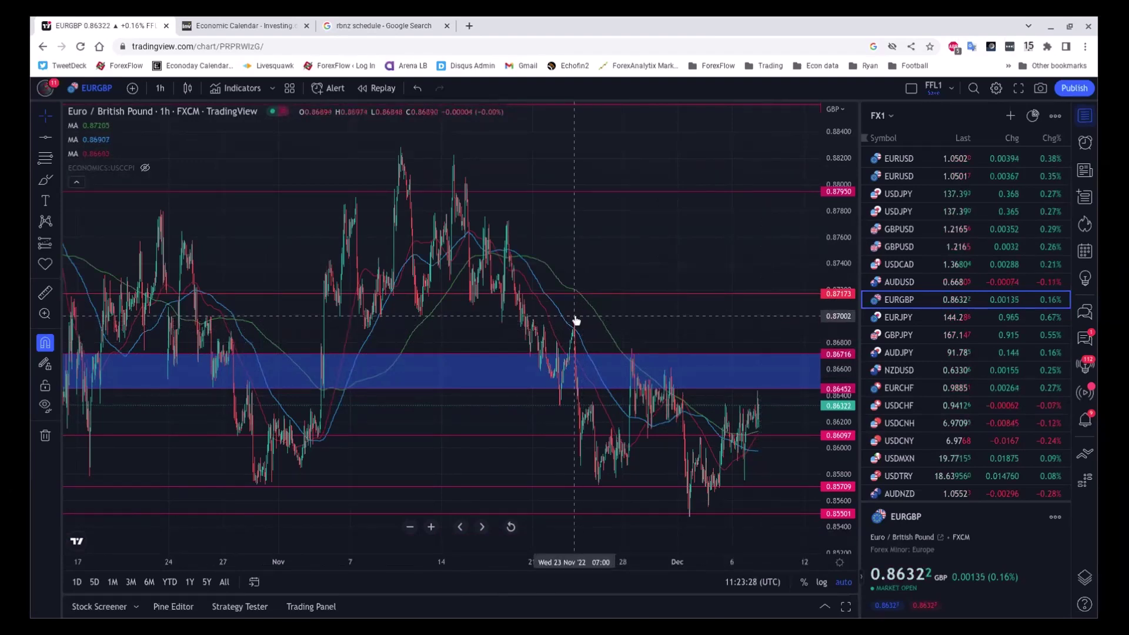
pyautogui.scroll(-4, 576, 321)
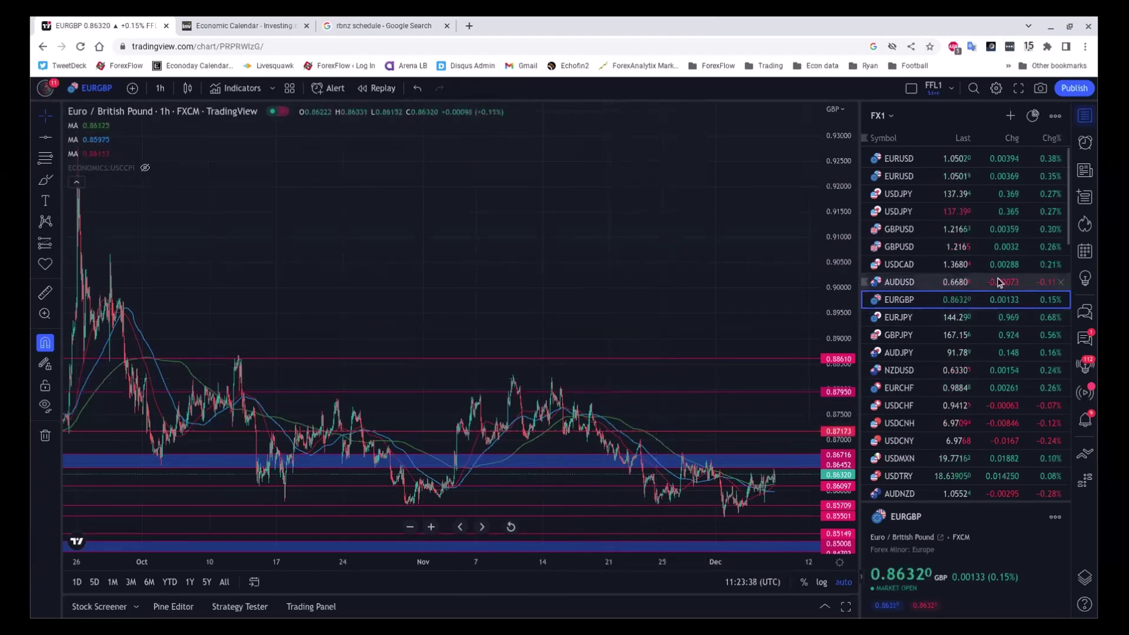
pyautogui.click(926, 285)
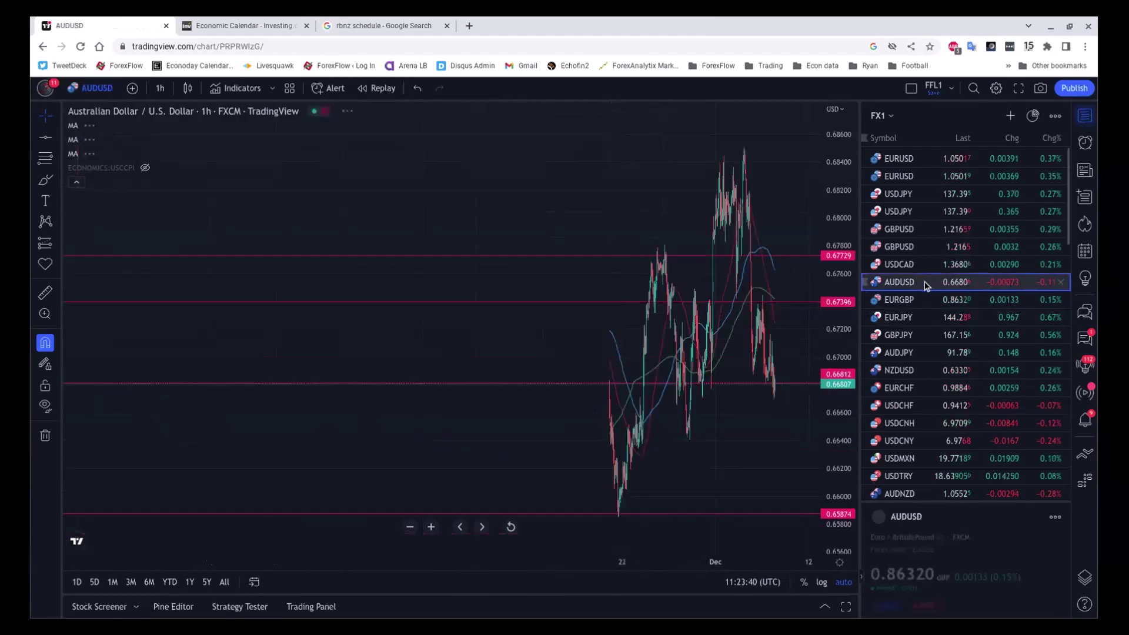
pyautogui.scroll(1, 695, 352)
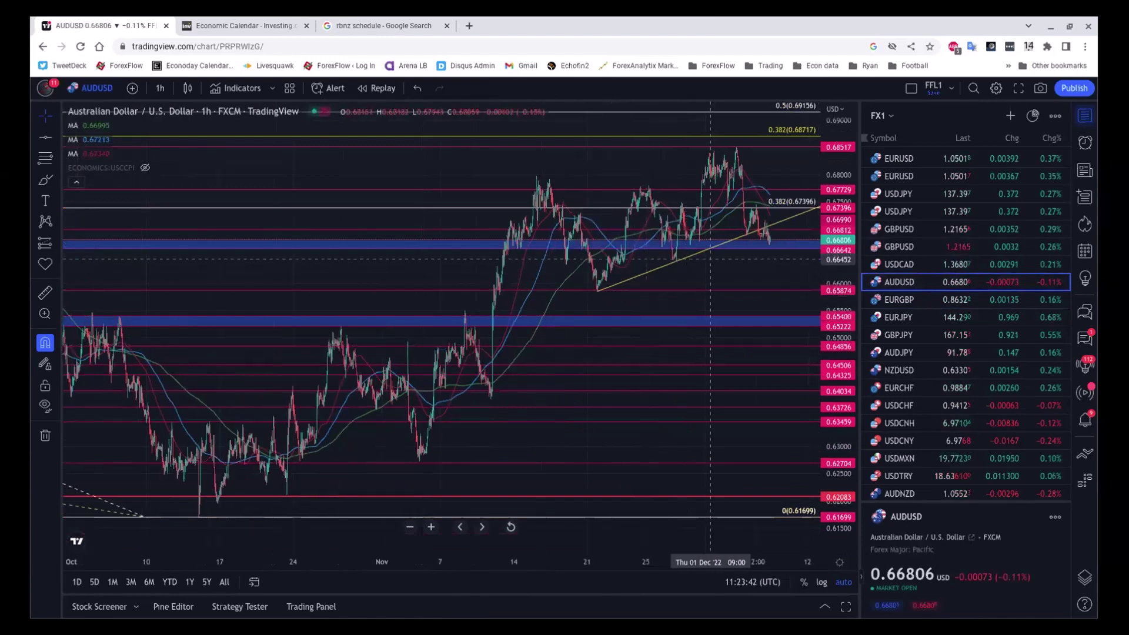